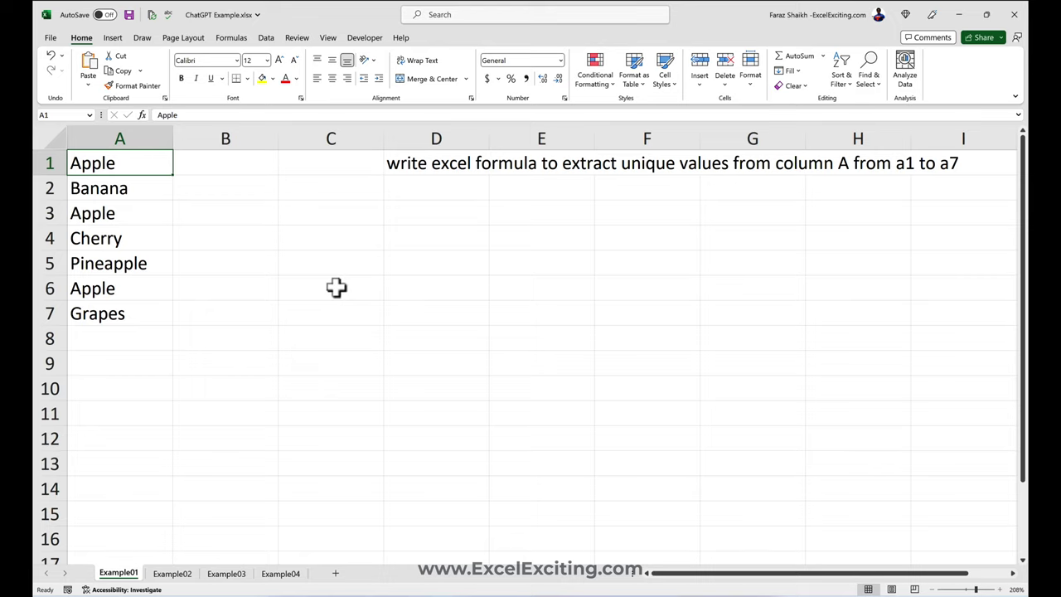
Switch to the browser and open ChatGPT through the Featured links at the end of the OpenAI homepage.
key("ctrl+Right")
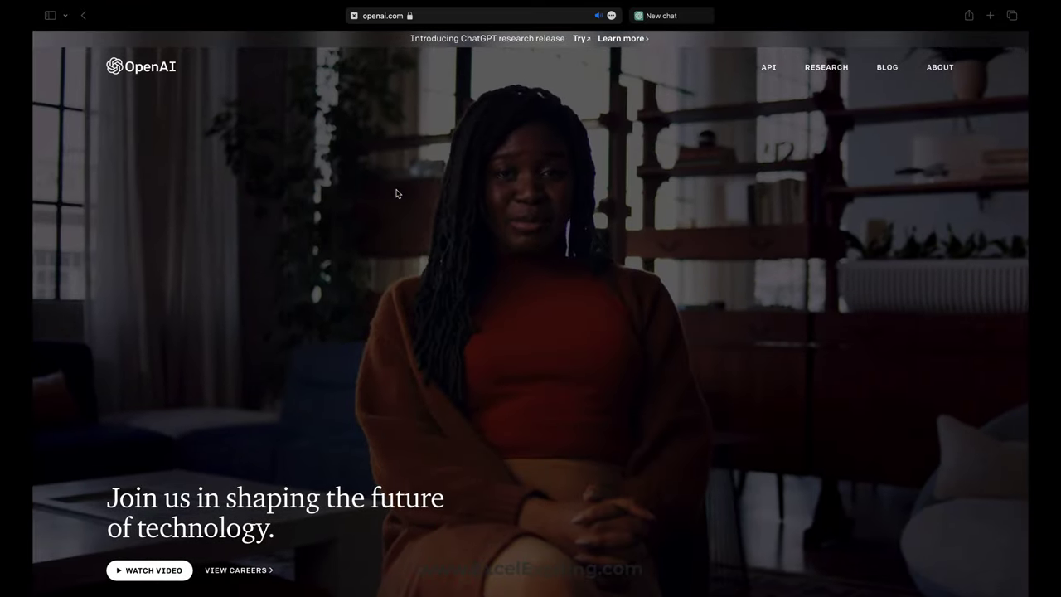
scroll(397, 193, "down", 5)
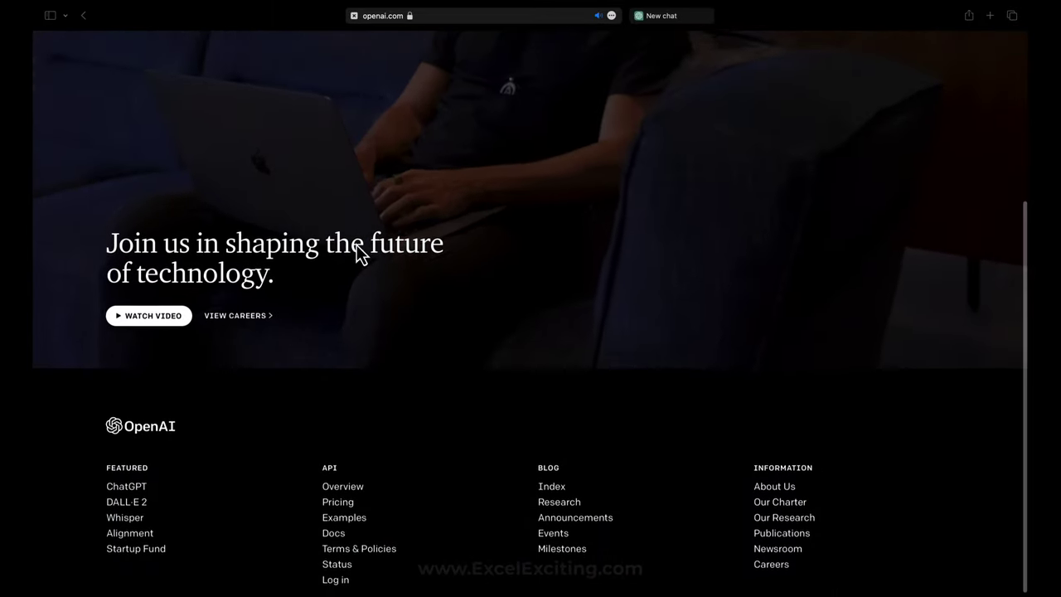
scroll(357, 235, "down", 1)
scroll(357, 235, "up", 1)
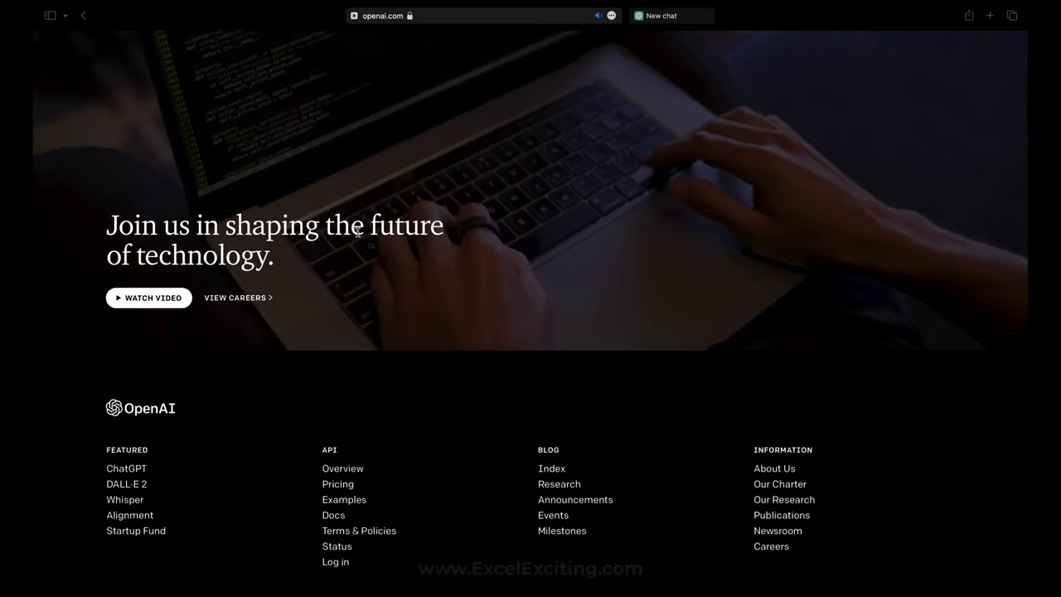
scroll(356, 241, "down", 1)
scroll(357, 249, "up", 5)
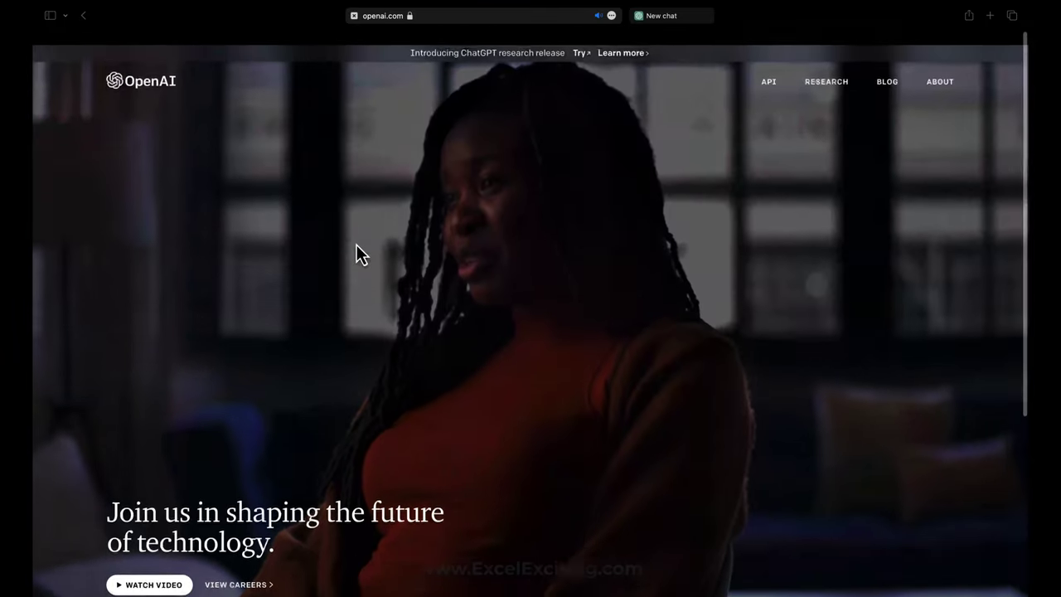
scroll(357, 248, "down", 1)
scroll(349, 257, "down", 5)
scroll(149, 429, "up", 1)
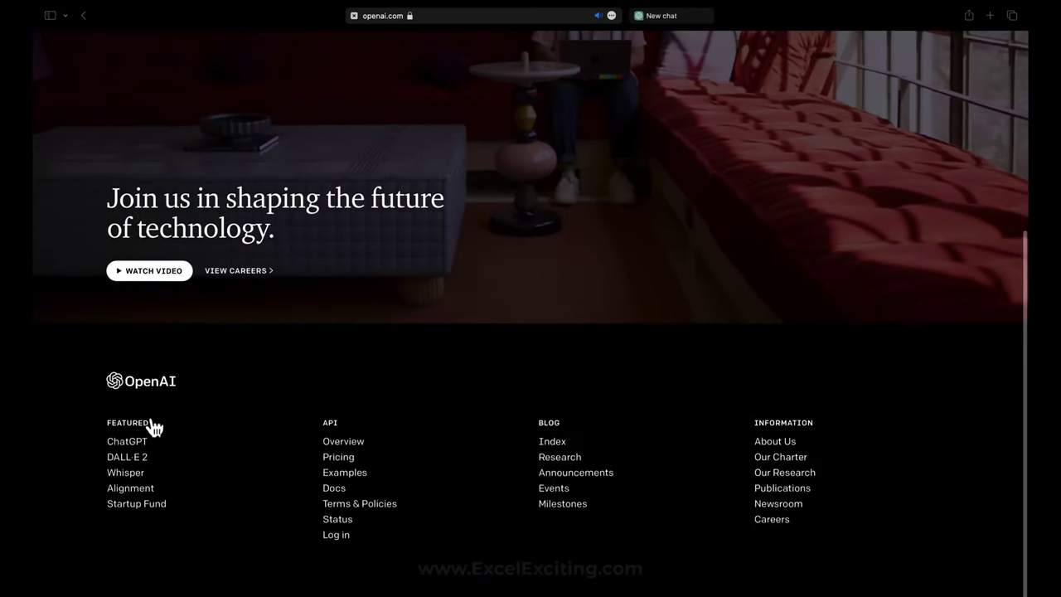
left_click(120, 442)
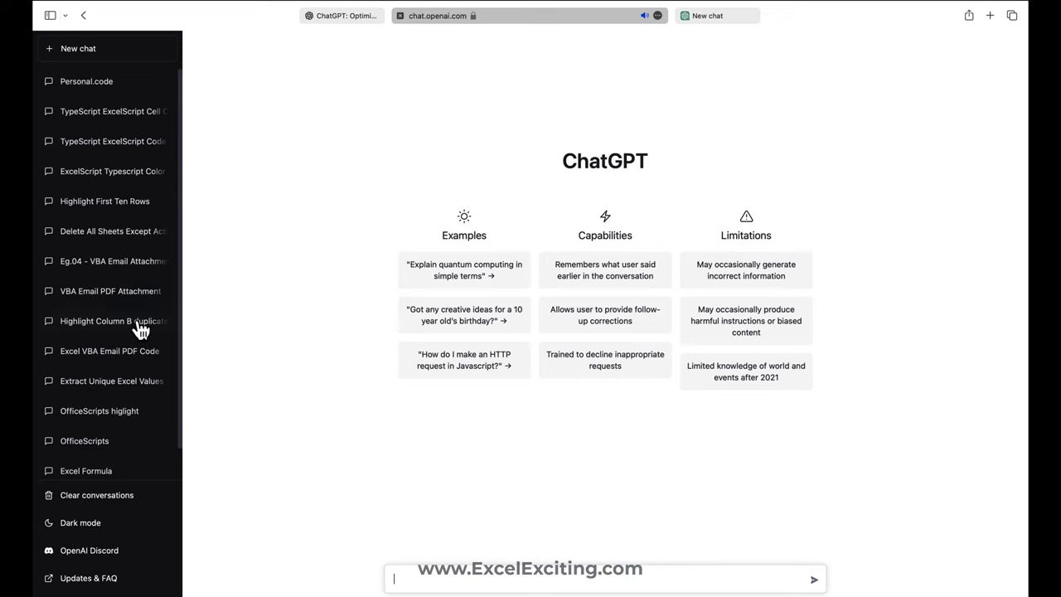
Look through the ChatGPT conversation history and close the extra New chat browser tab.
scroll(141, 330, "down", 2)
scroll(141, 330, "up", 2)
left_click(399, 16)
left_click(668, 20)
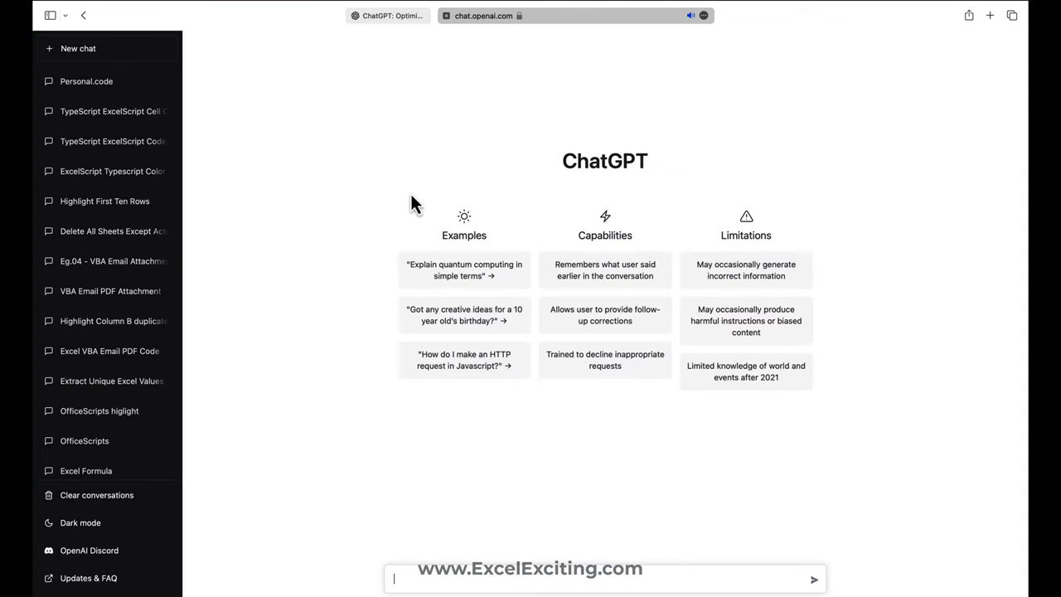
Switch to Excel, copy the prompt text from cell D1 of Example01, and select the fruit list in A1:A7.
key("ctrl+Right")
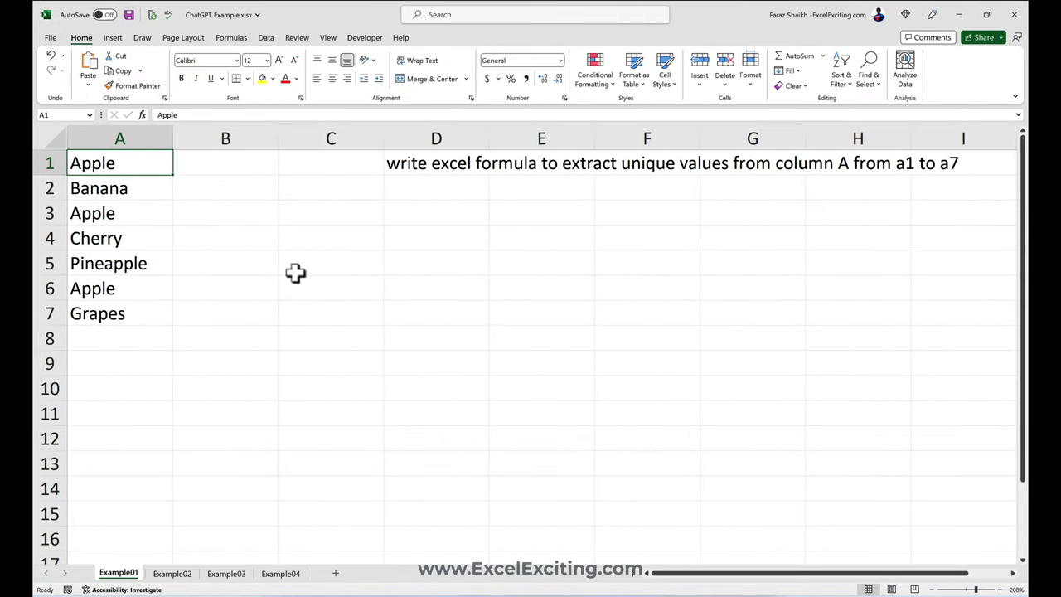
left_click(415, 168)
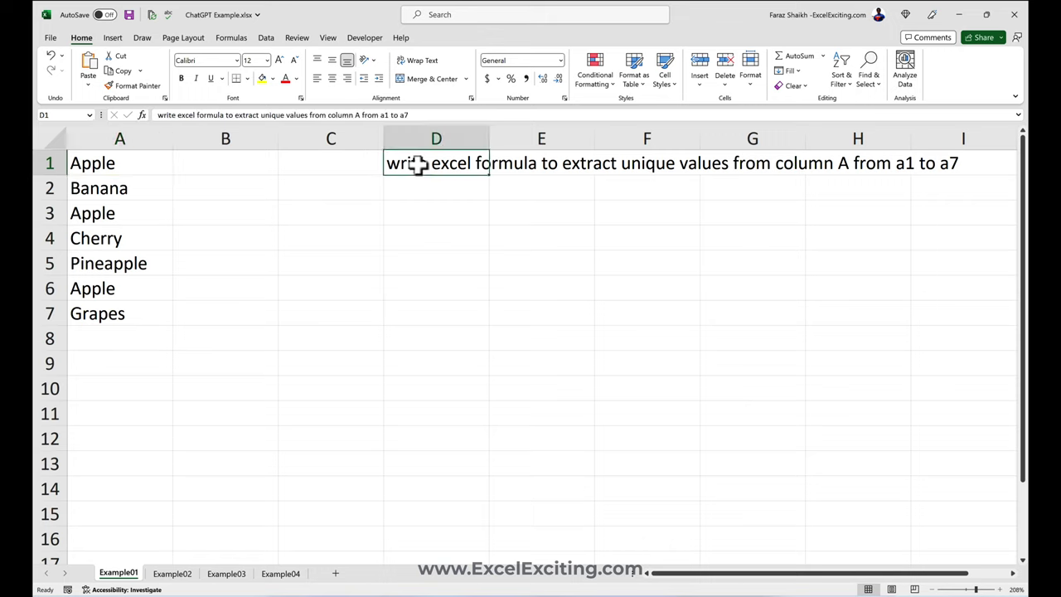
triple_click(432, 114)
key("super+c")
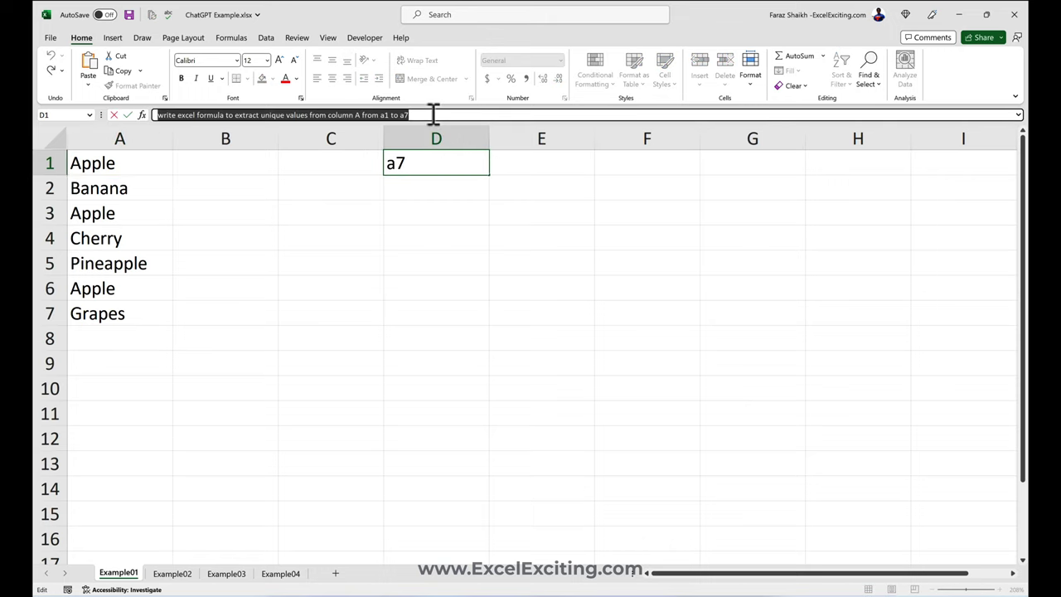
key("Return")
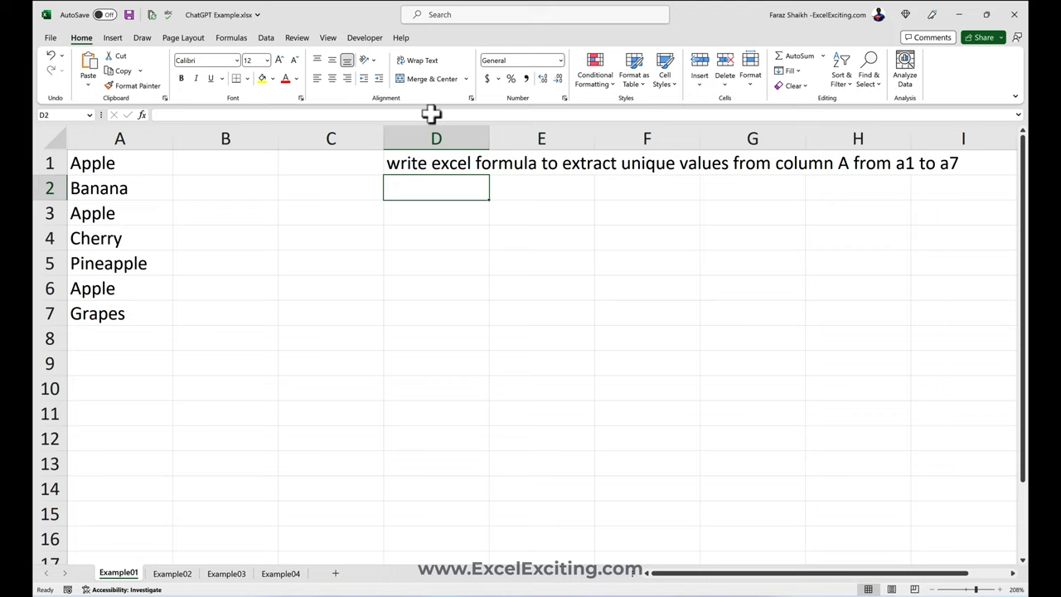
left_click_drag(118, 169, 112, 313)
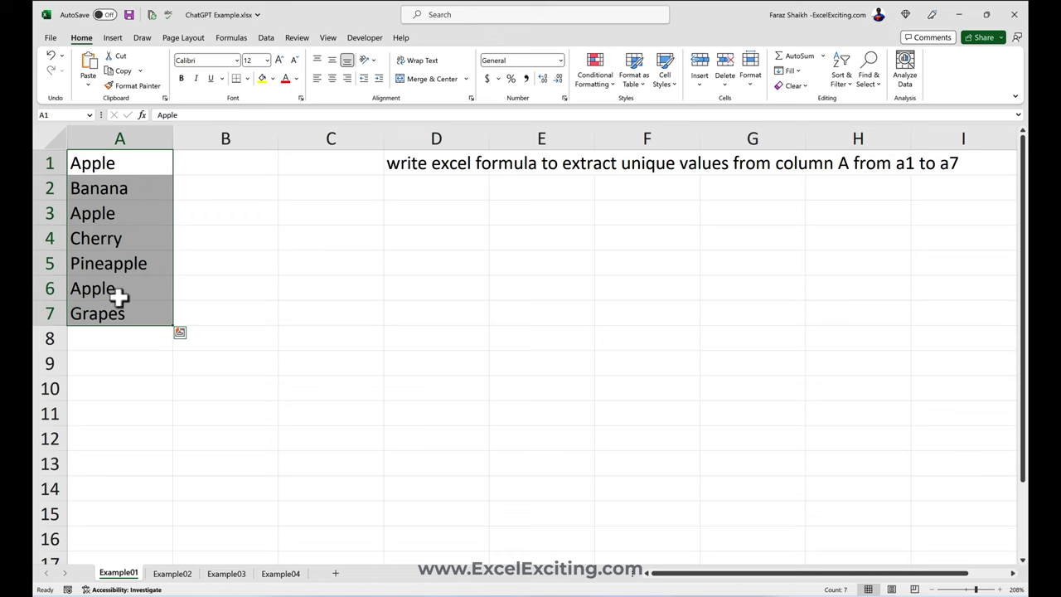
Switch to ChatGPT and submit the copied prompt "write excel formula to extract unique values from column A from a1 to a7".
key("ctrl+Right")
left_click(406, 580)
key("super+v")
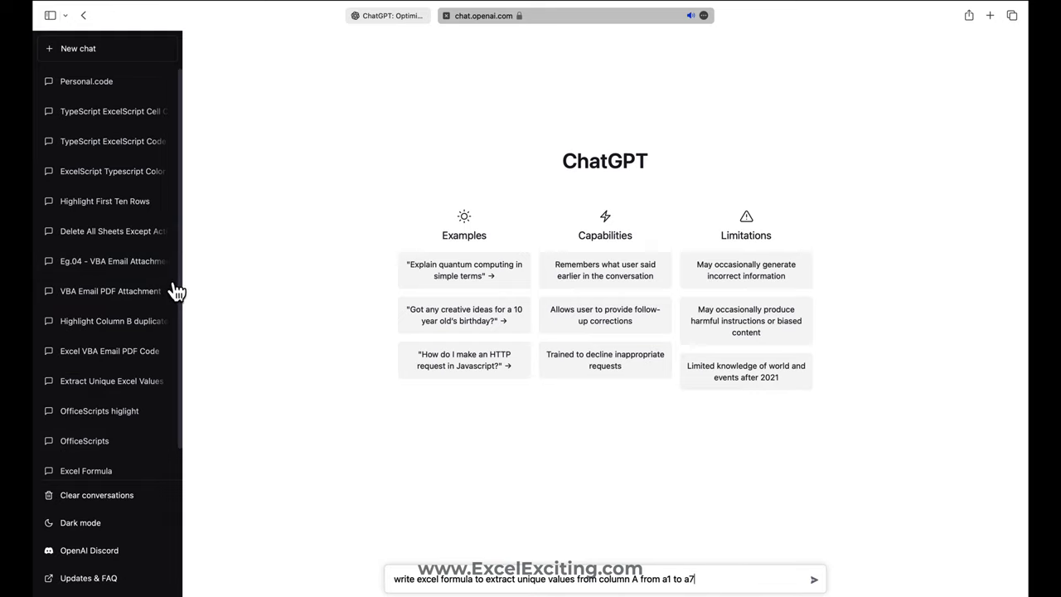
left_click(135, 529)
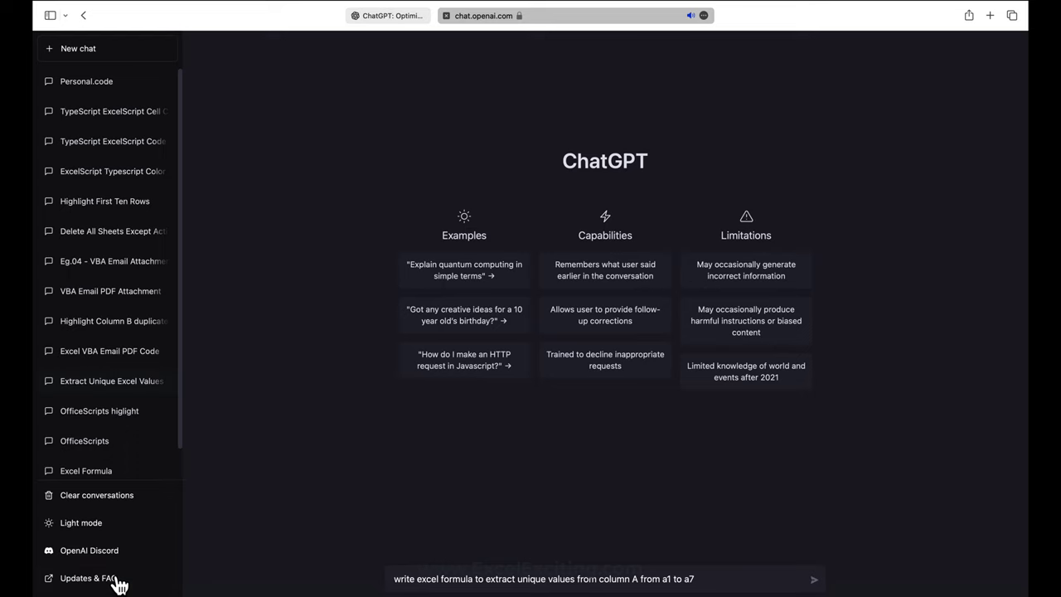
left_click(98, 524)
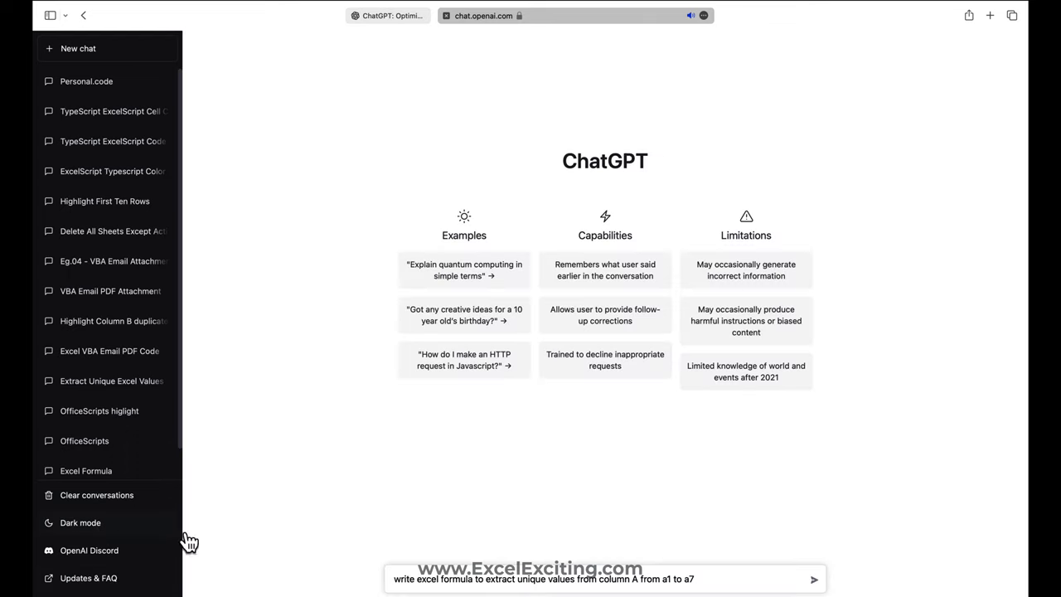
left_click(812, 583)
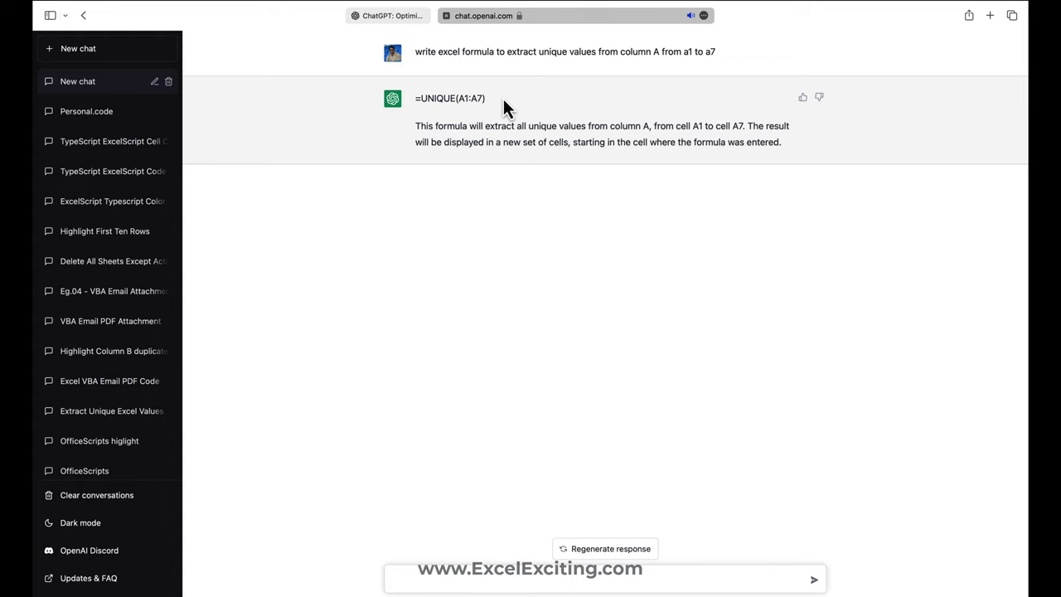
Copy the formula =UNIQUE(A1:A7) from ChatGPT's answer and enter it in cell C1 of Example01 in Excel.
left_click_drag(505, 107, 418, 99)
key("ctrl+c")
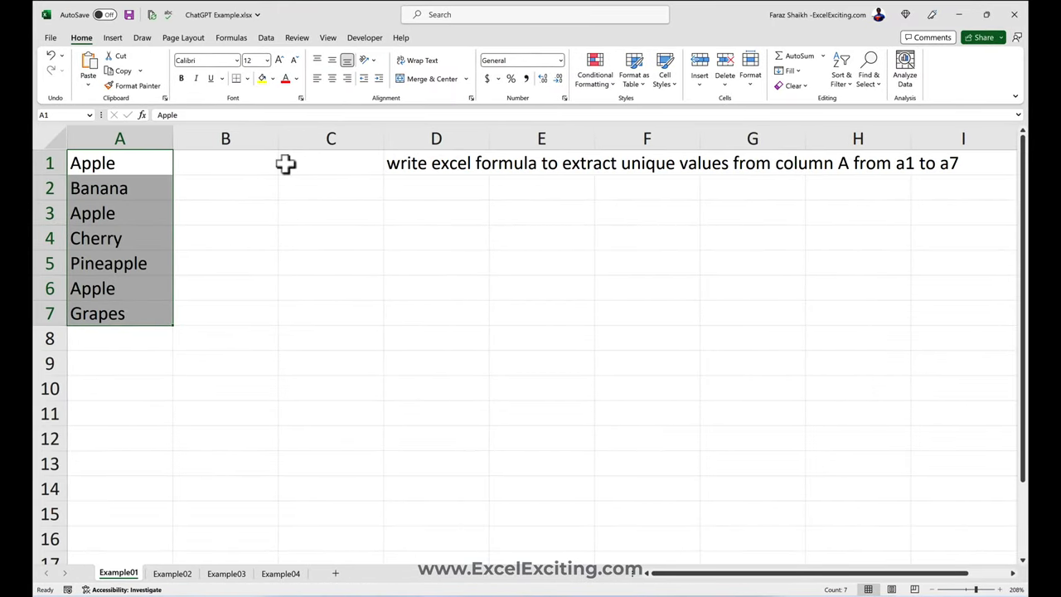
left_click(287, 164)
key("ctrl+v")
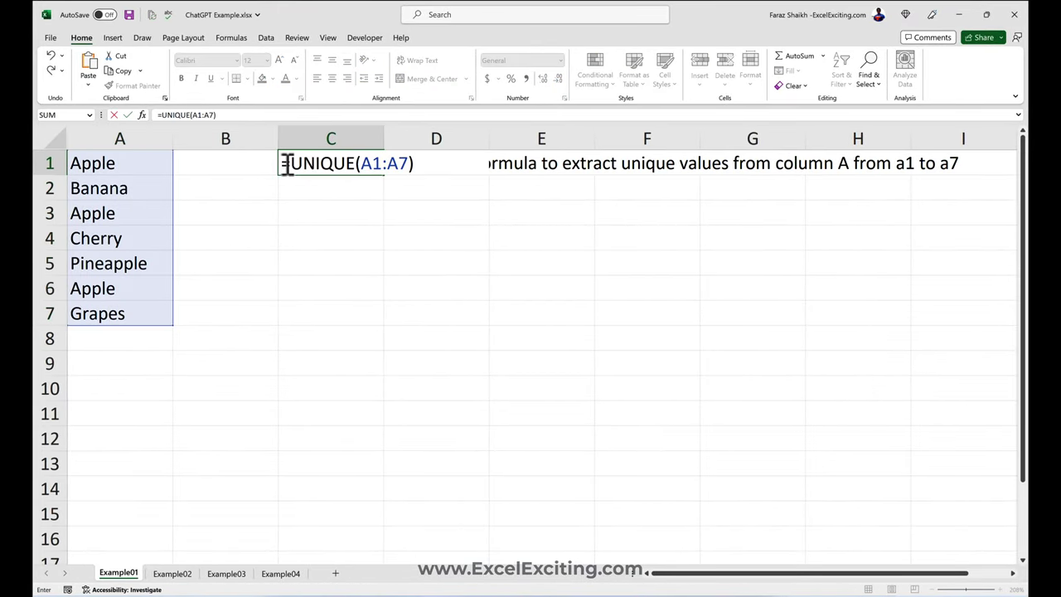
key("Return")
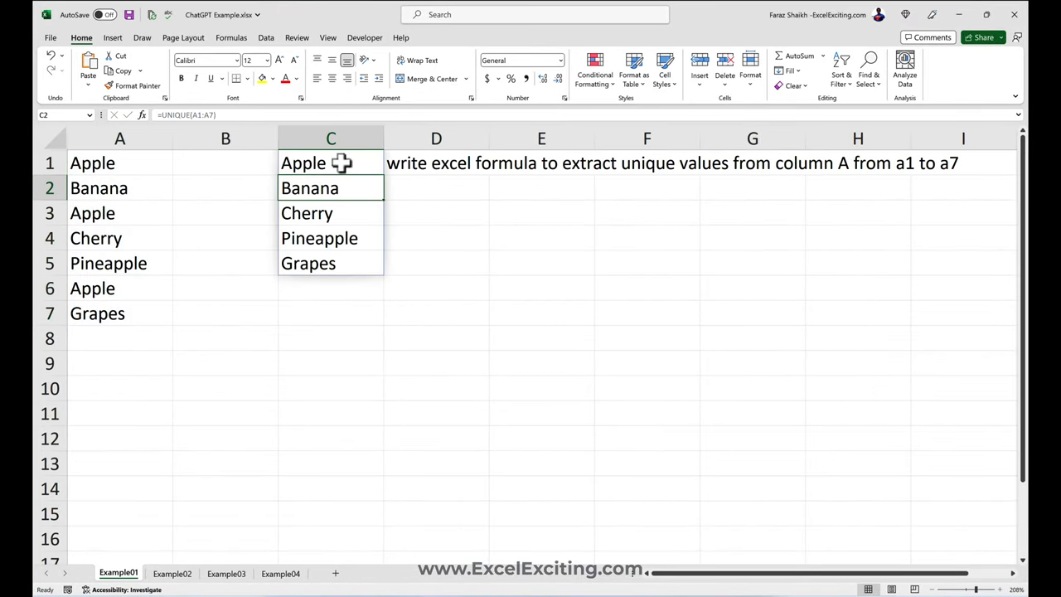
left_click_drag(343, 161, 336, 259)
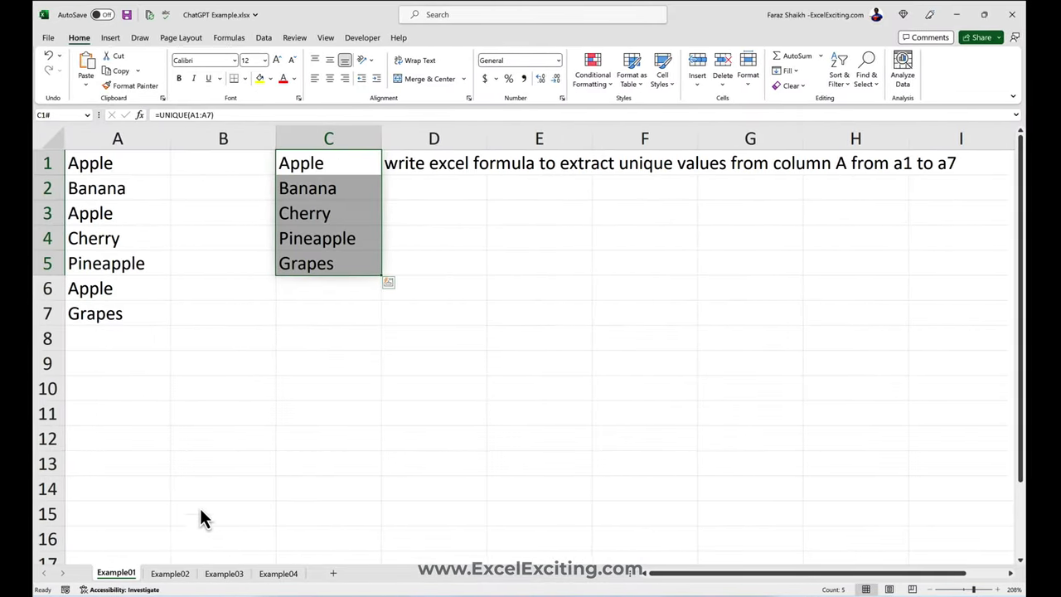
left_click(341, 164)
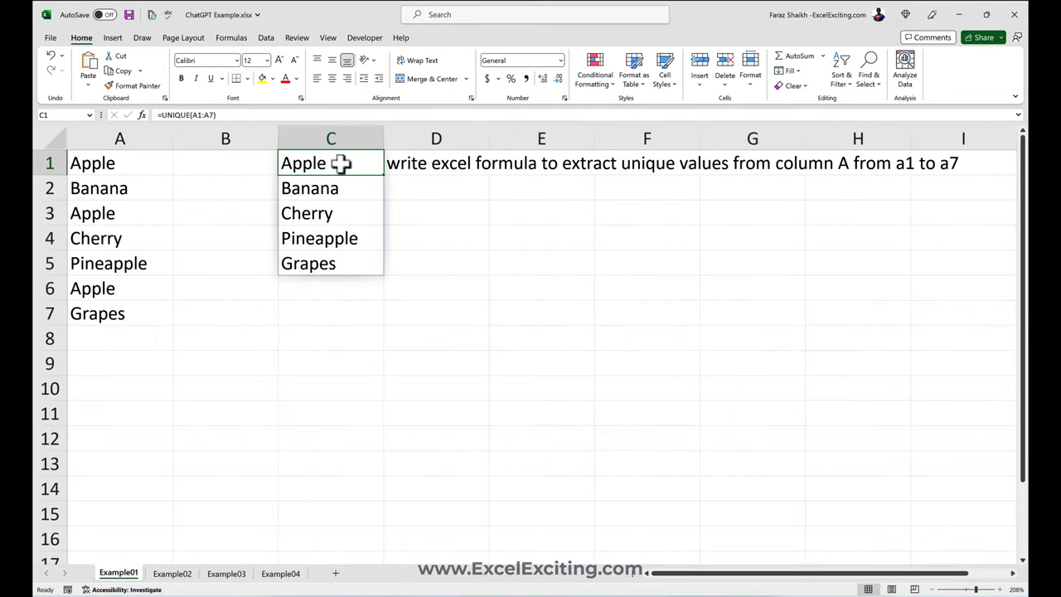
Open the Example02 sheet and examine the column C sub IDs and their matching column B values in rows 3 and 5.
left_click(172, 573)
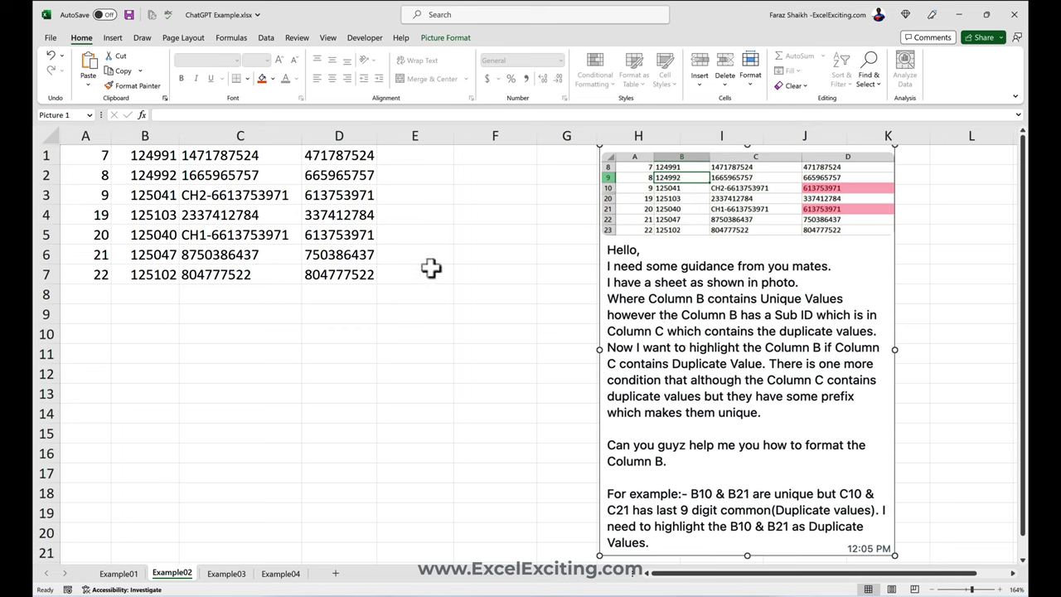
left_click_drag(243, 162, 237, 272)
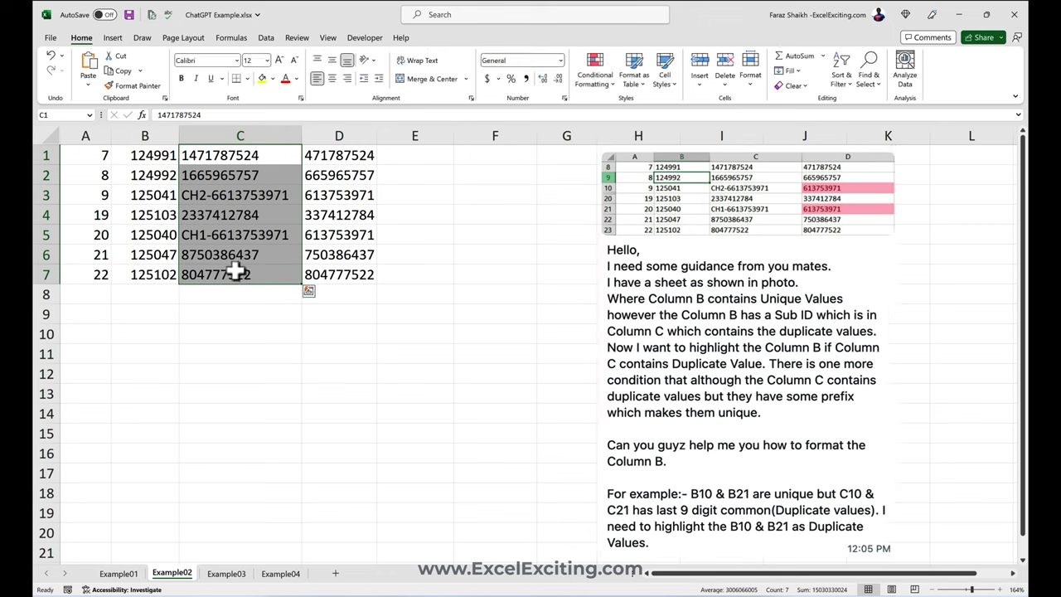
left_click(224, 196)
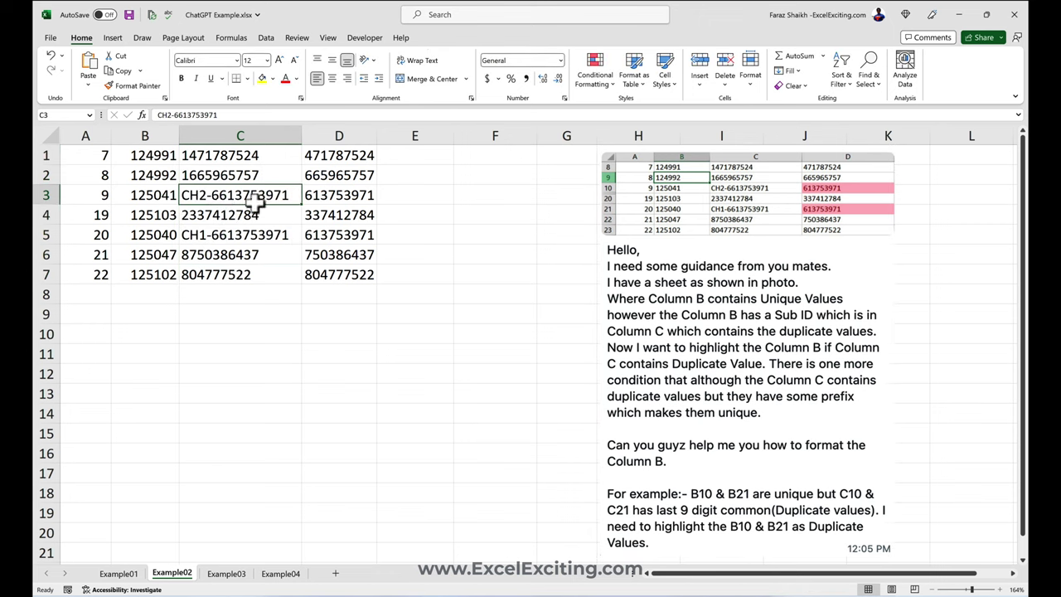
left_click(160, 202)
left_click(168, 237)
key("super")
key("super")
left_click(160, 195)
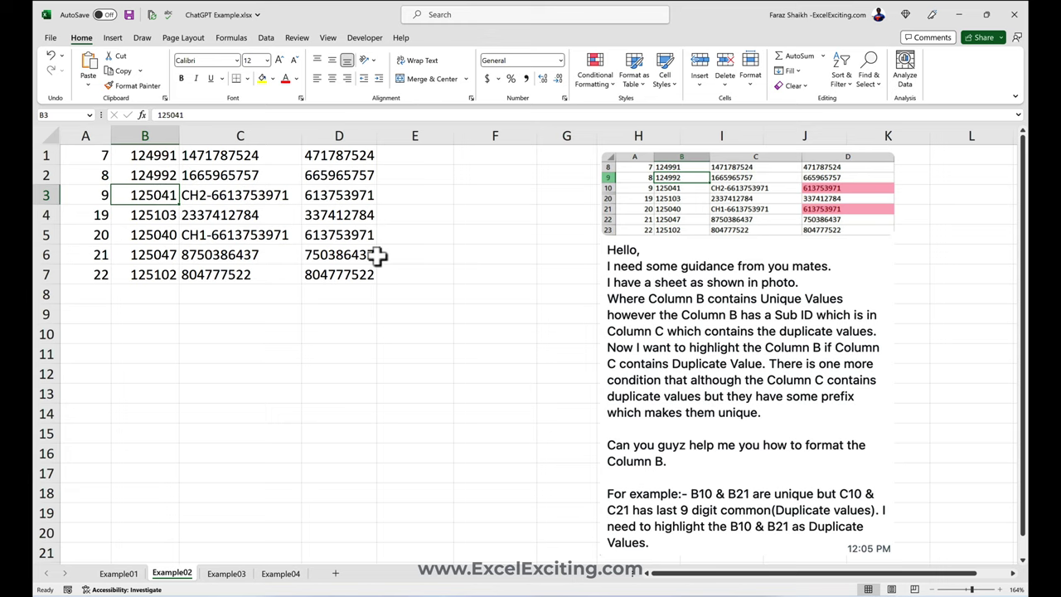
Switch to ChatGPT, open the saved conversation about highlighting column B duplicates, and copy its first formula.
key("super+Tab")
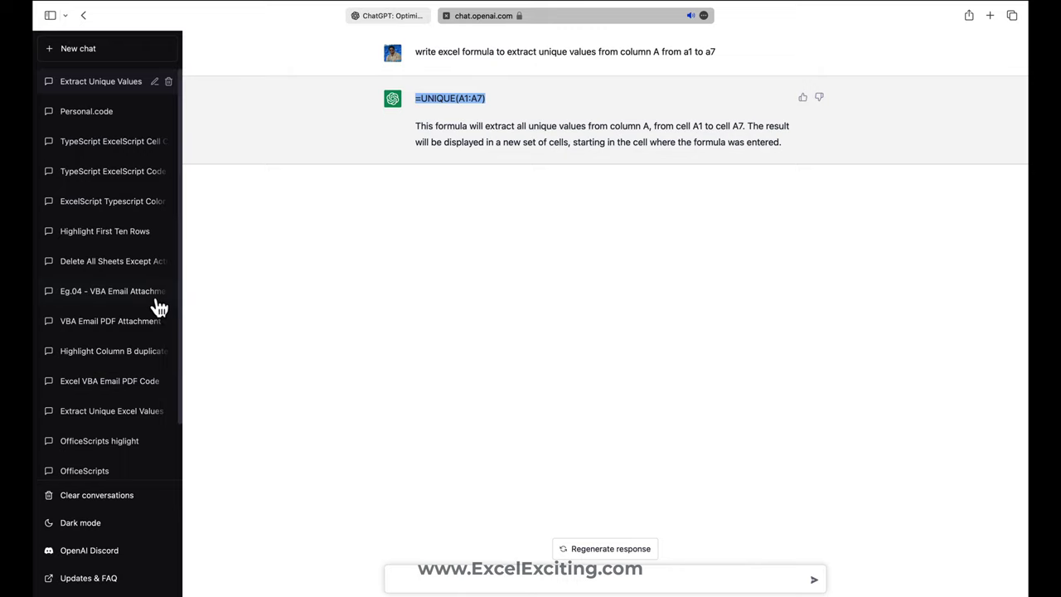
left_click(130, 357)
scroll(130, 365, "down", 2)
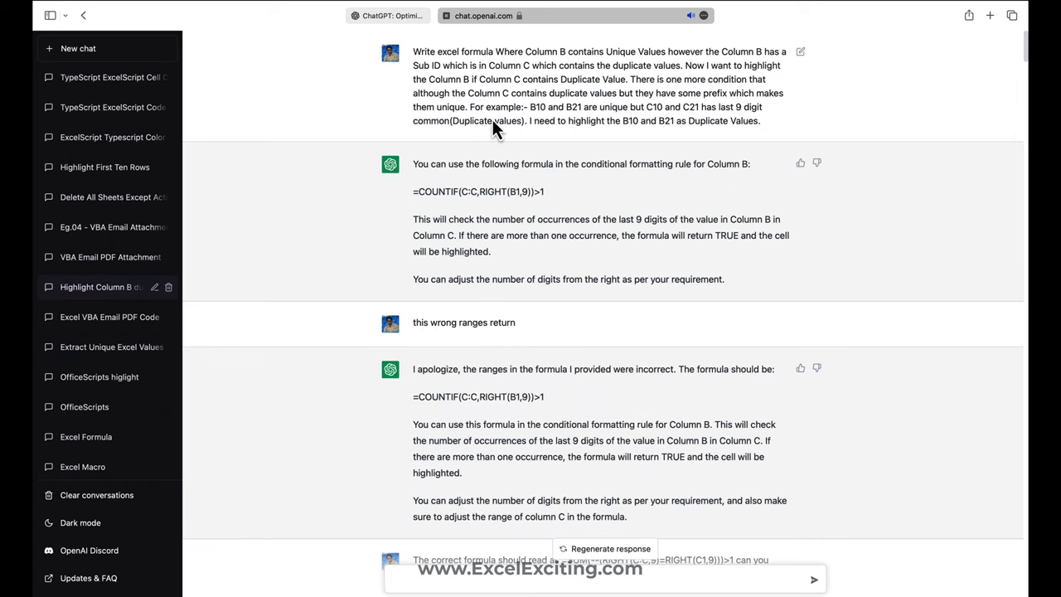
triple_click(501, 192)
key("ctrl+c")
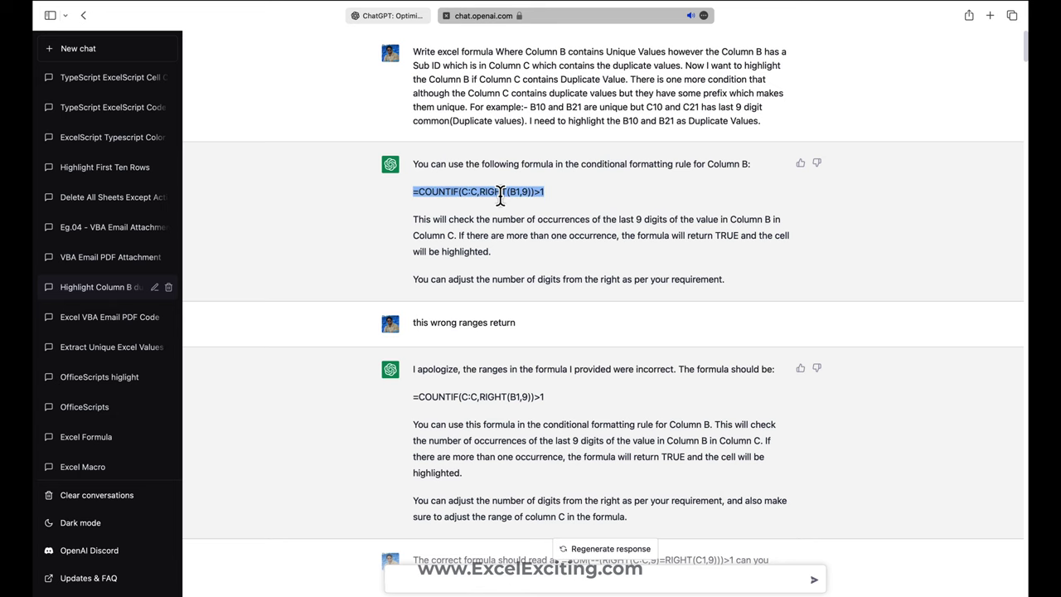
Switch to Excel and enter the copied formula =COUNTIF(C:C,RIGHT(B1,9))>1 in cell E1 of Example02.
key("ctrl+Left")
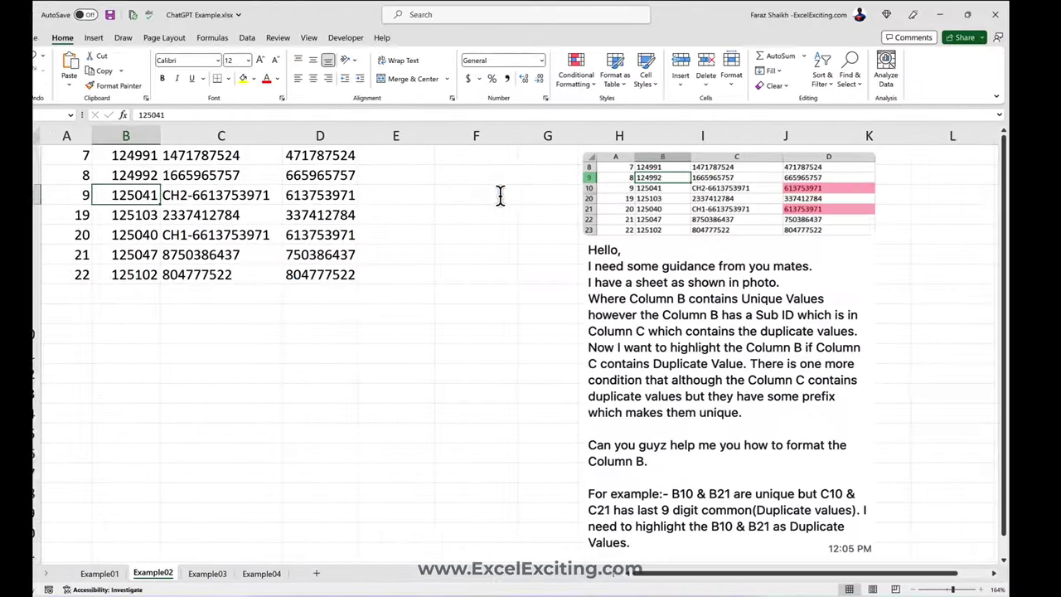
left_click(438, 156)
key("ctrl+v")
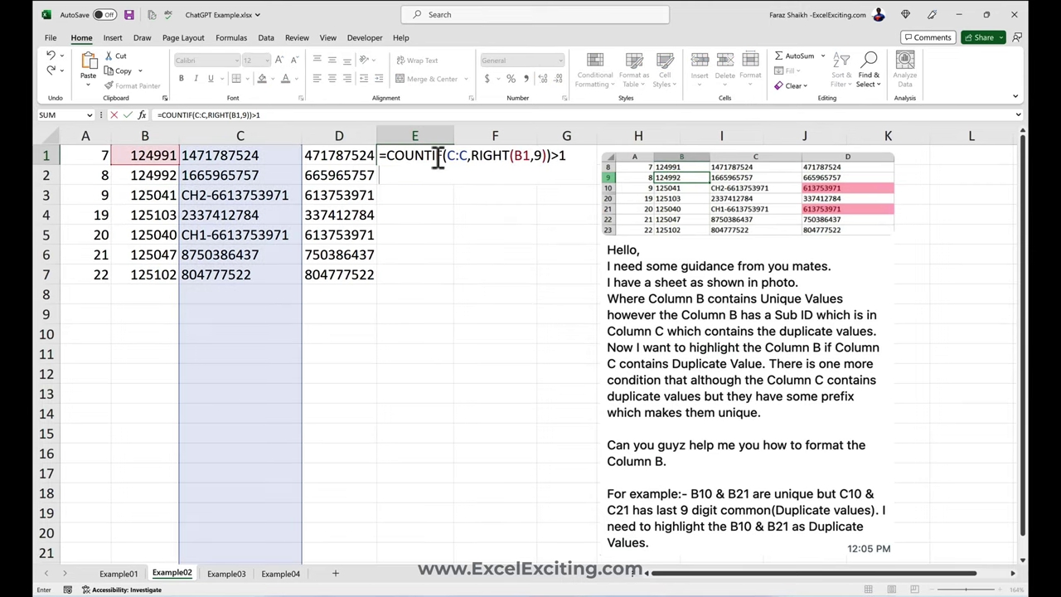
key("Return")
Try pointing the RIGHT function in E1's COUNTIF formula to cell C1.
double_click(437, 156)
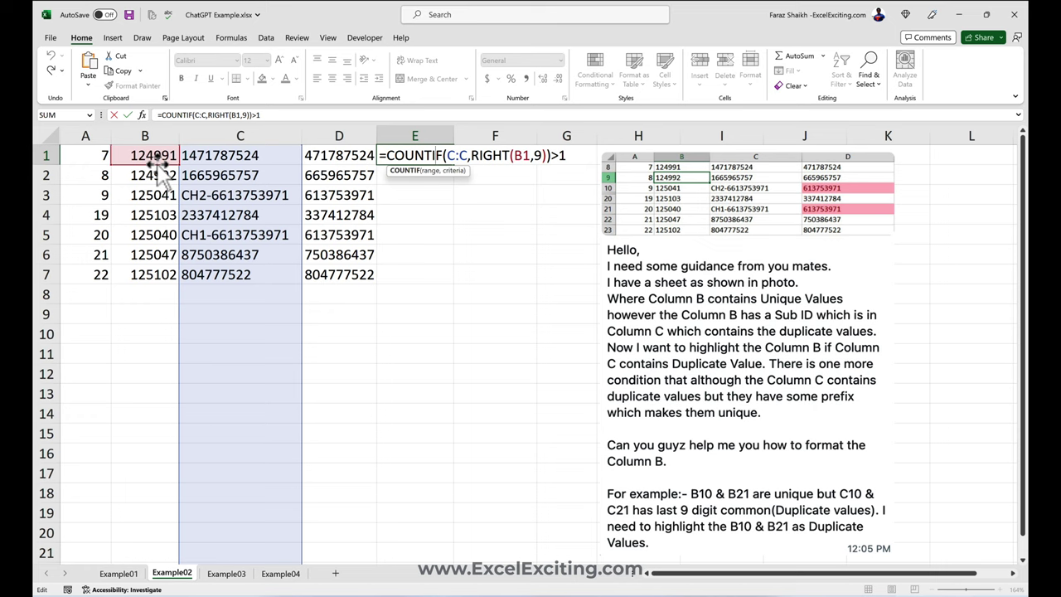
left_click(233, 176)
left_click(222, 155)
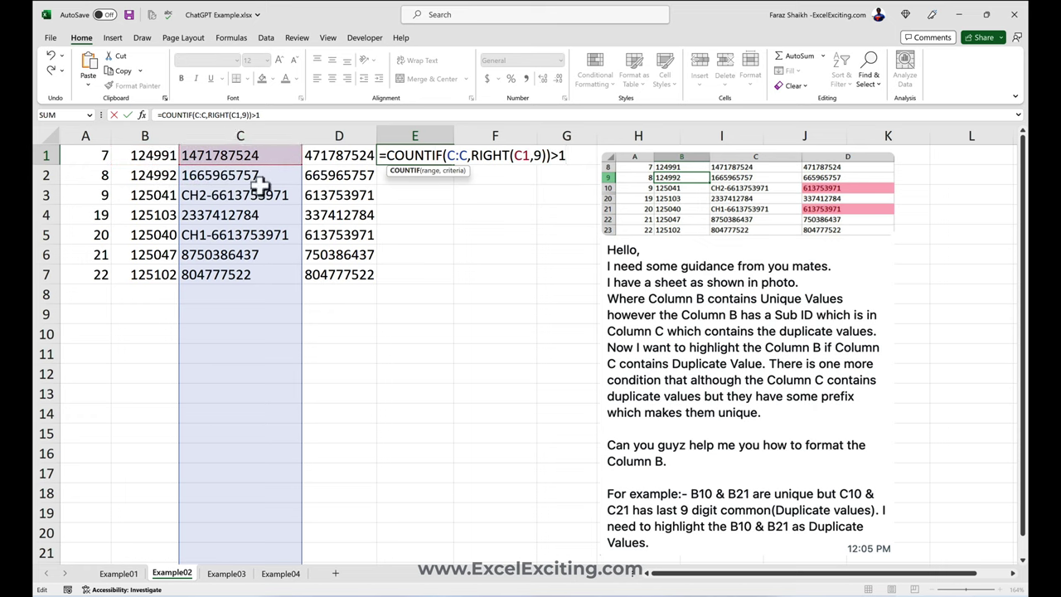
key("Left")
key("Return")
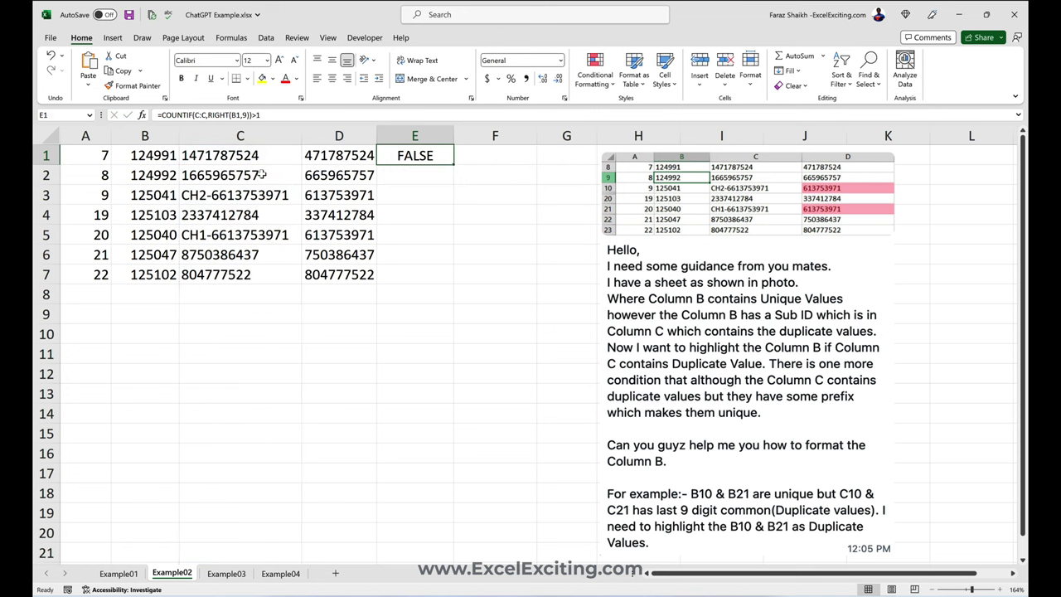
Fill the COUNTIF formula from cell E1 down to E7.
double_click(419, 157)
key("Escape")
left_click_drag(455, 165, 431, 279)
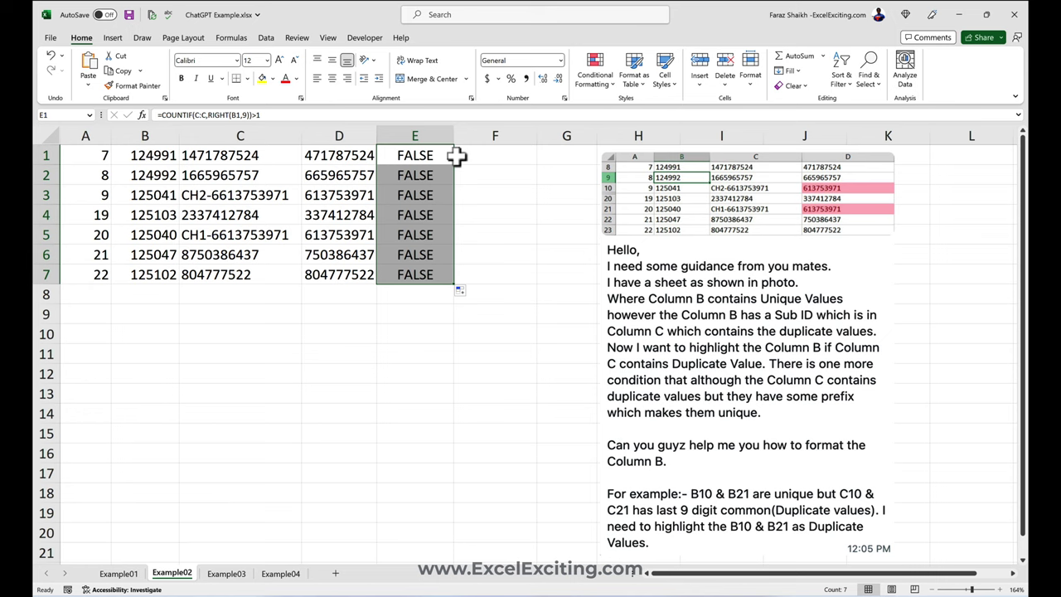
left_click(489, 161)
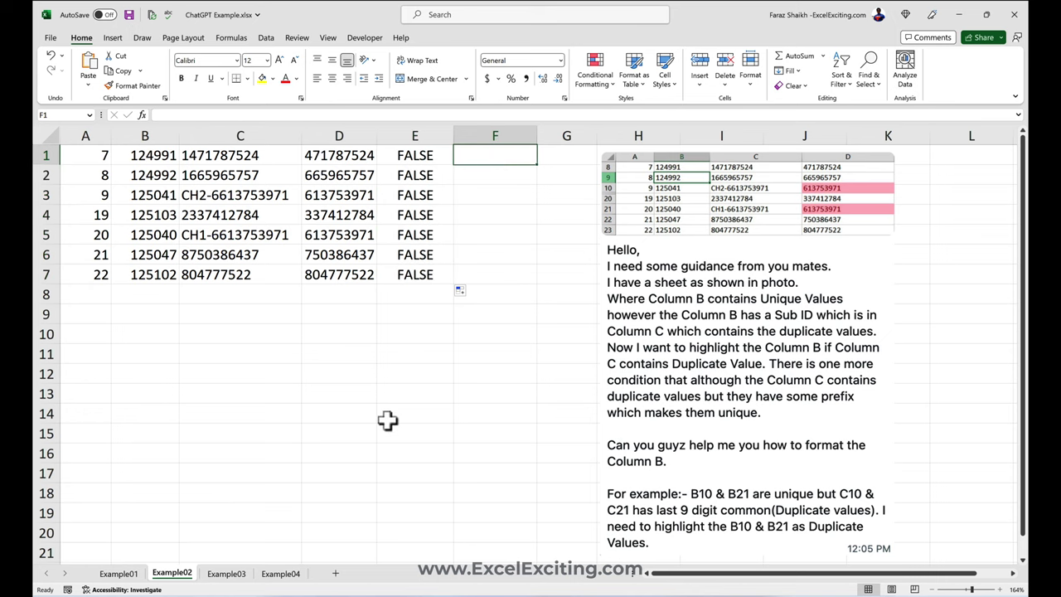
Switch to ChatGPT and copy the corrected formula =SUM(--(RIGHT(C:C,9)=RIGHT(C1,9)))>1 from the follow-up message in the conversation.
key("ctrl+Right")
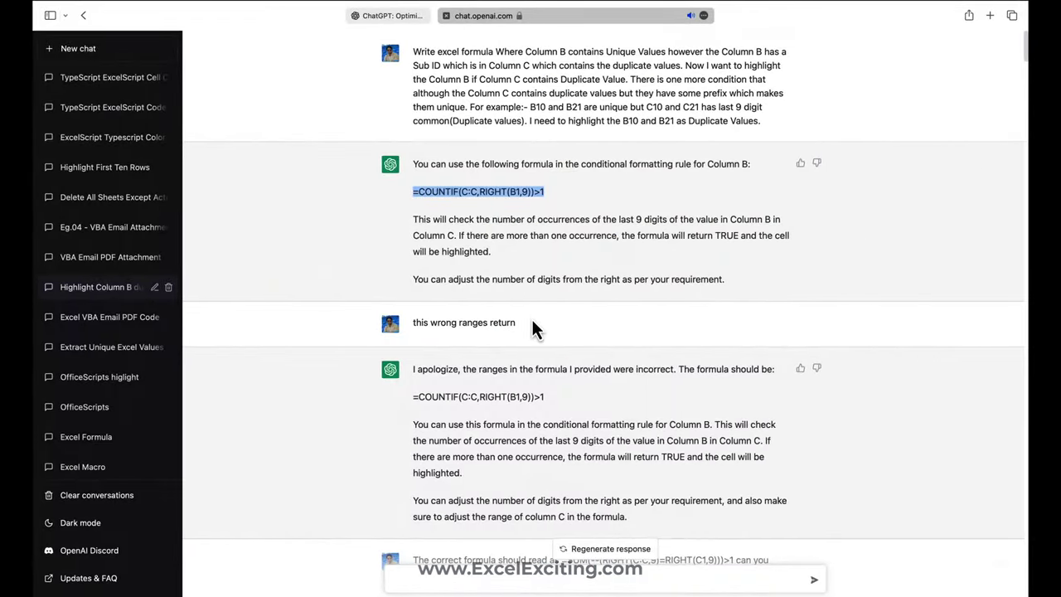
scroll(532, 319, "down", 5)
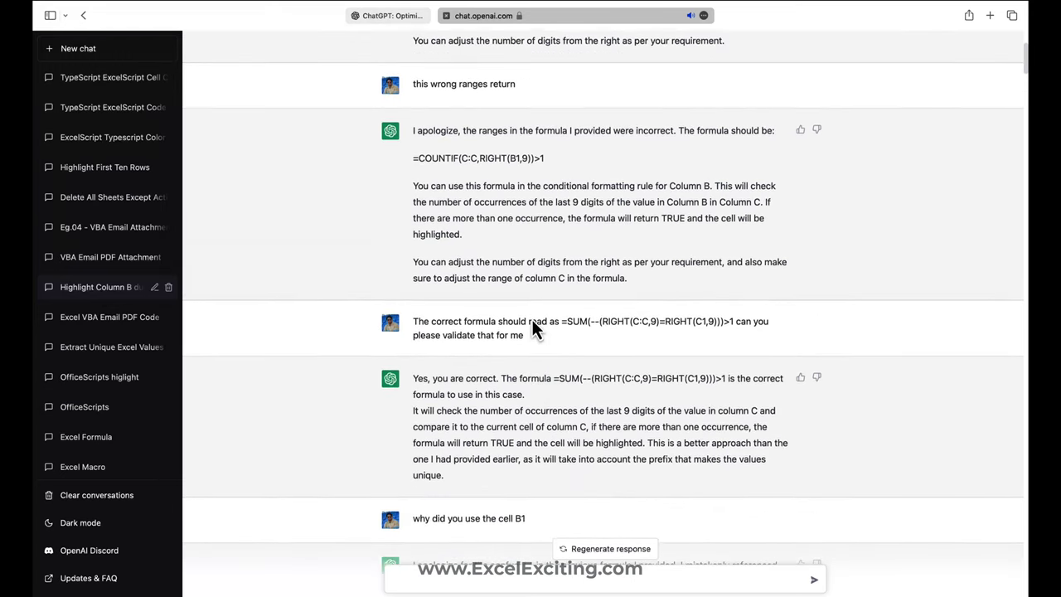
scroll(537, 274, "up", 2)
scroll(545, 176, "down", 4)
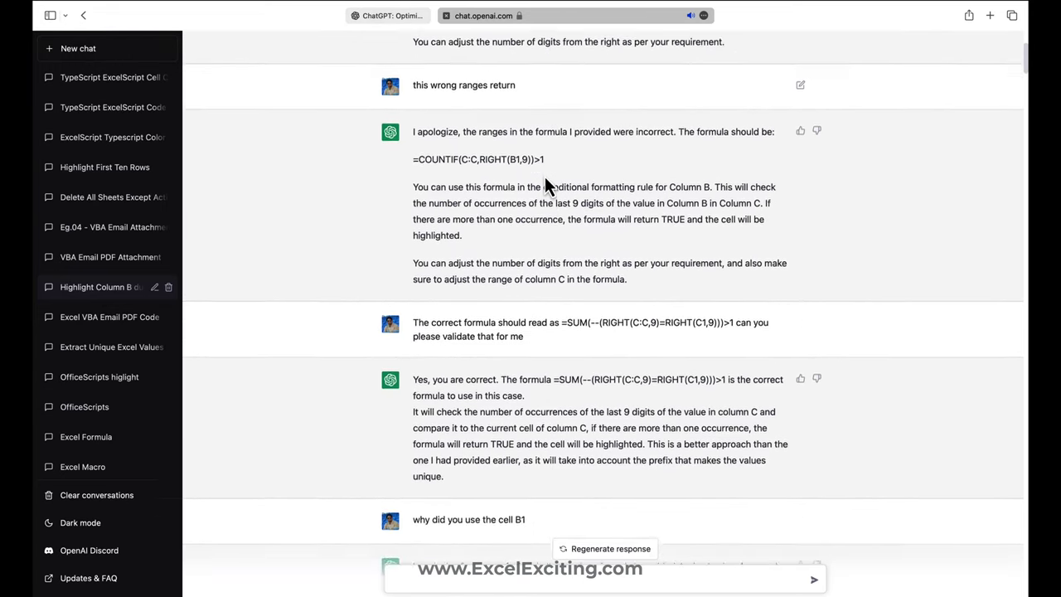
scroll(545, 176, "up", 2)
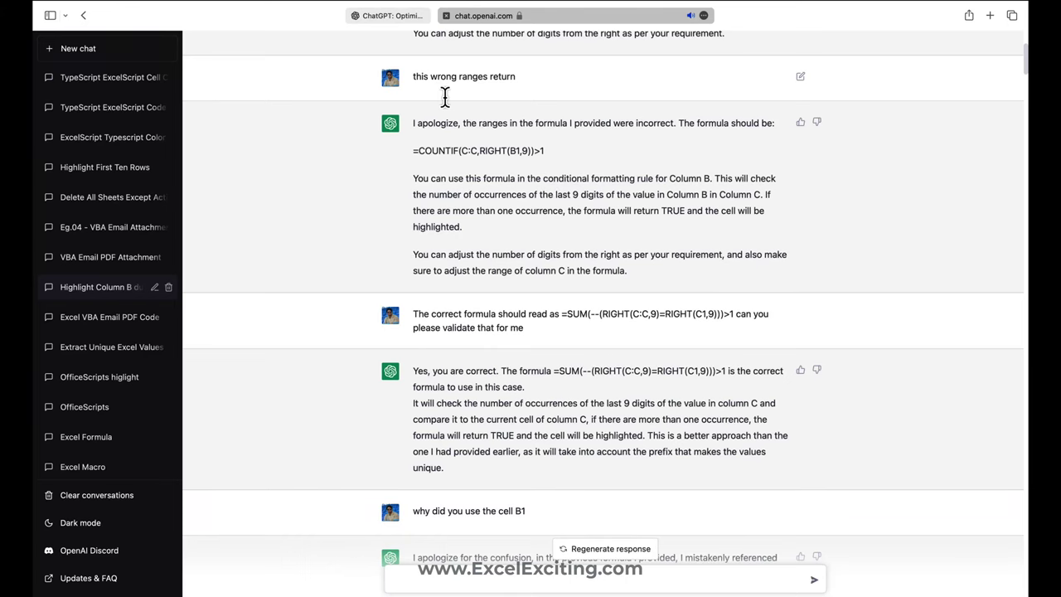
scroll(485, 166, "down", 4)
scroll(478, 177, "down", 2)
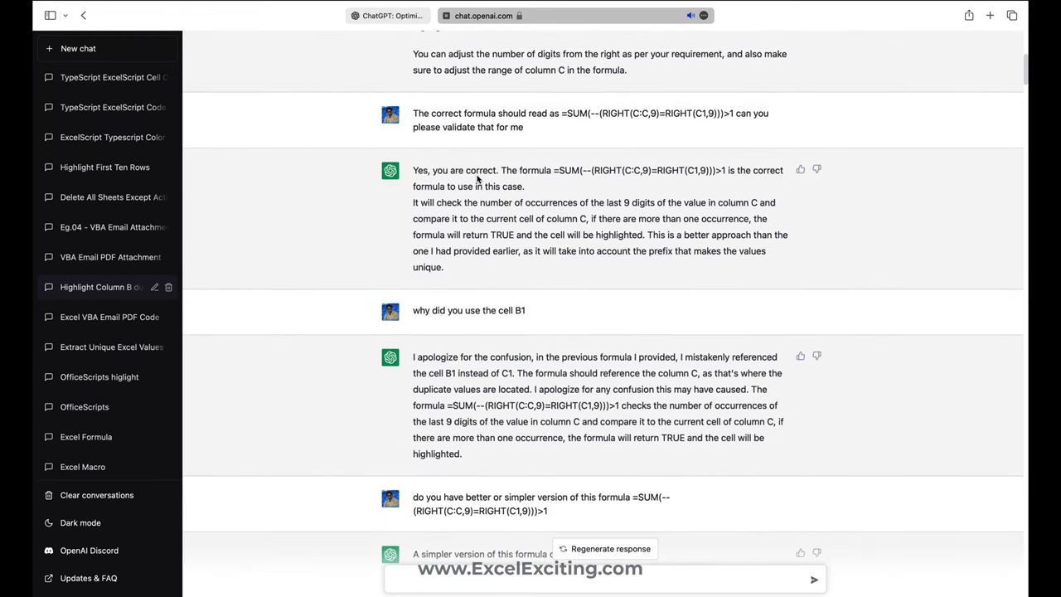
left_click_drag(562, 113, 737, 116)
key("ctrl+c")
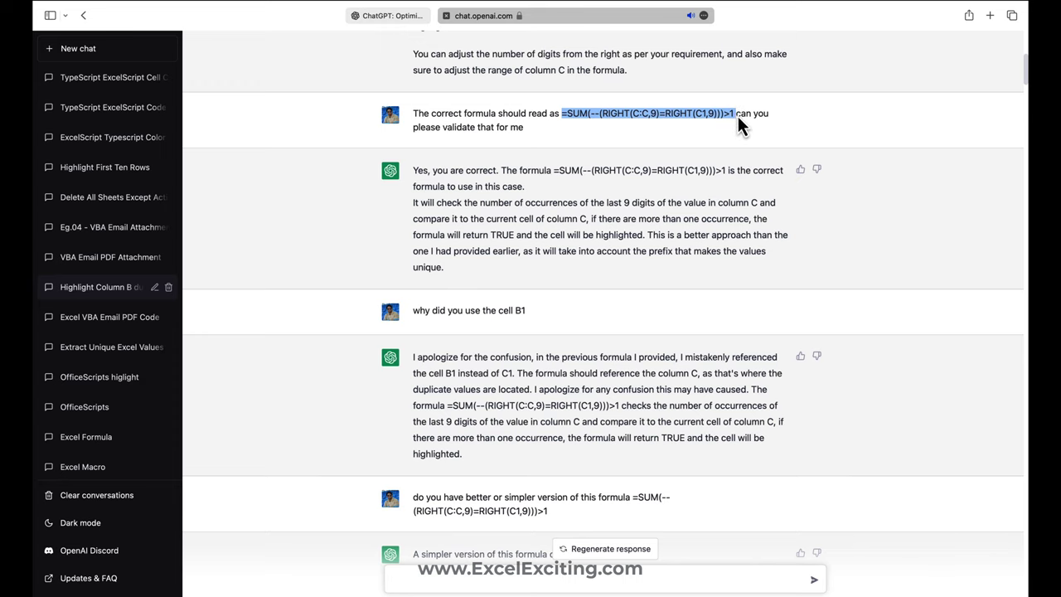
Switch to Excel, enter the copied formula =SUM(--(RIGHT(C:C,9)=RIGHT(C1,9)))>1 in cell F1 of Example02, and fill it down to F7.
key("ctrl+Left")
key("ctrl+v")
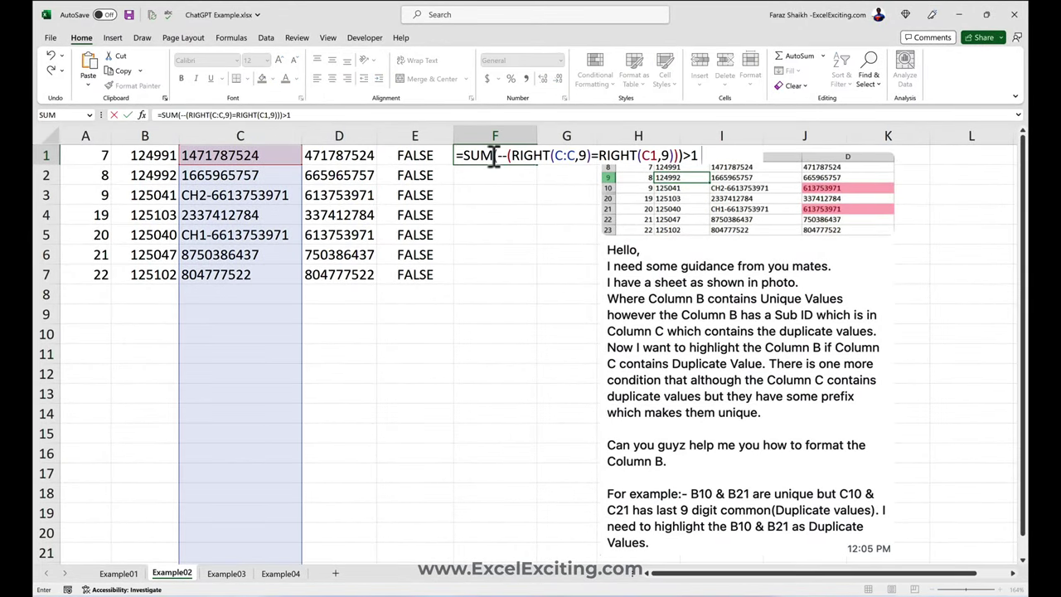
key("Return")
left_click(524, 157)
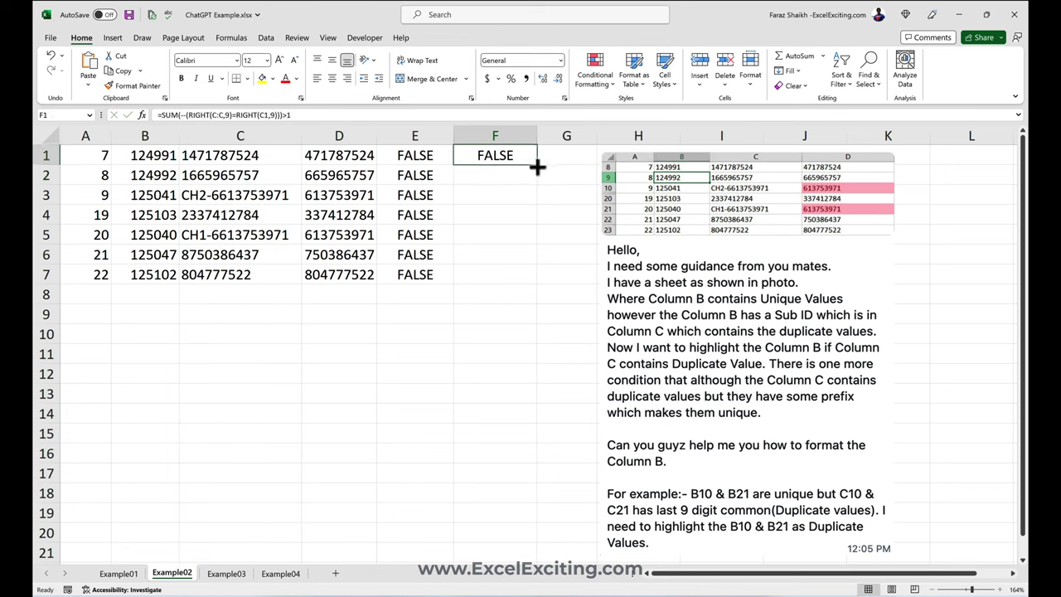
left_click_drag(537, 167, 515, 283)
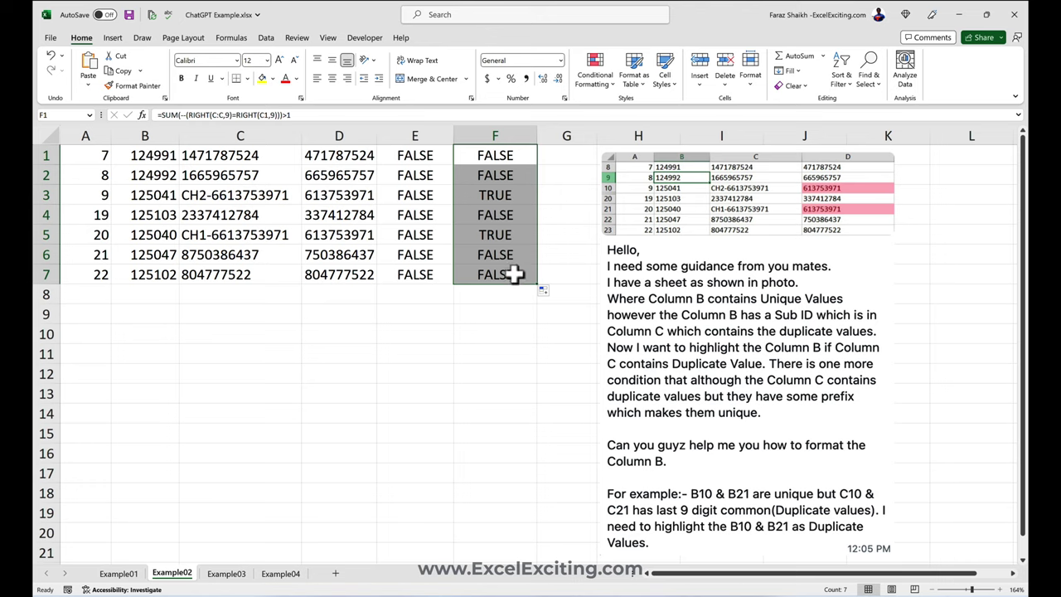
left_click(503, 216)
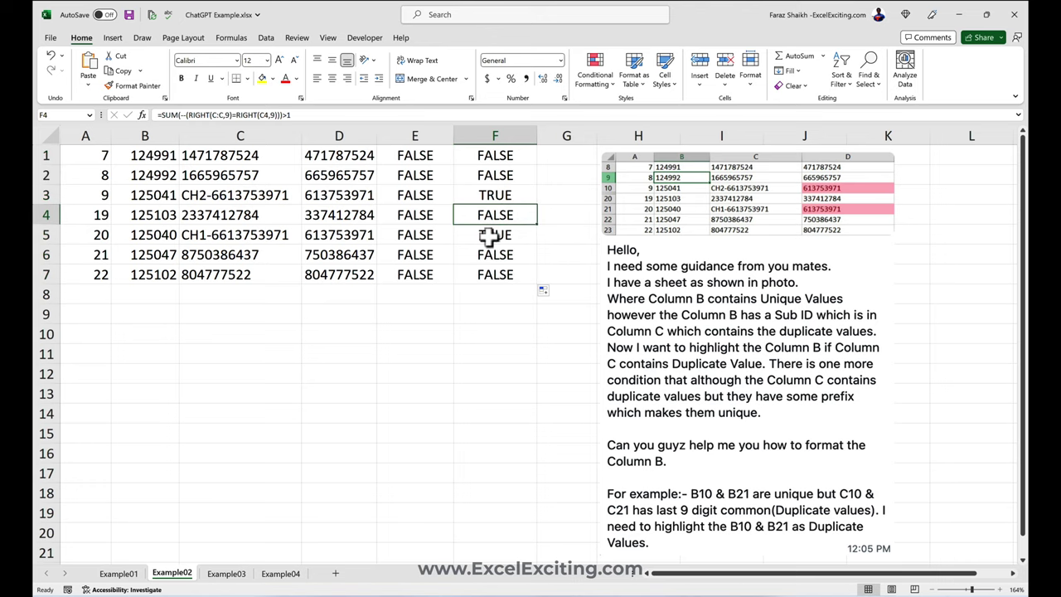
left_click(489, 236)
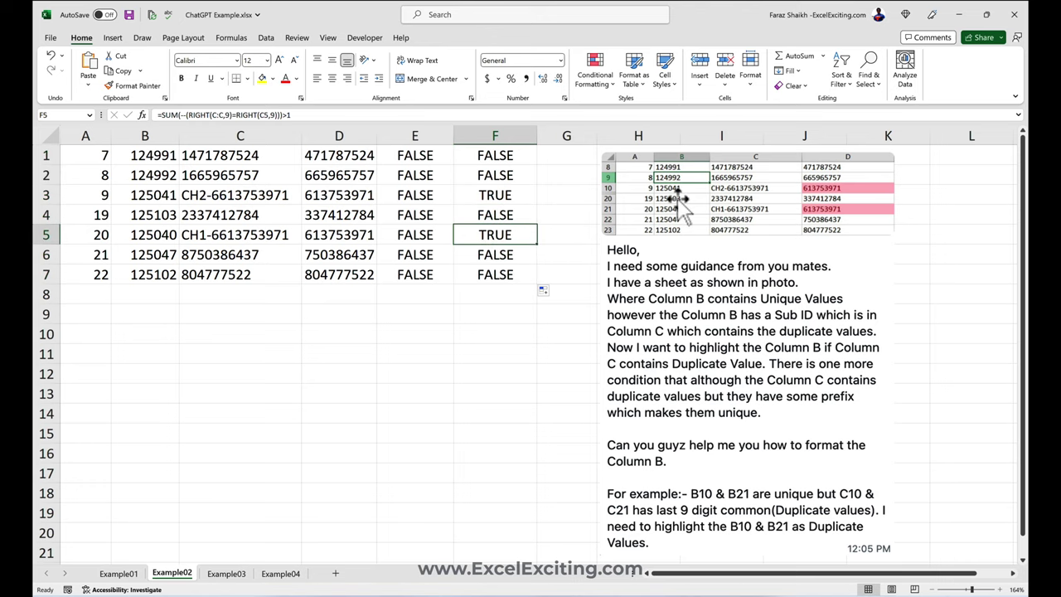
Switch to ChatGPT and copy the suggested simpler formula =COUNTIF(RIGHT(C:C,9),RIGHT(C1,9))>1.
key("ctrl+Right")
scroll(535, 412, "down", 1)
scroll(534, 412, "down", 5)
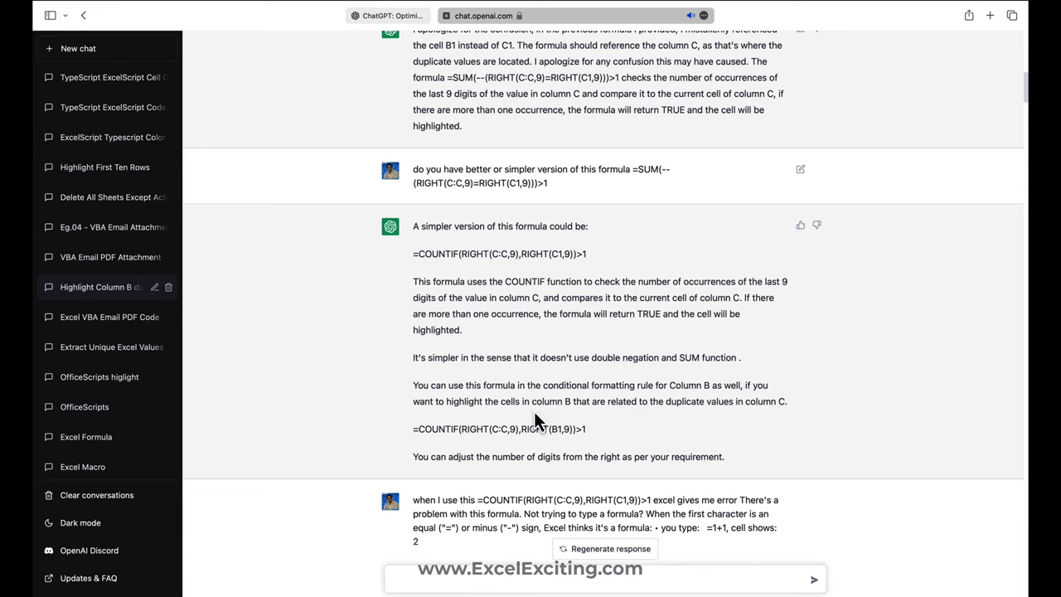
left_click_drag(591, 255, 406, 260)
left_click(452, 269)
left_click_drag(588, 254, 412, 253)
key("ctrl+c")
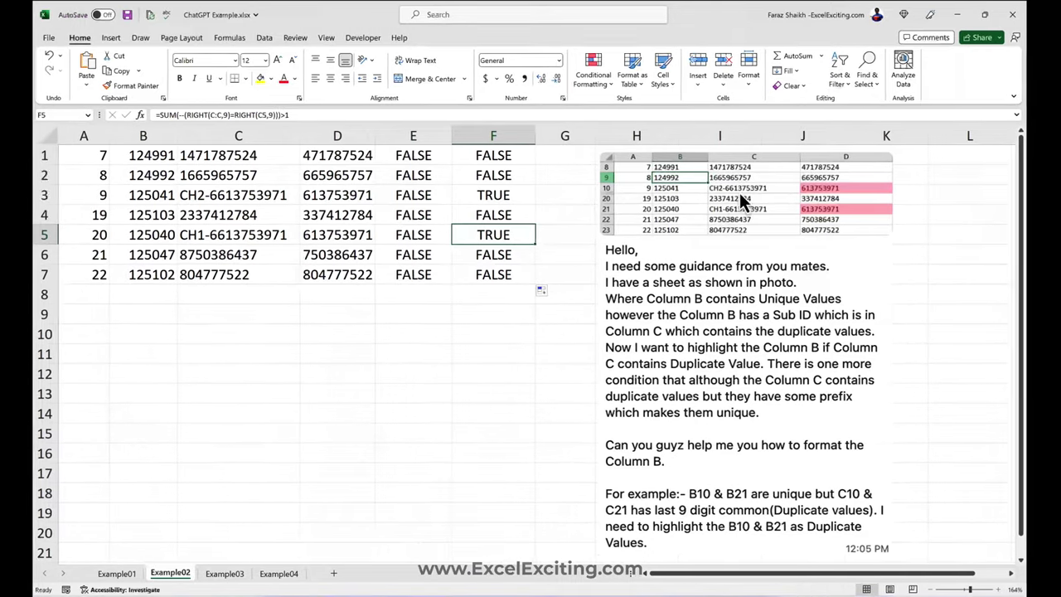
Switch to Excel, try entering =COUNTIF(RIGHT(C:C,9),RIGHT(C1,9))>1 in cell G1 of Example02, and discard the entry.
left_click(578, 161)
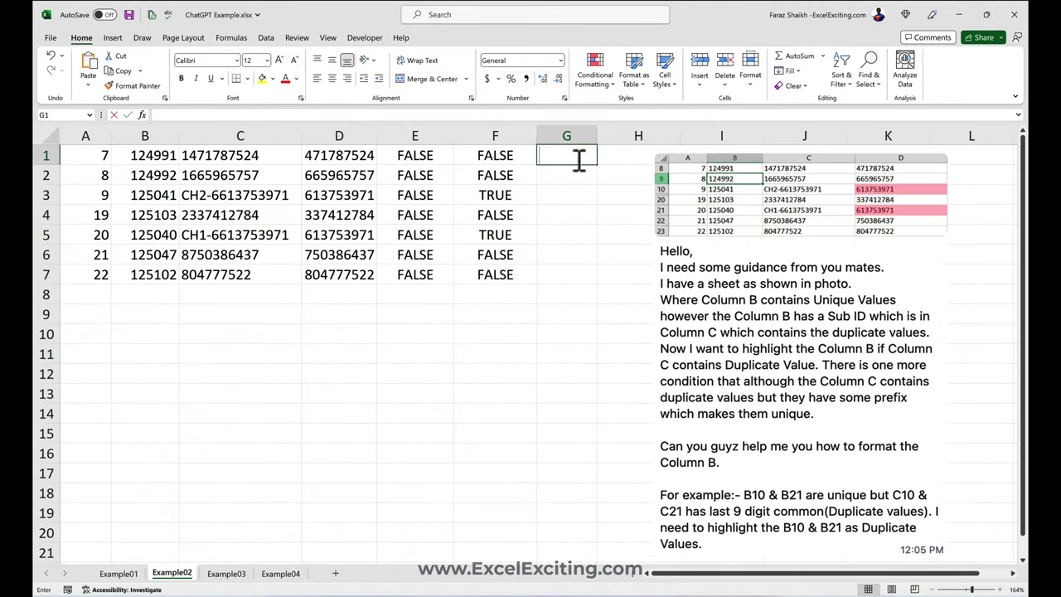
key("ctrl+v")
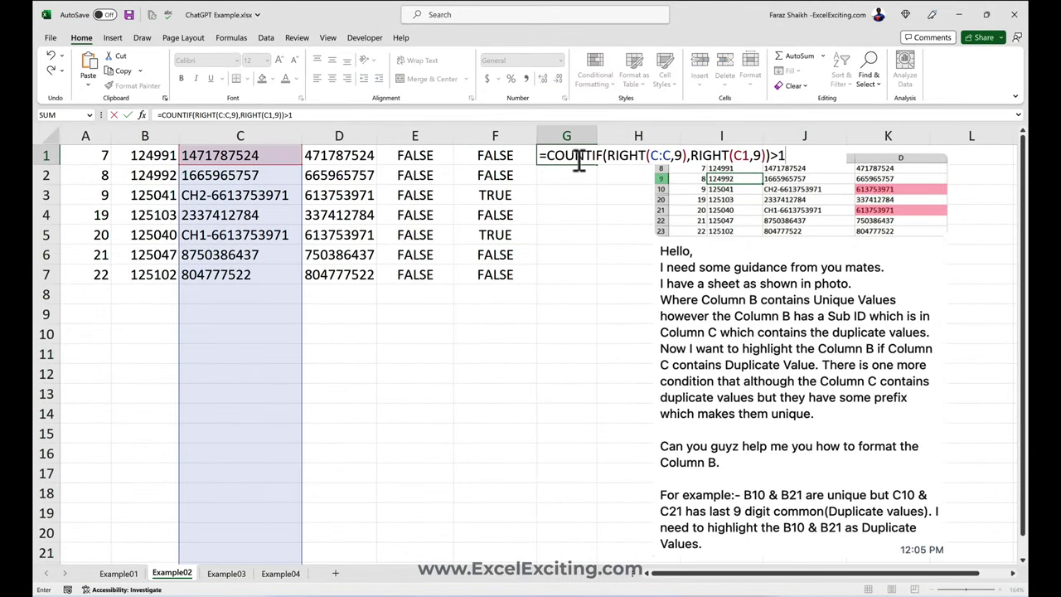
key("Return")
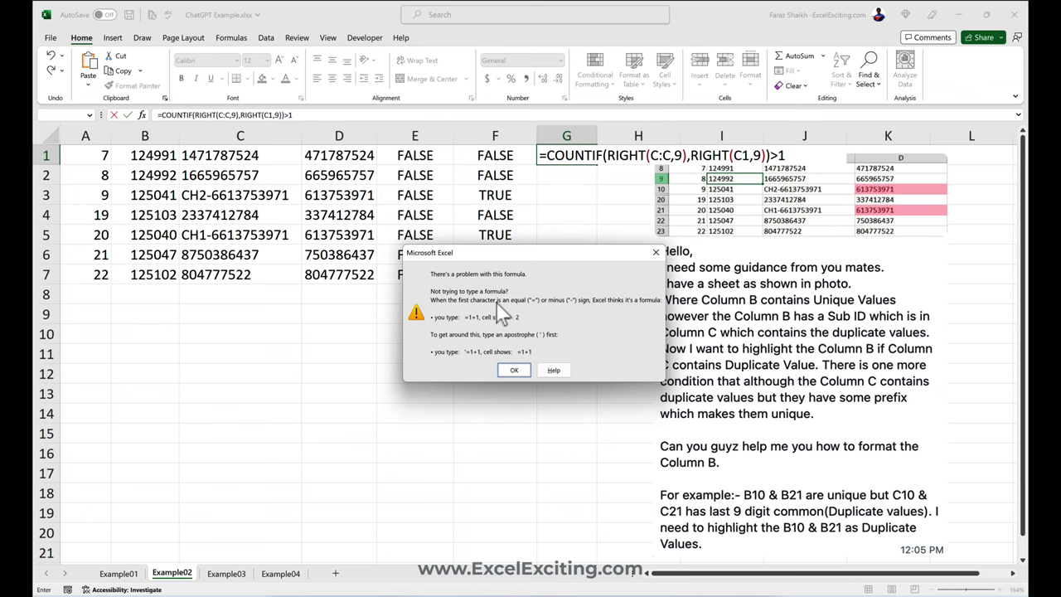
left_click(514, 369)
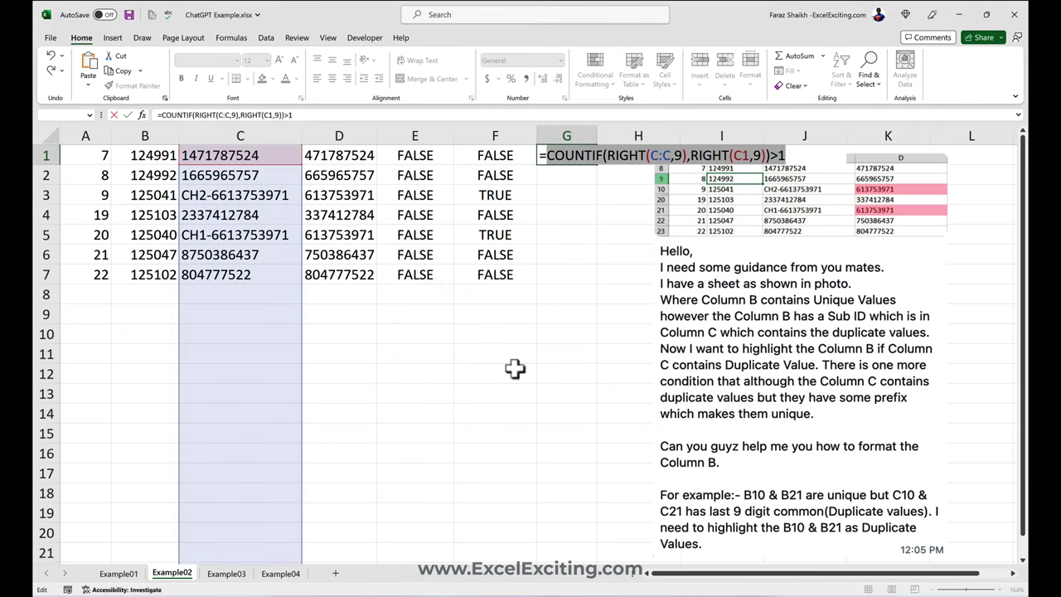
left_click(597, 159)
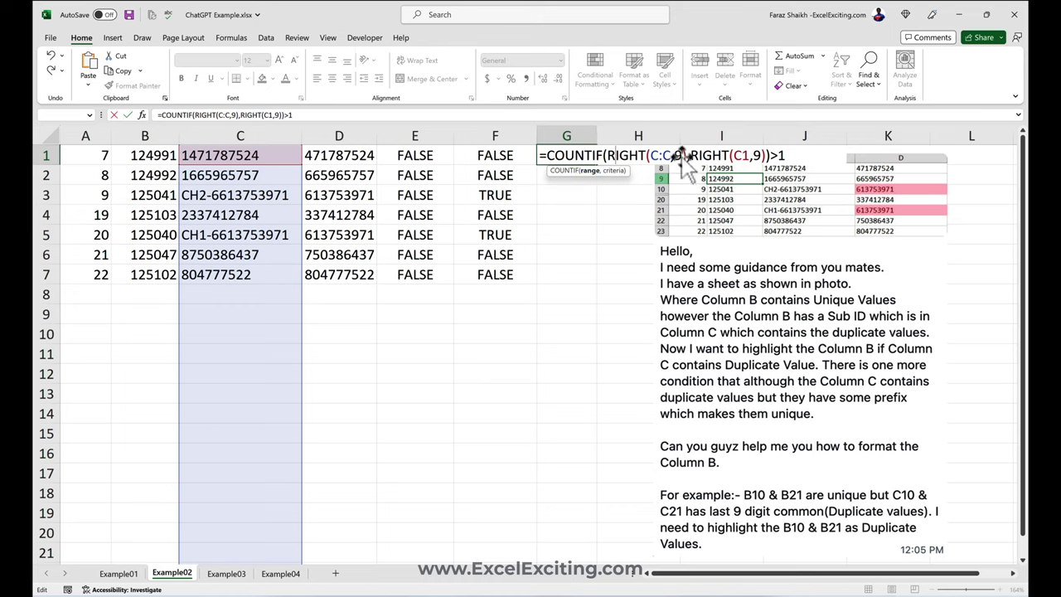
left_click(570, 172)
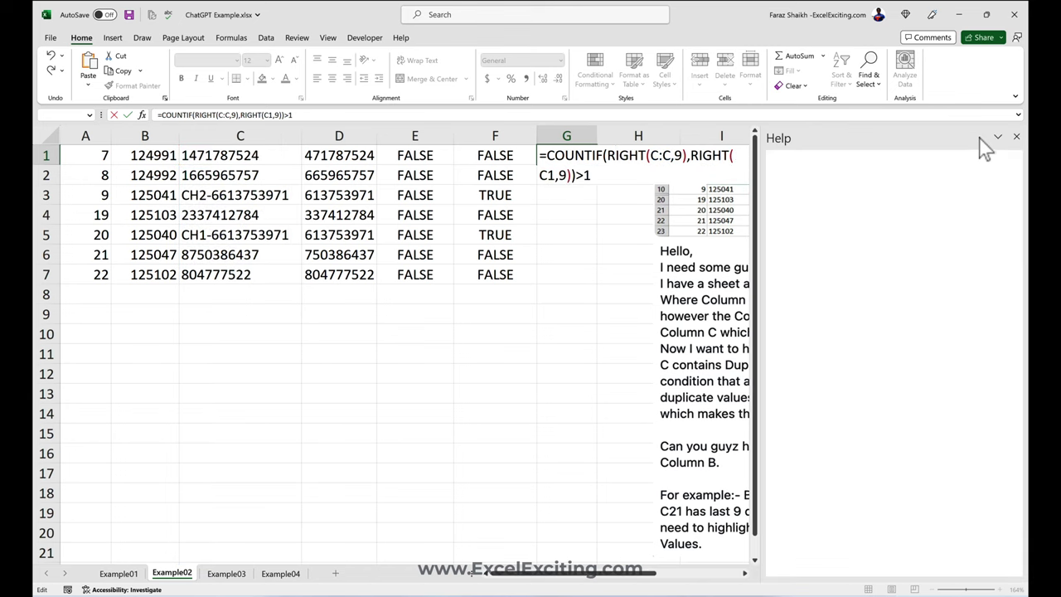
left_click(1016, 136)
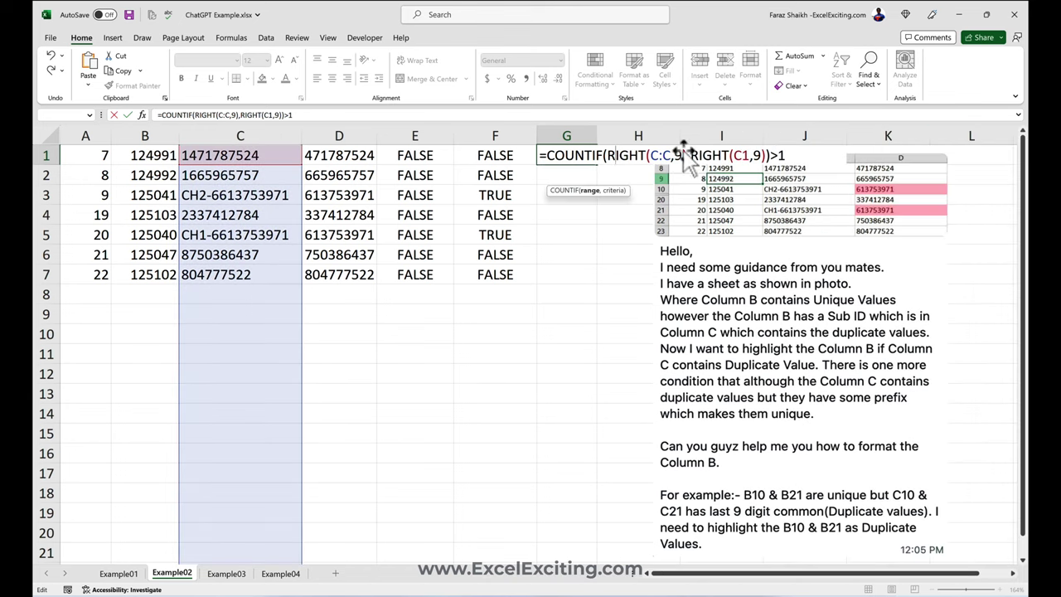
left_click(570, 170)
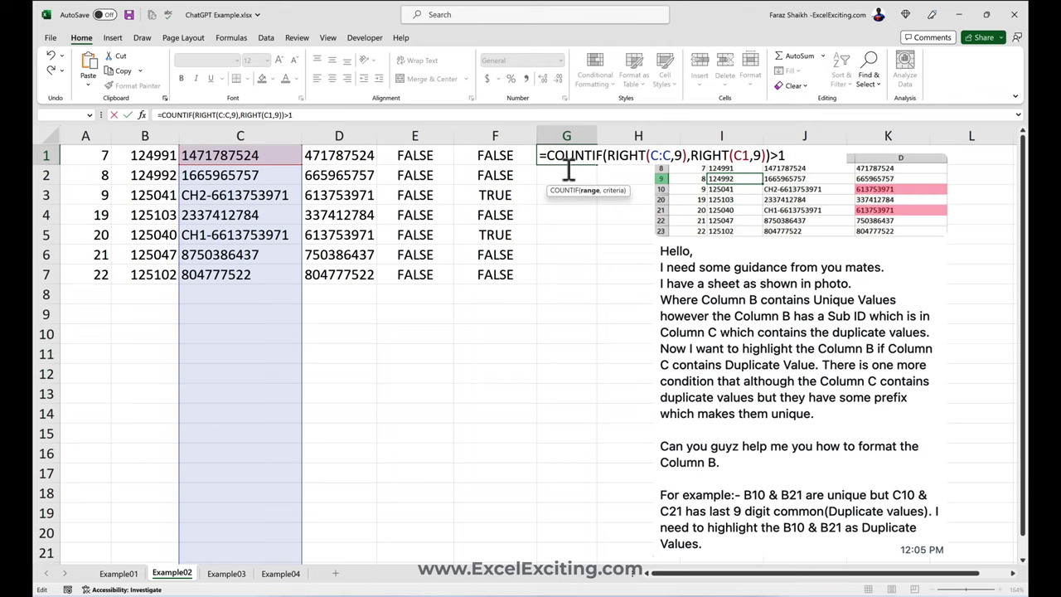
key("Return")
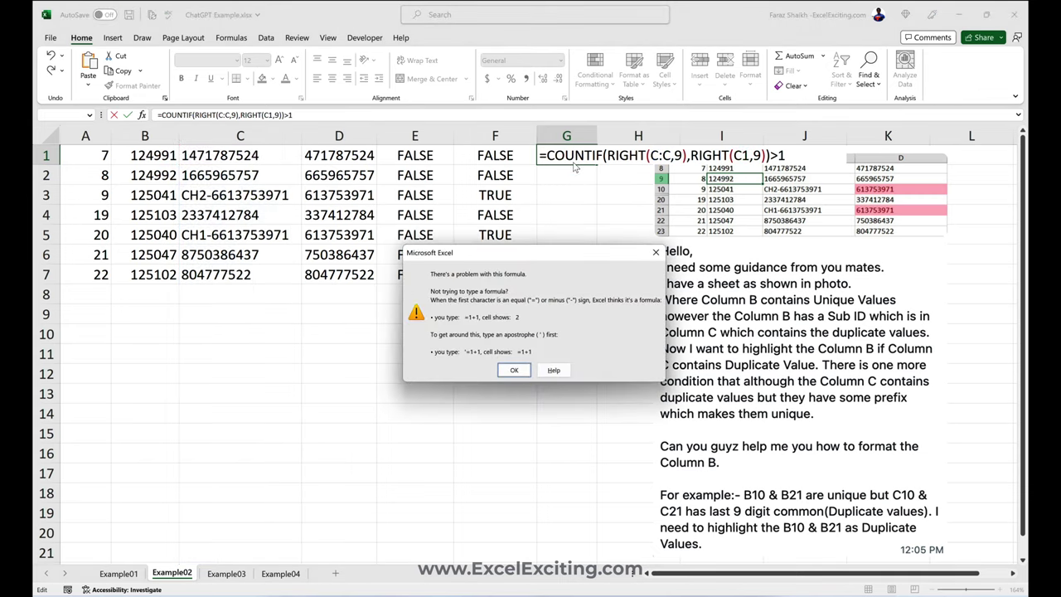
left_click(515, 370)
key("Escape")
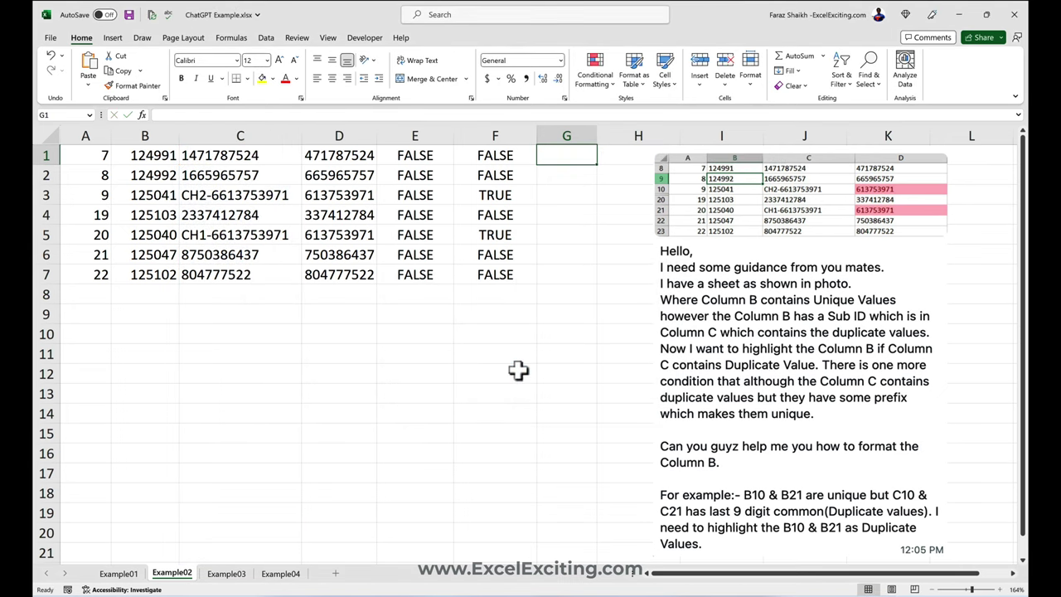
Switch to ChatGPT and review the follow-up replies about the COUNTIF formula error and the successive versions of the HighlightDuplicates VBA macro.
key("ctrl+Right")
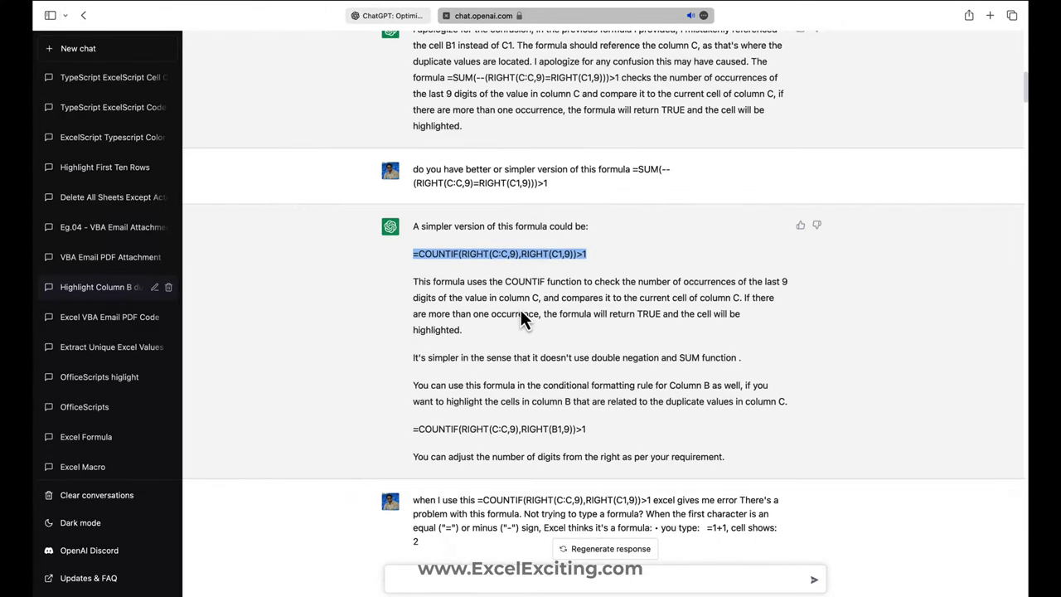
scroll(521, 309, "up", 3)
scroll(521, 319, "down", 2)
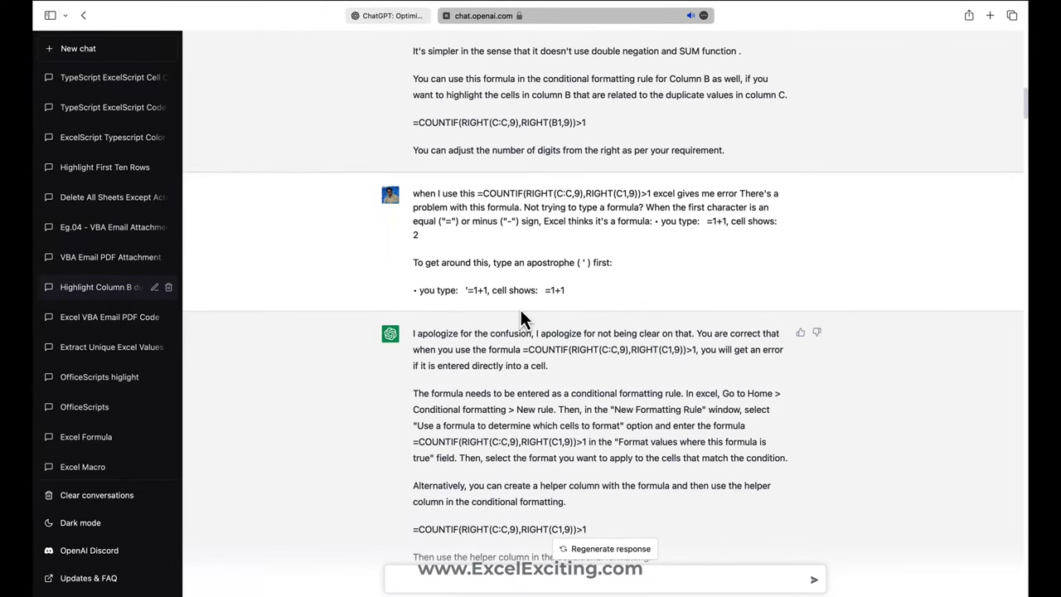
scroll(521, 315, "down", 3)
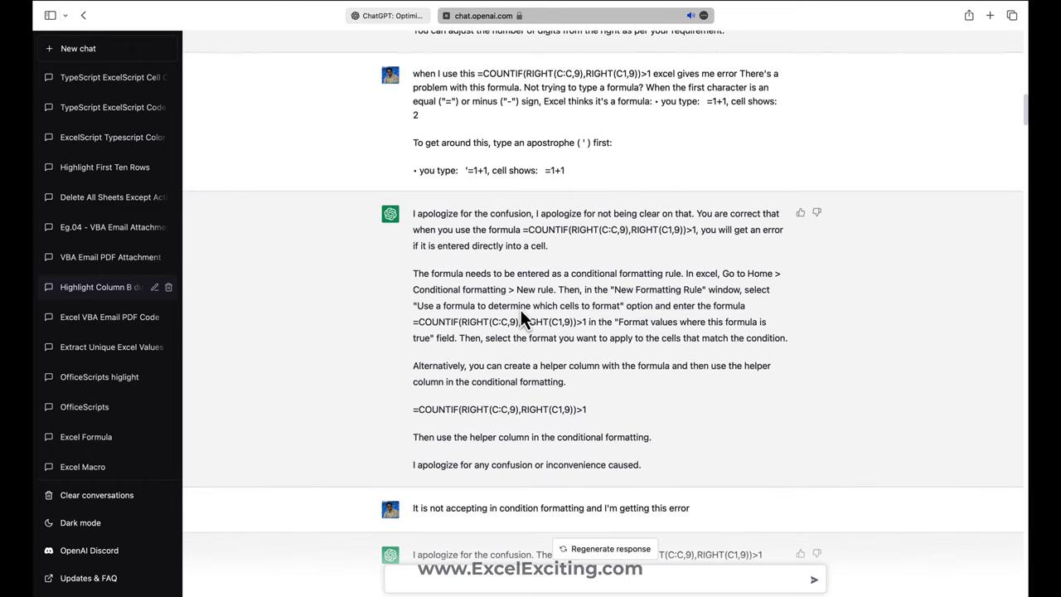
scroll(535, 246, "down", 15)
scroll(536, 246, "down", 20)
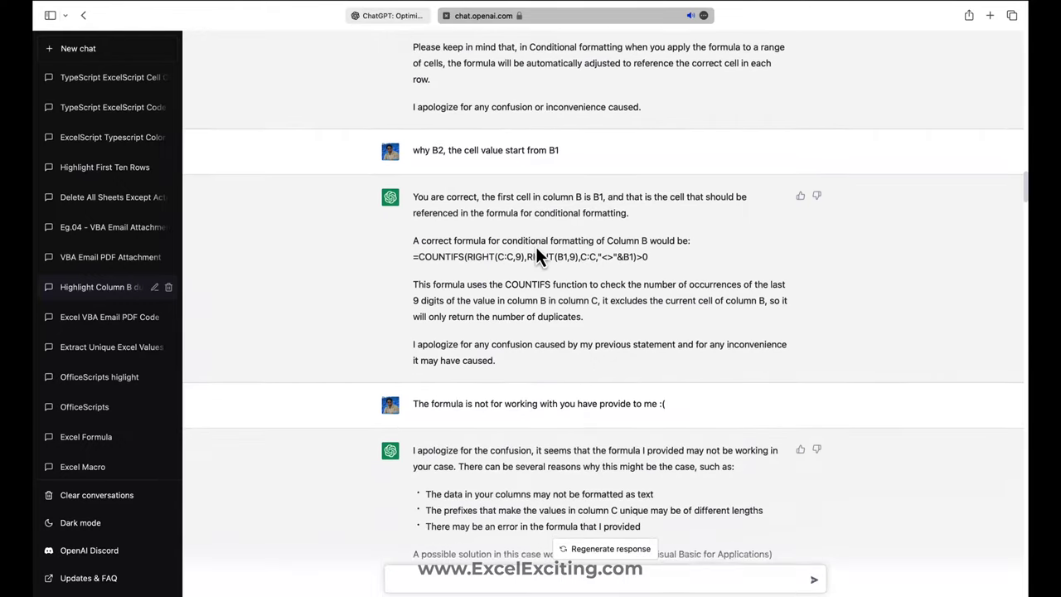
scroll(536, 247, "up", 1)
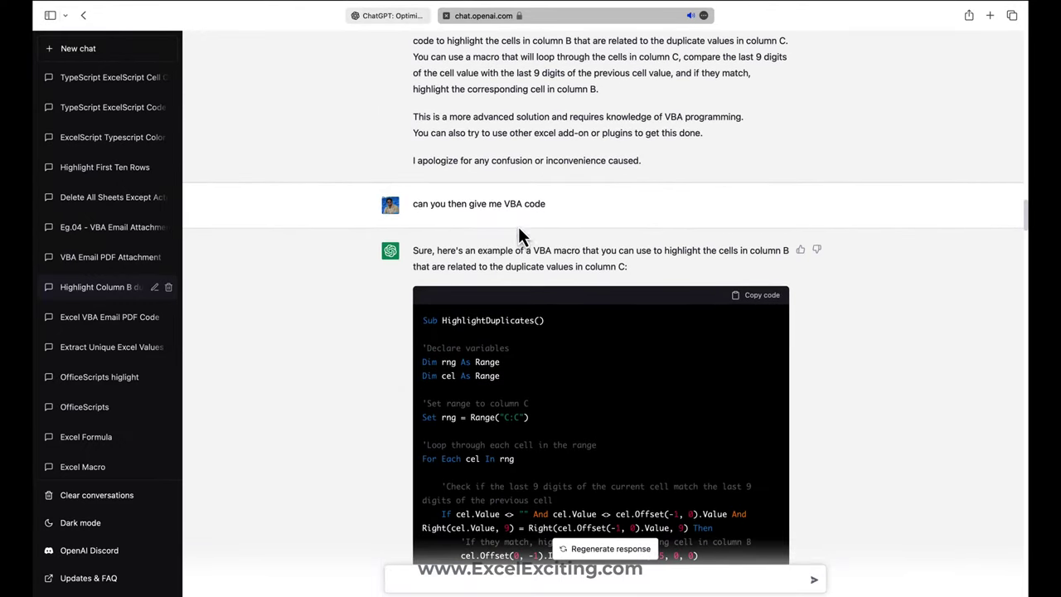
scroll(510, 218, "down", 20)
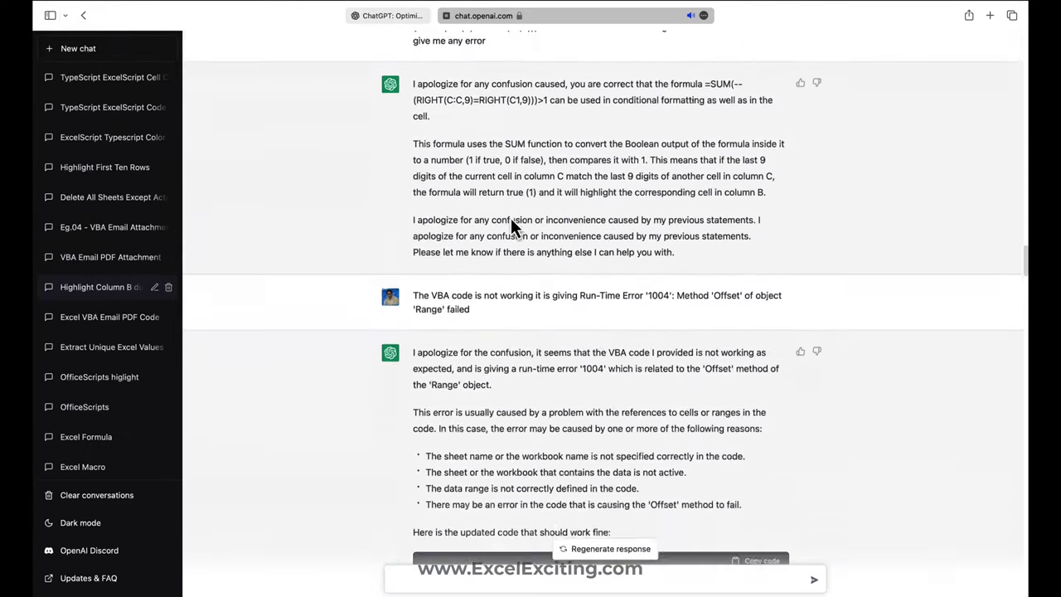
scroll(511, 218, "down", 15)
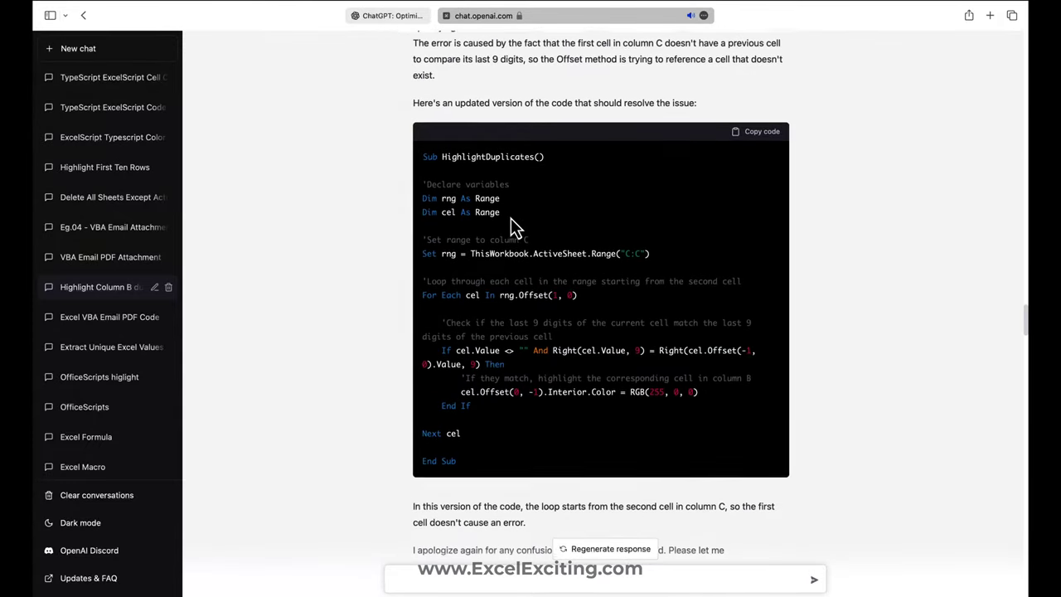
scroll(511, 218, "down", 8)
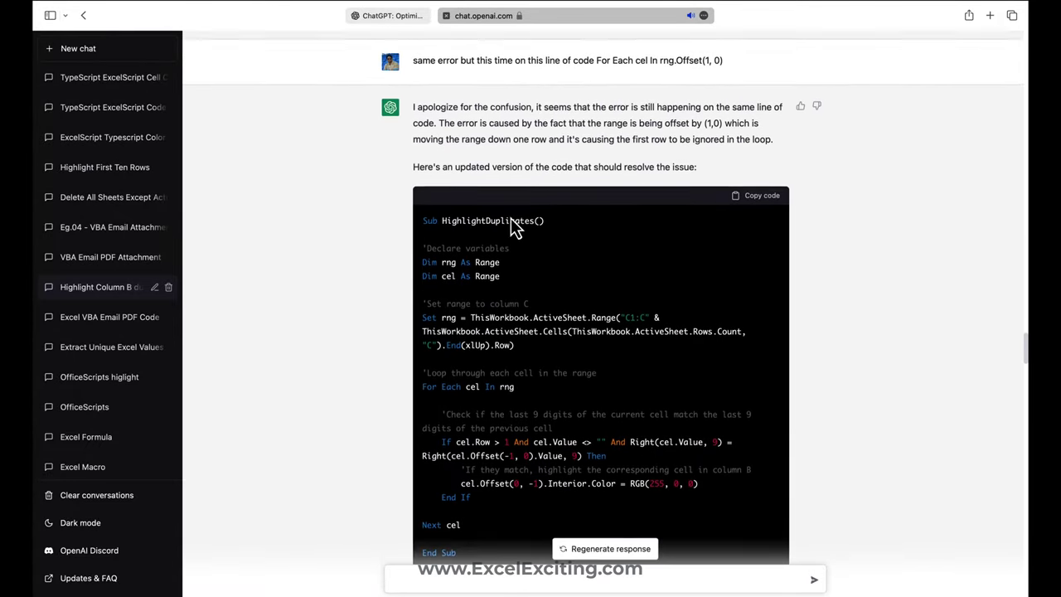
scroll(511, 218, "up", 2)
scroll(511, 218, "up", 2)
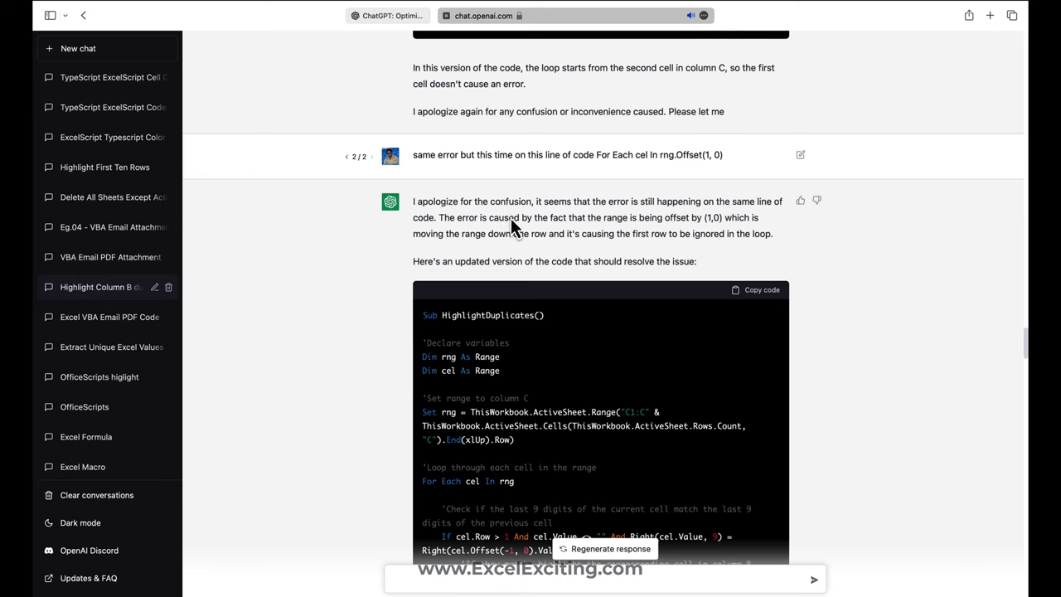
scroll(654, 188, "down", 10)
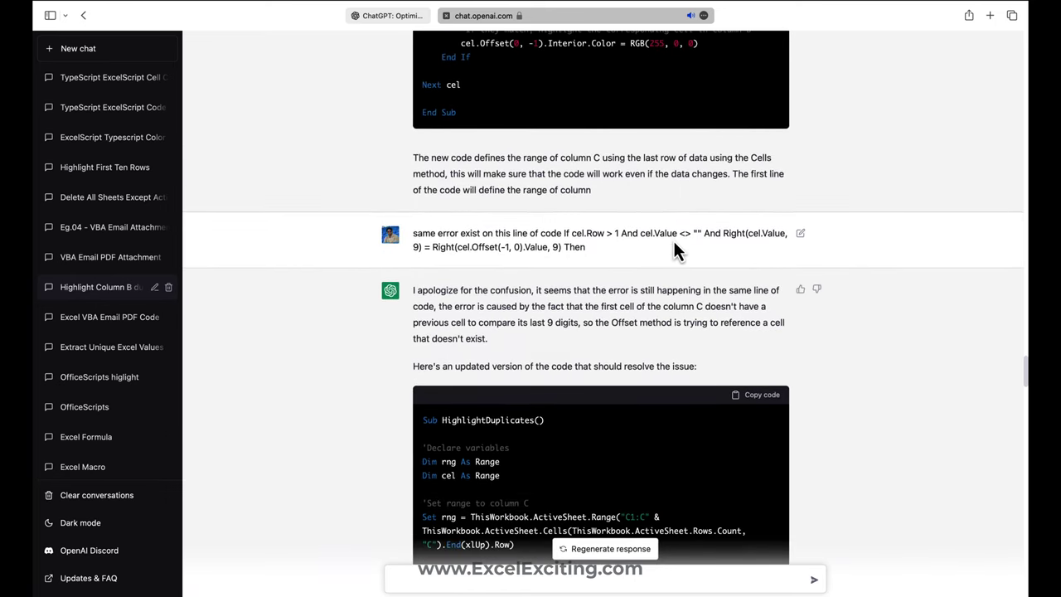
scroll(673, 239, "down", 2)
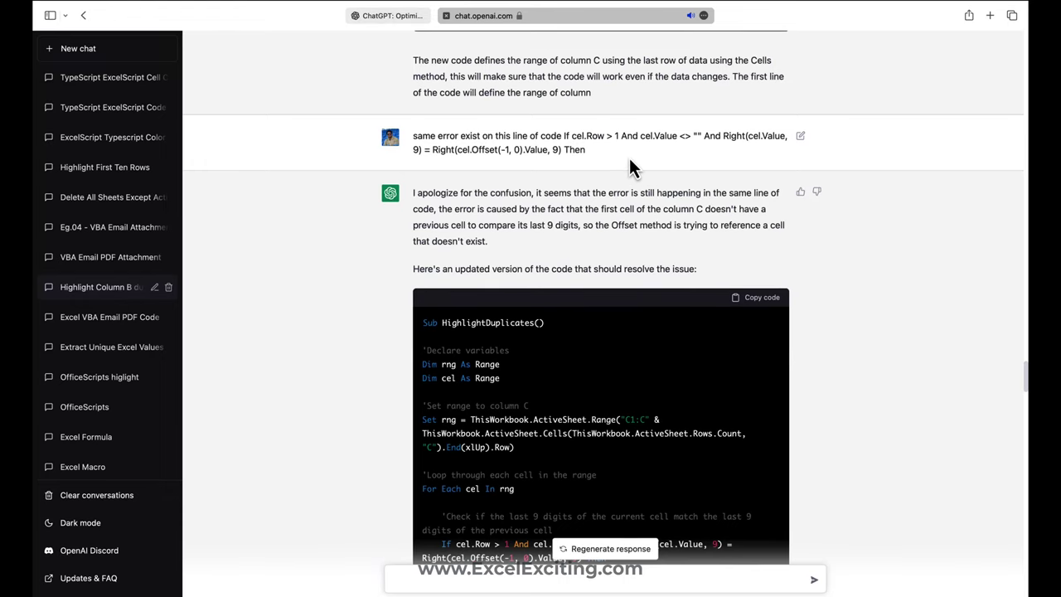
scroll(629, 157, "down", 1)
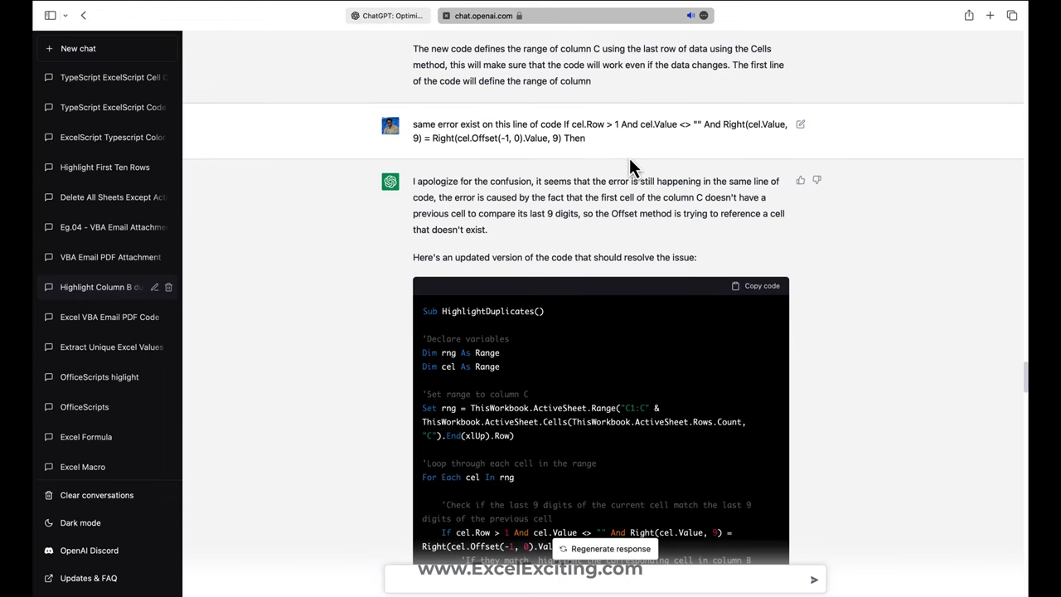
Copy the last version of the HighlightDuplicates macro, which highlights every column B cell whose column C value has duplicate last 9 digits.
scroll(629, 158, "down", 20)
scroll(629, 159, "down", 20)
scroll(629, 157, "down", 15)
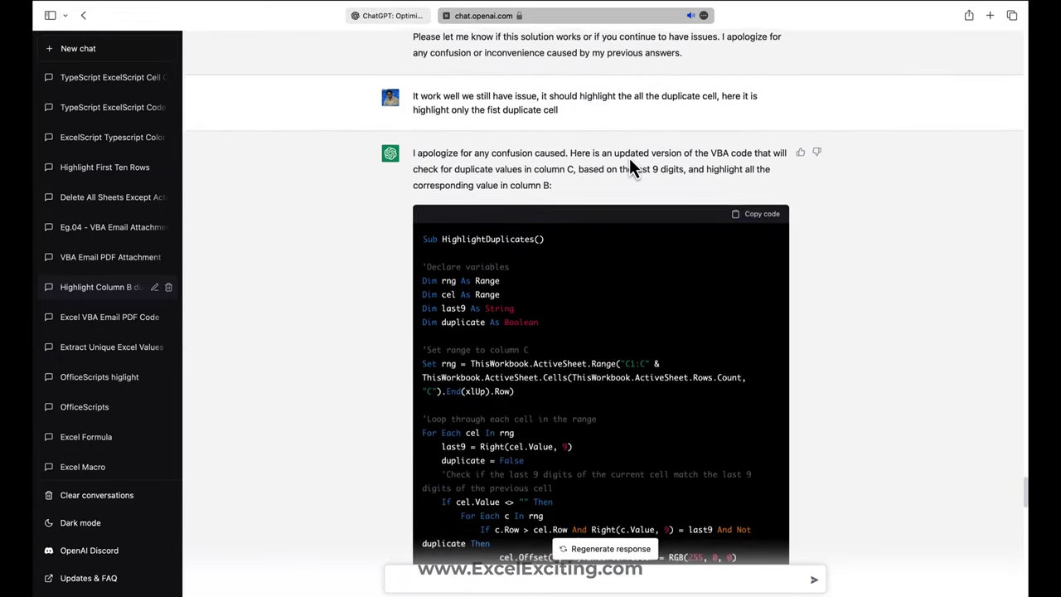
scroll(630, 157, "down", 5)
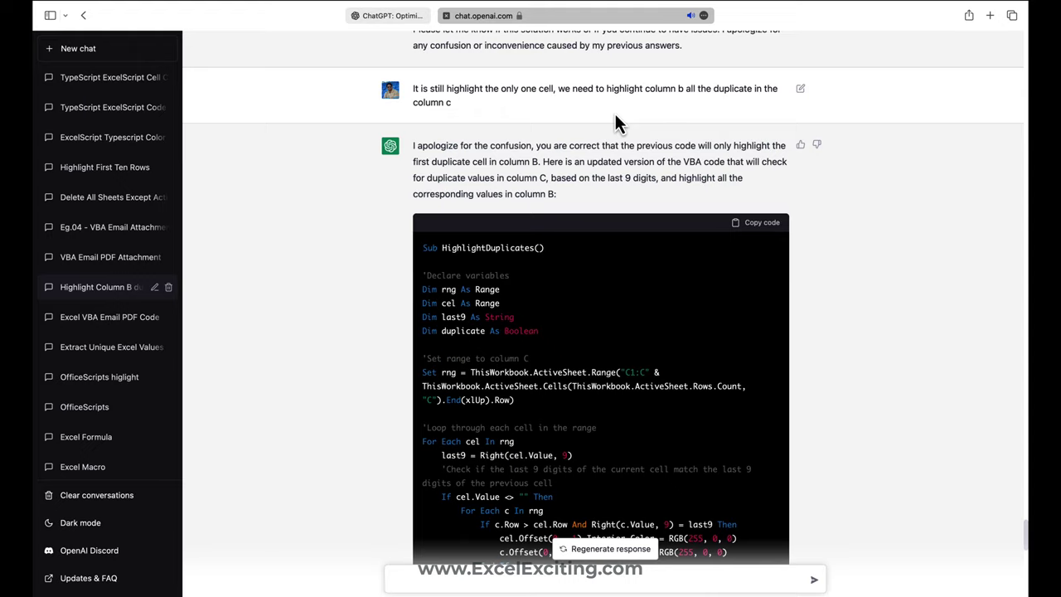
scroll(615, 116, "down", 14)
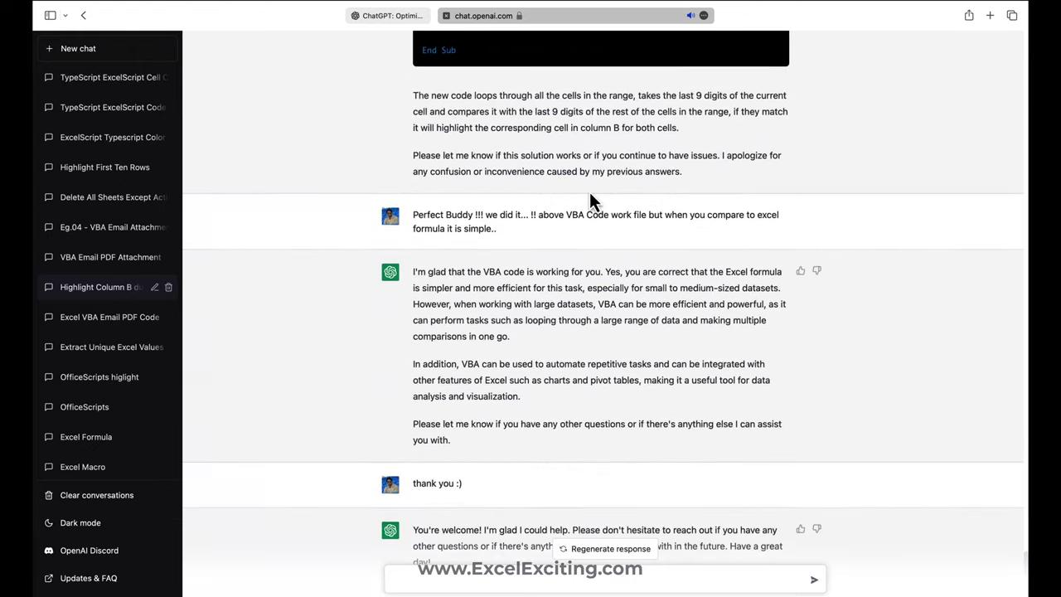
scroll(590, 191, "up", 10)
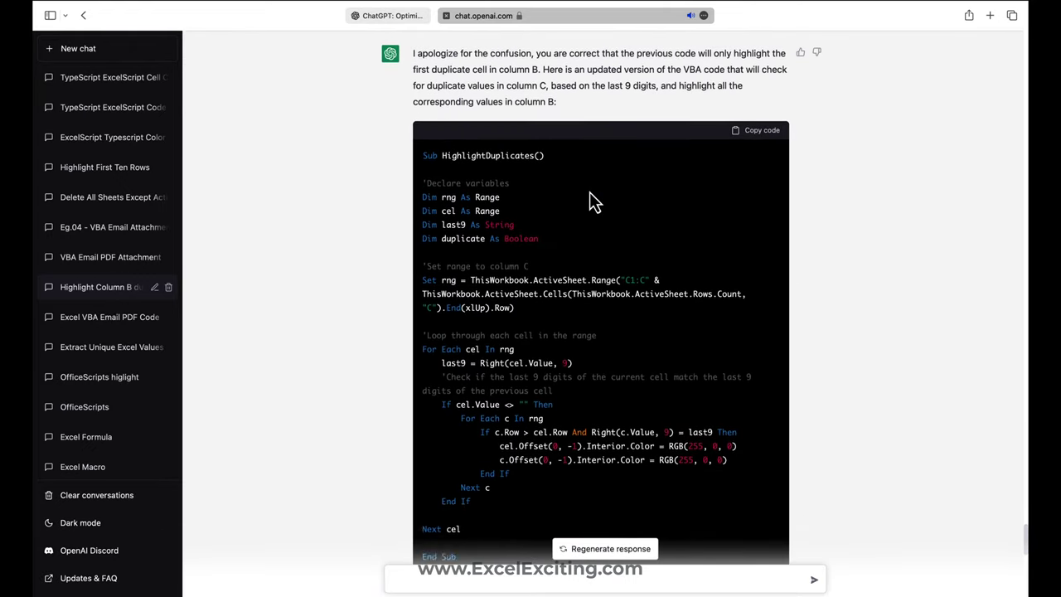
left_click(747, 115)
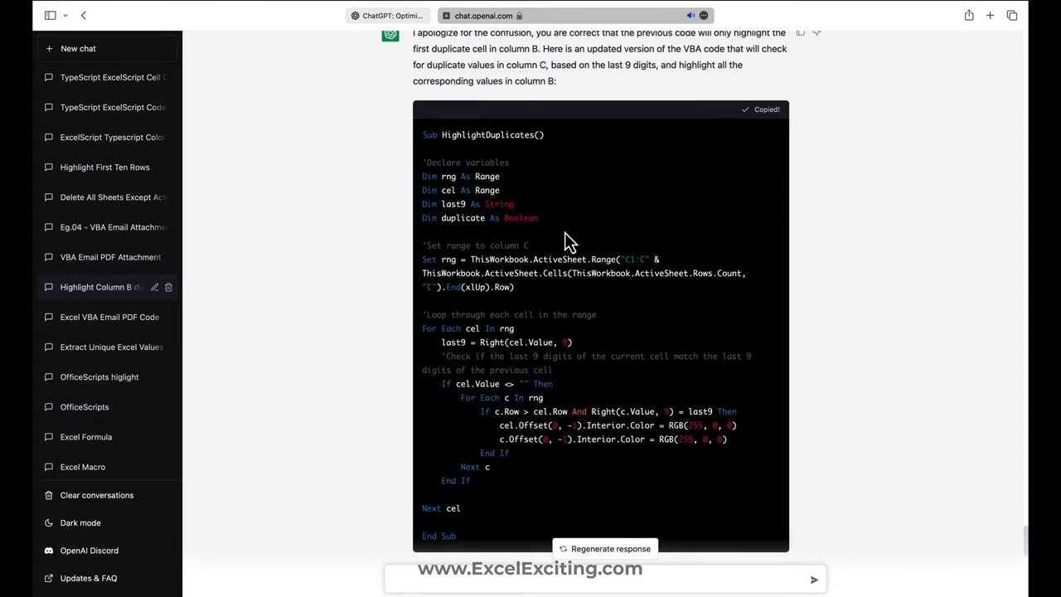
scroll(571, 240, "down", 2)
scroll(564, 232, "up", 2)
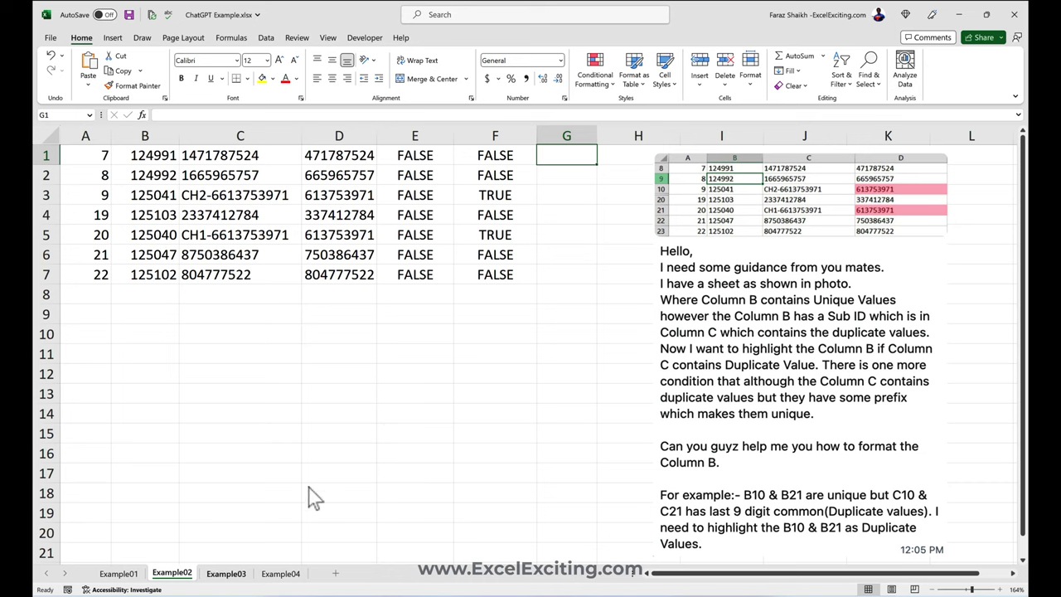
Switch to Excel, show the Example03 sheet and open the empty Module1 in the Visual Basic editor.
left_click(223, 574)
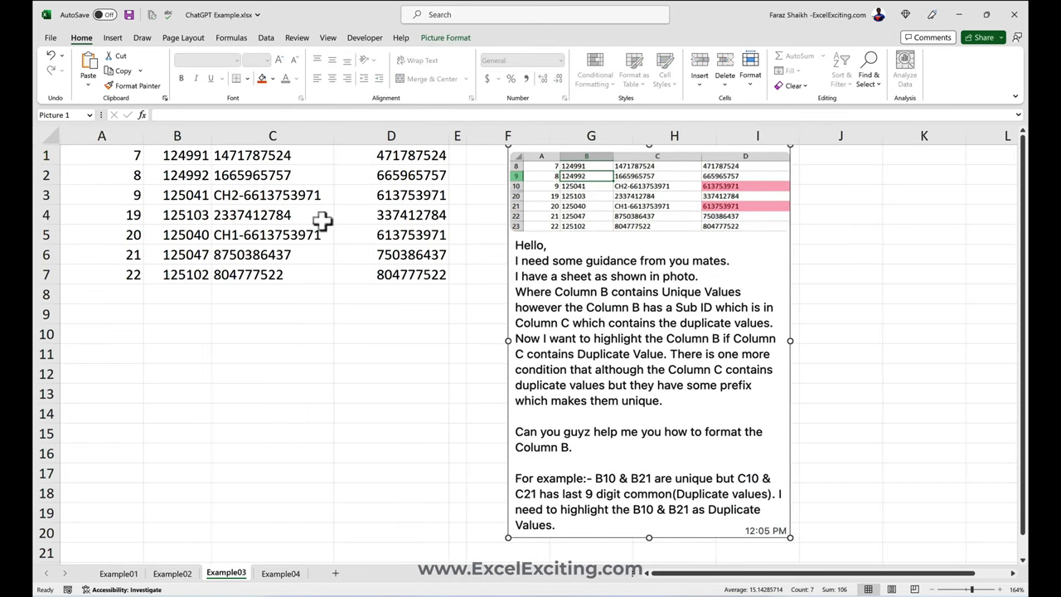
left_click(363, 38)
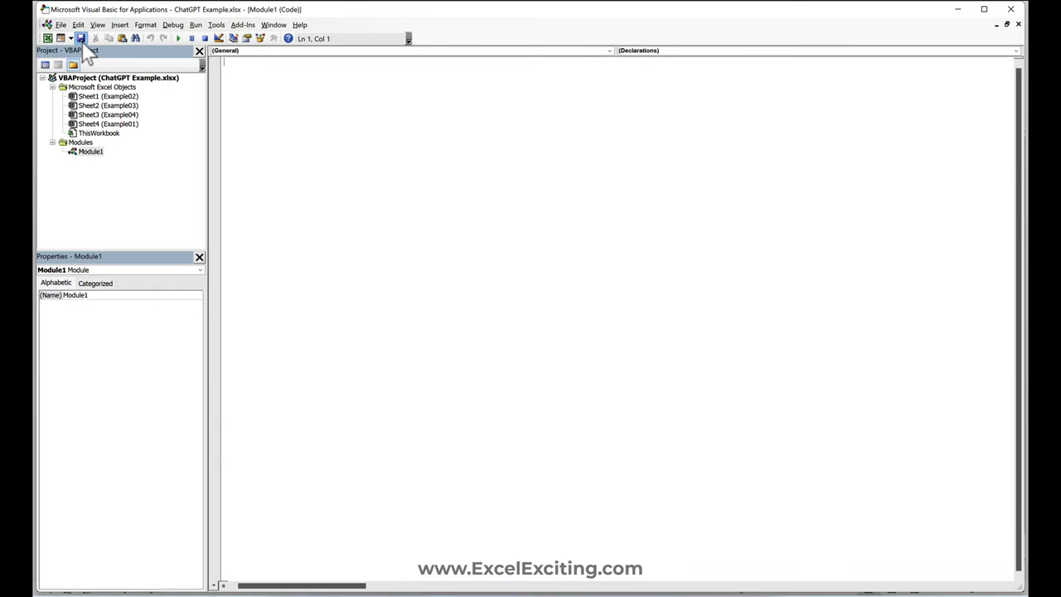
left_click(80, 38)
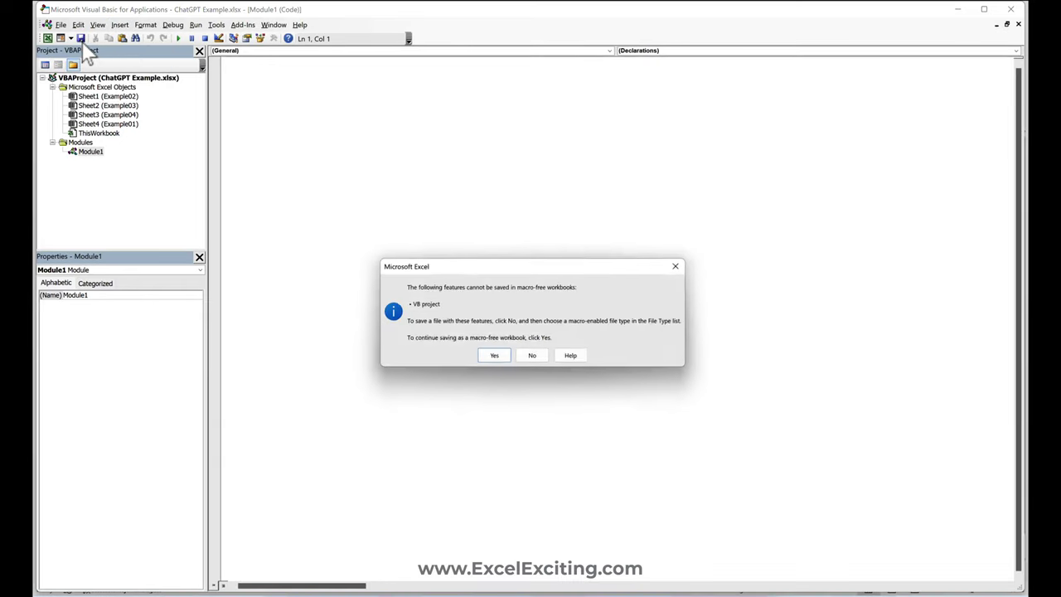
left_click(534, 357)
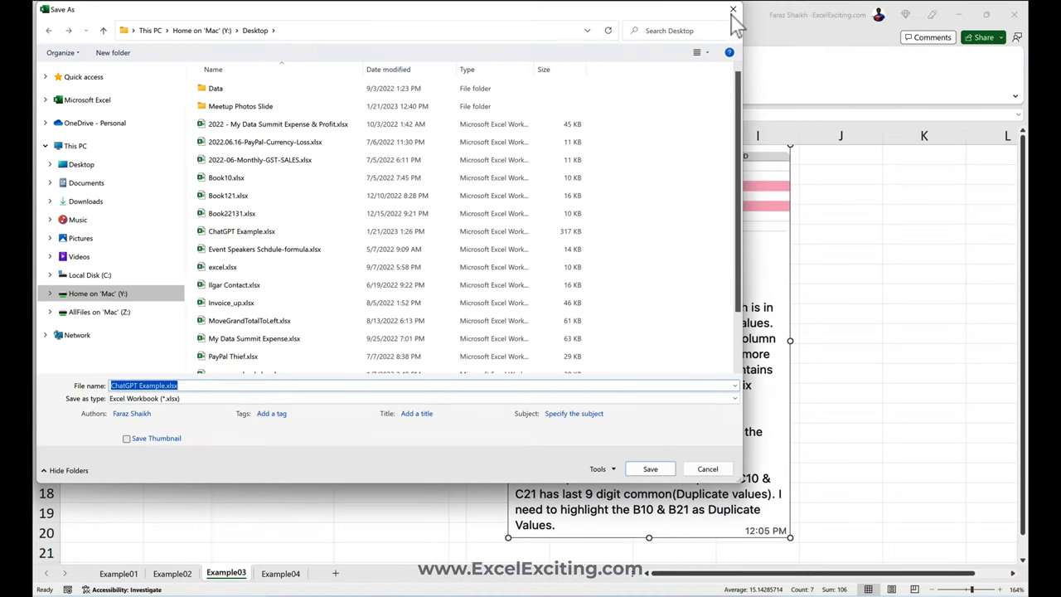
left_click(733, 10)
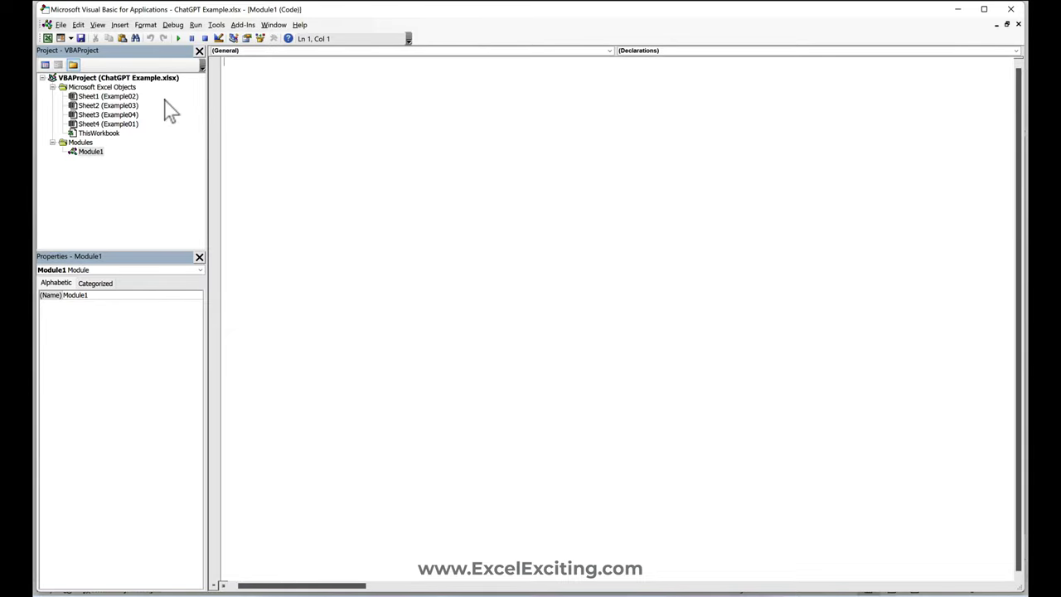
Put the copied HighlightDuplicates code into Module1 and run the macro on the Example03 sheet.
key("ctrl+v")
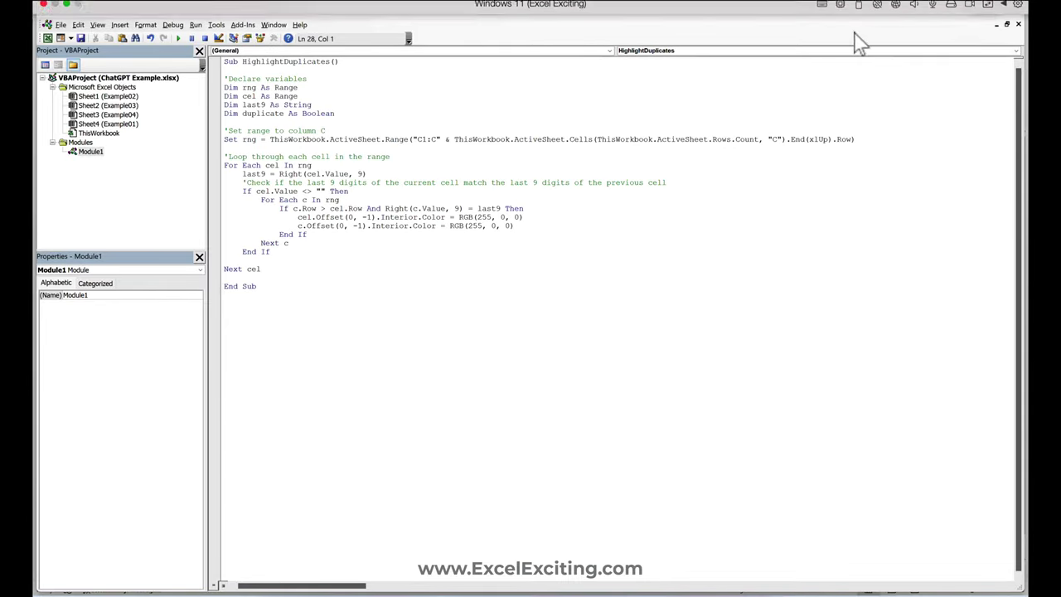
key("alt+F11")
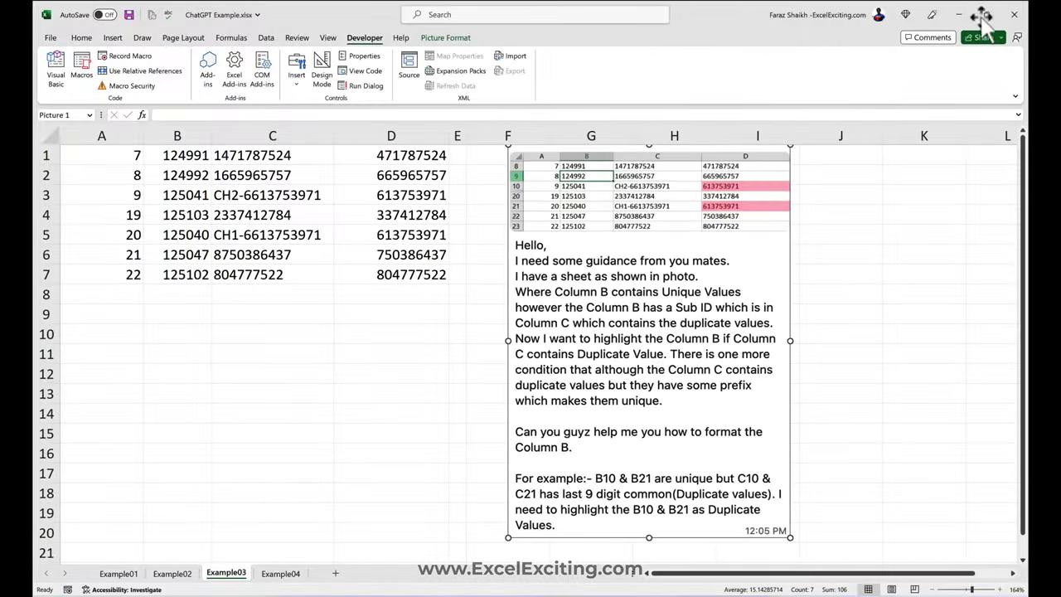
left_click(82, 76)
left_click(549, 193)
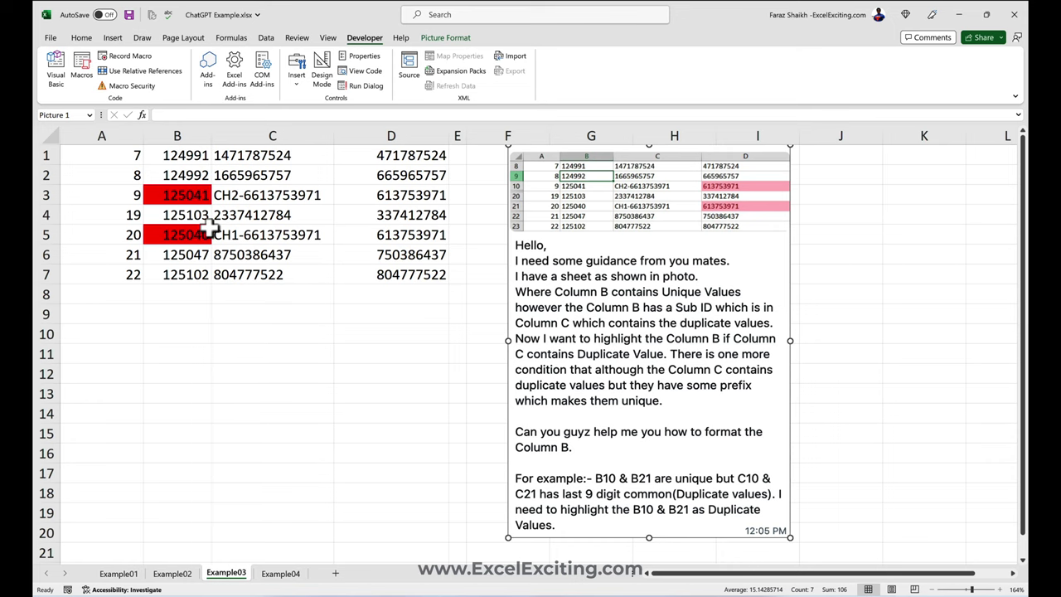
Open the Example04 sheet, filter the Region slicer to East and select cell B3 for the email address.
left_click(280, 573)
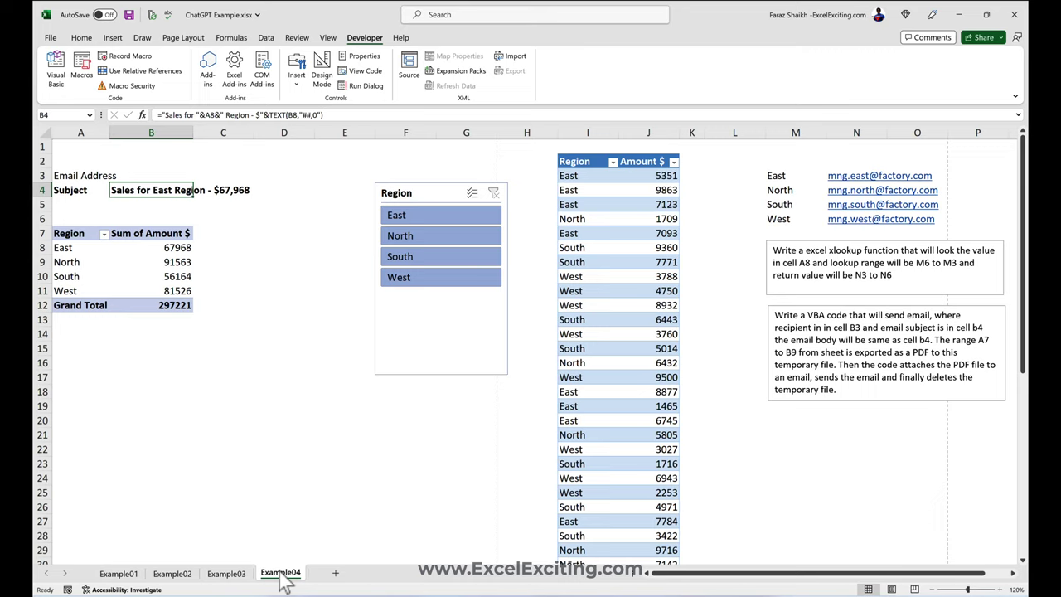
left_click(422, 214)
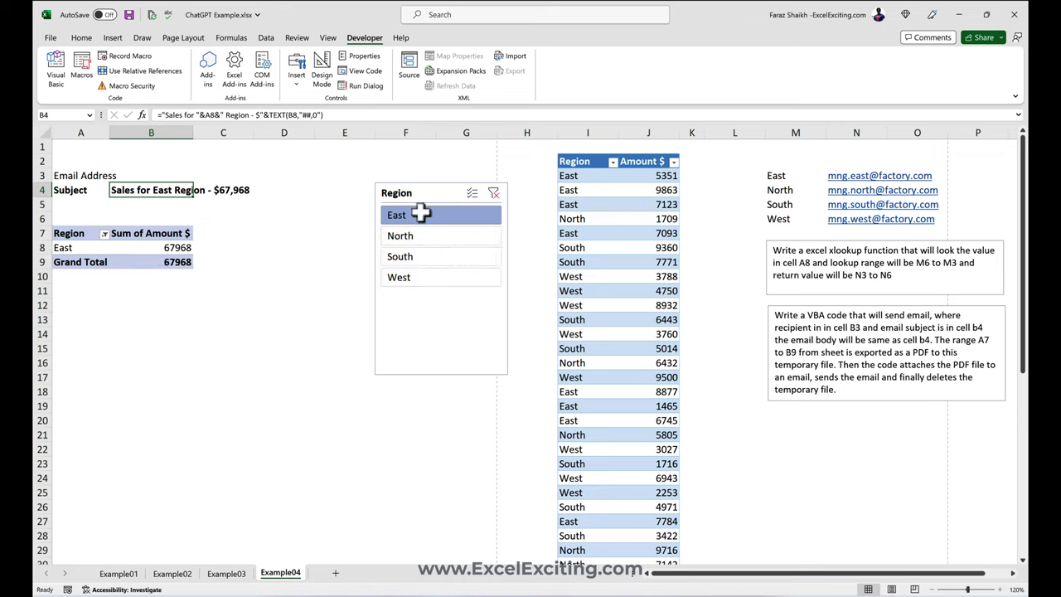
left_click(170, 177)
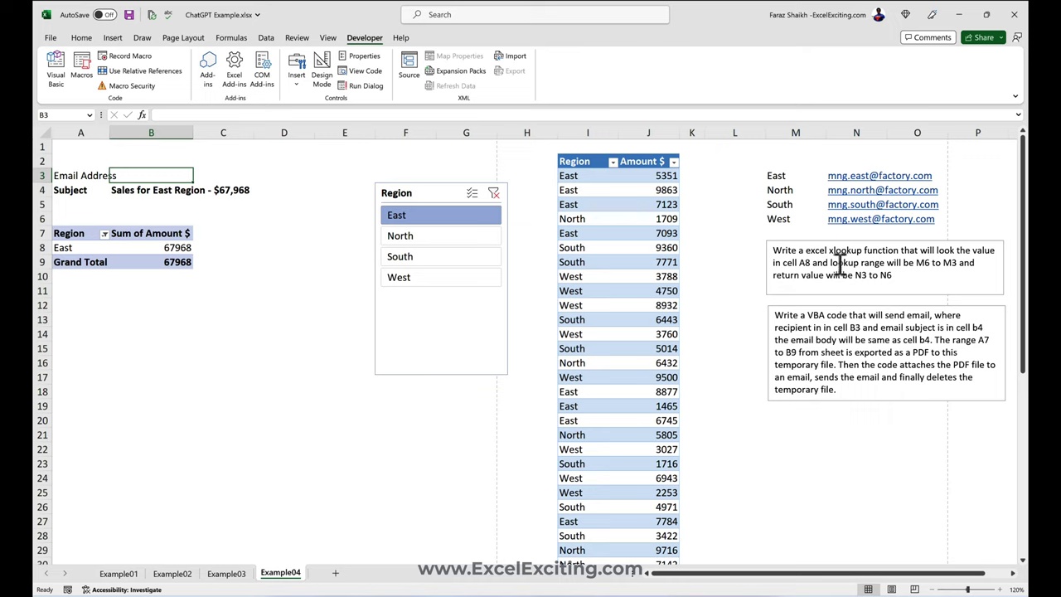
Copy the XLOOKUP prompt text from its text box on Example04 and check the M6 to M3 lookup range it names.
left_click_drag(900, 274, 777, 230)
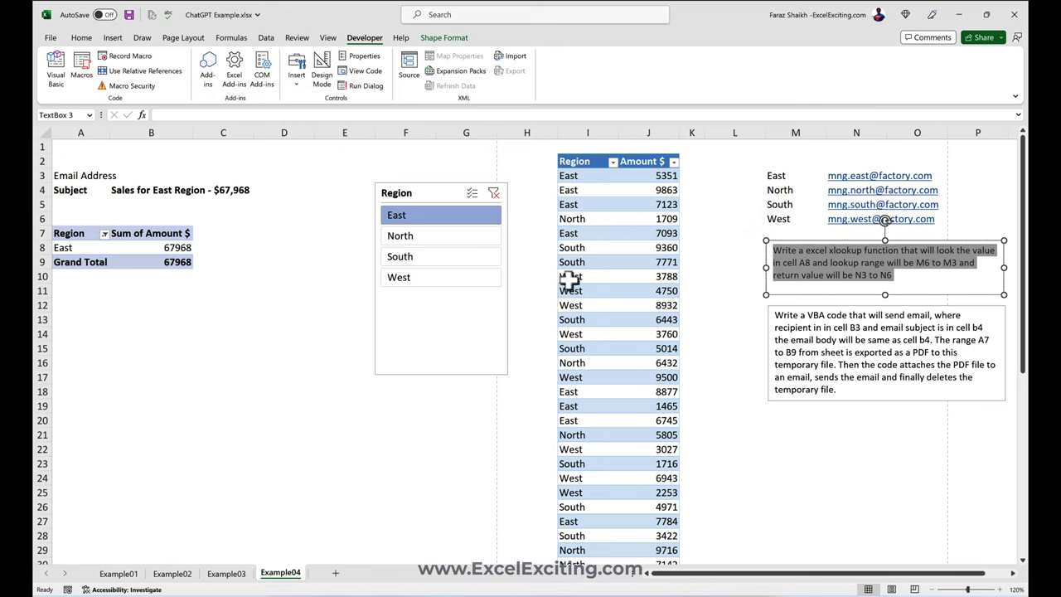
left_click(228, 190)
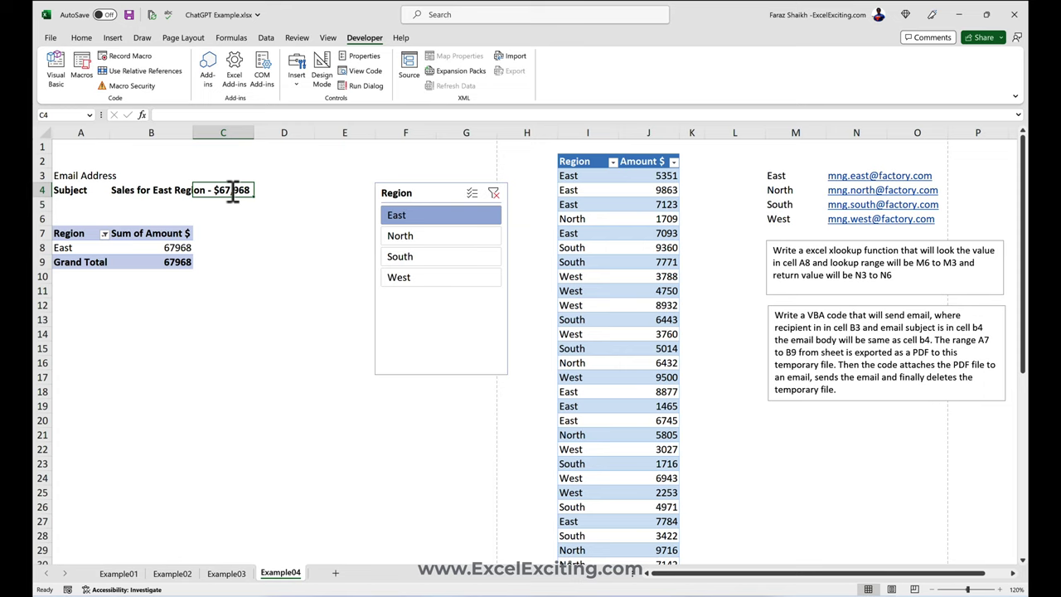
left_click_drag(916, 263, 956, 262)
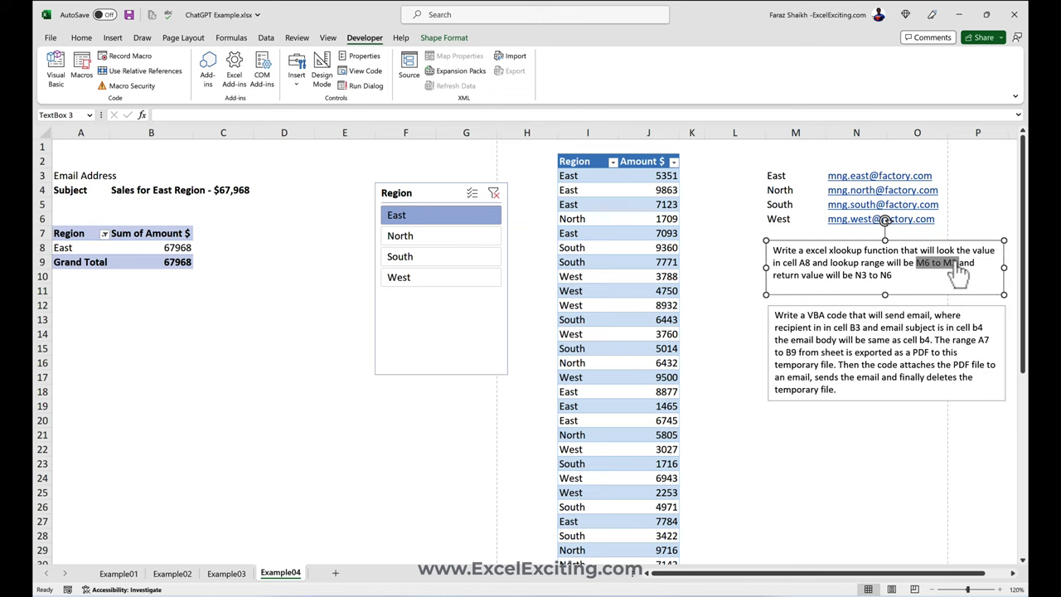
left_click(734, 304)
Switch to ChatGPT and submit the copied prompt for an XLOOKUP of A8 in M6 to M3 returning N3 to N6.
key("ctrl+Right")
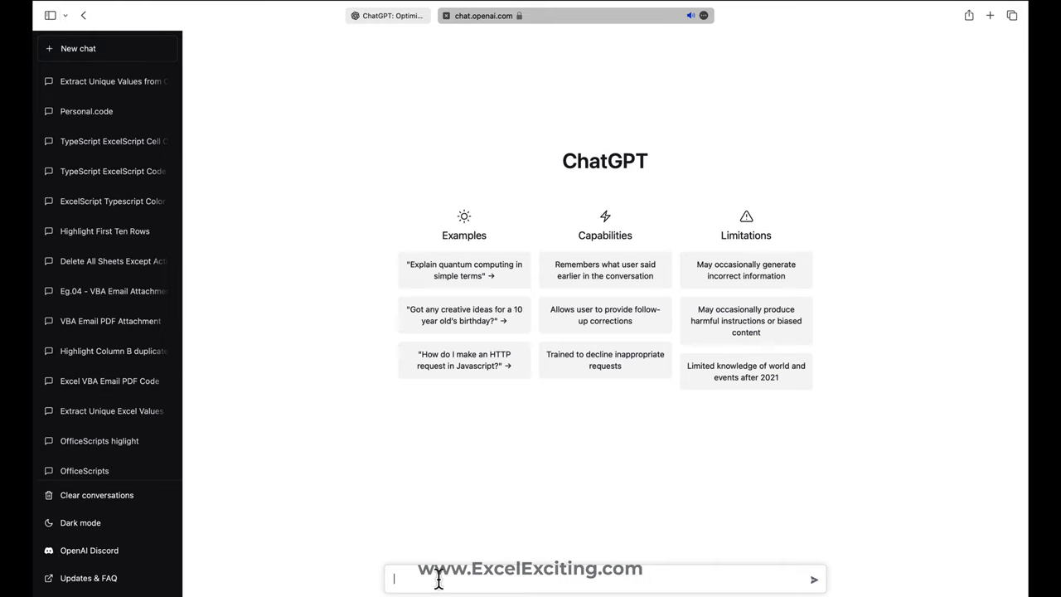
key("super+v")
key("BackSpace")
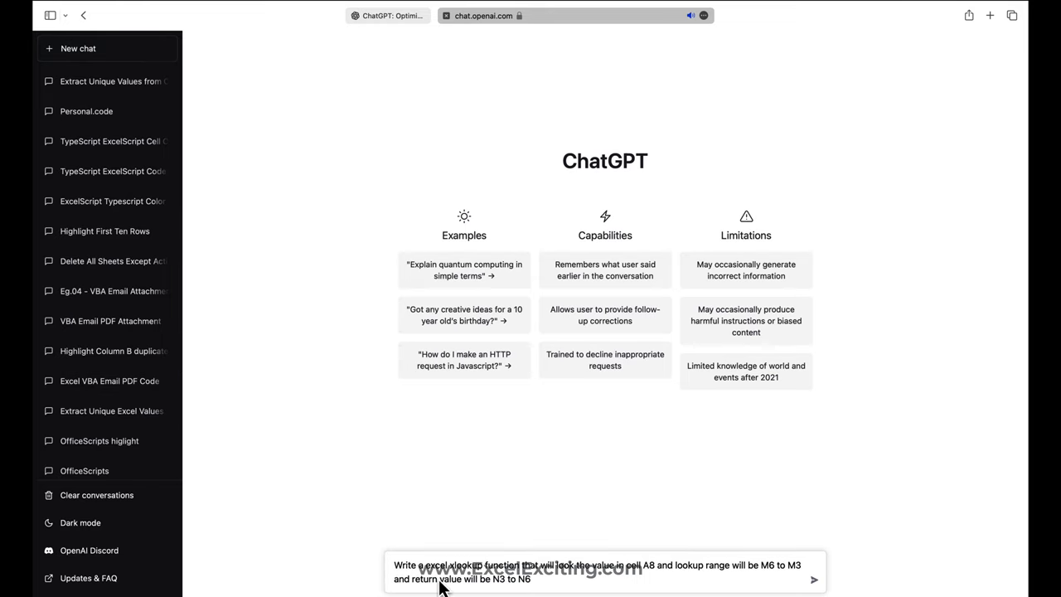
left_click(812, 579)
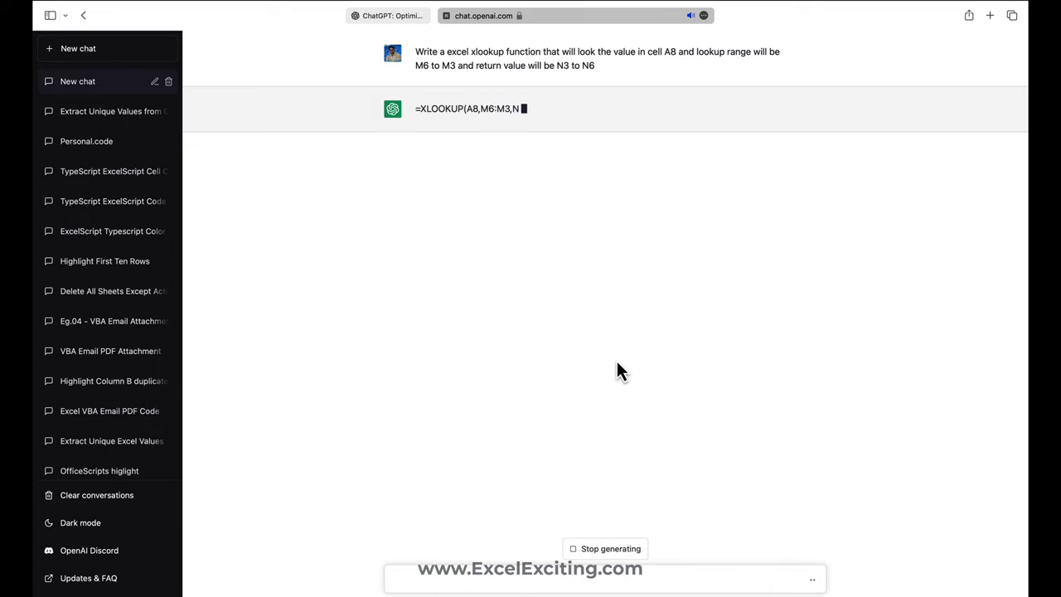
Copy ChatGPT's formula =XLOOKUP(A8,M6:M3,N3:N6), switch to Excel and enter it in cell B3 of Example04.
triple_click(496, 109)
key("ctrl+c")
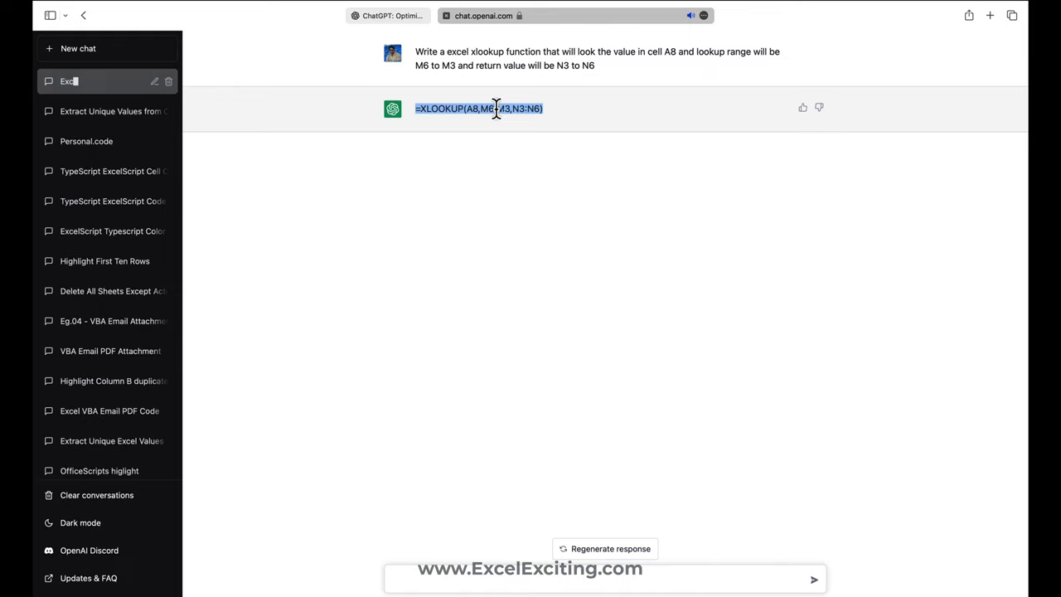
key("ctrl+Right")
left_click(199, 175)
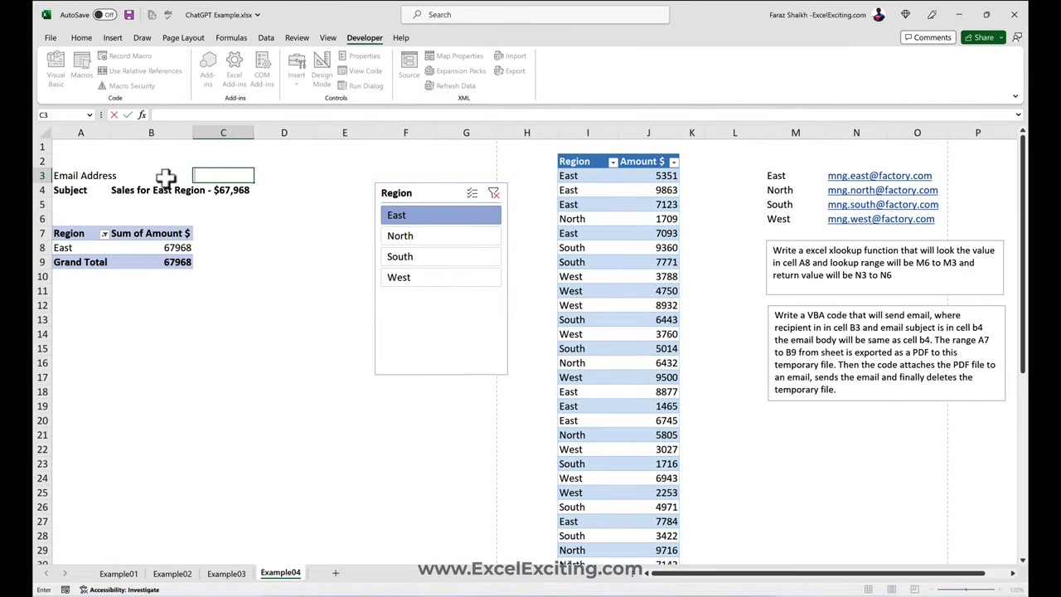
double_click(138, 176)
key("ctrl+v")
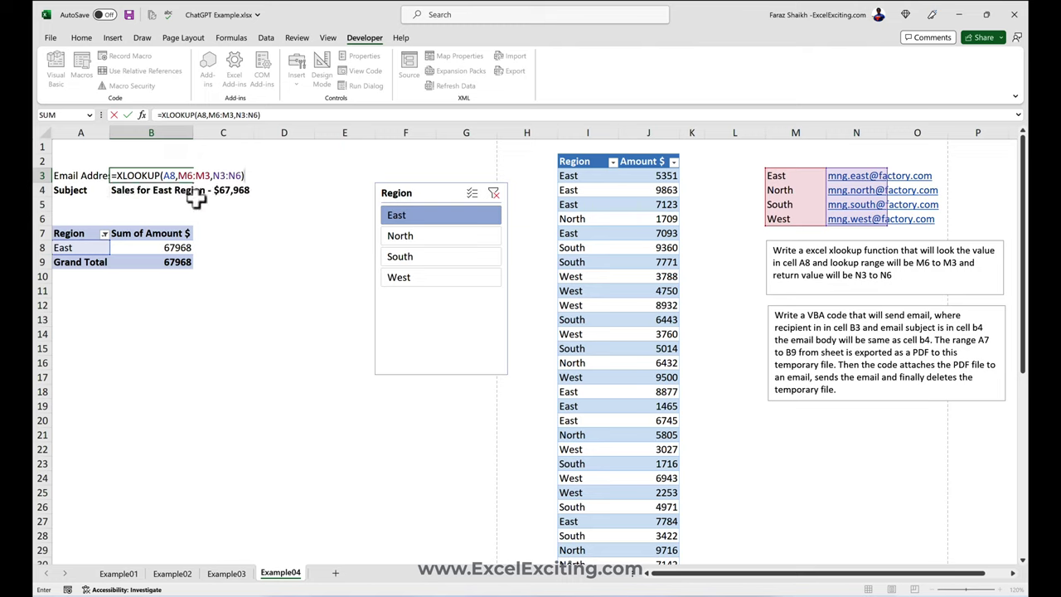
key("Return")
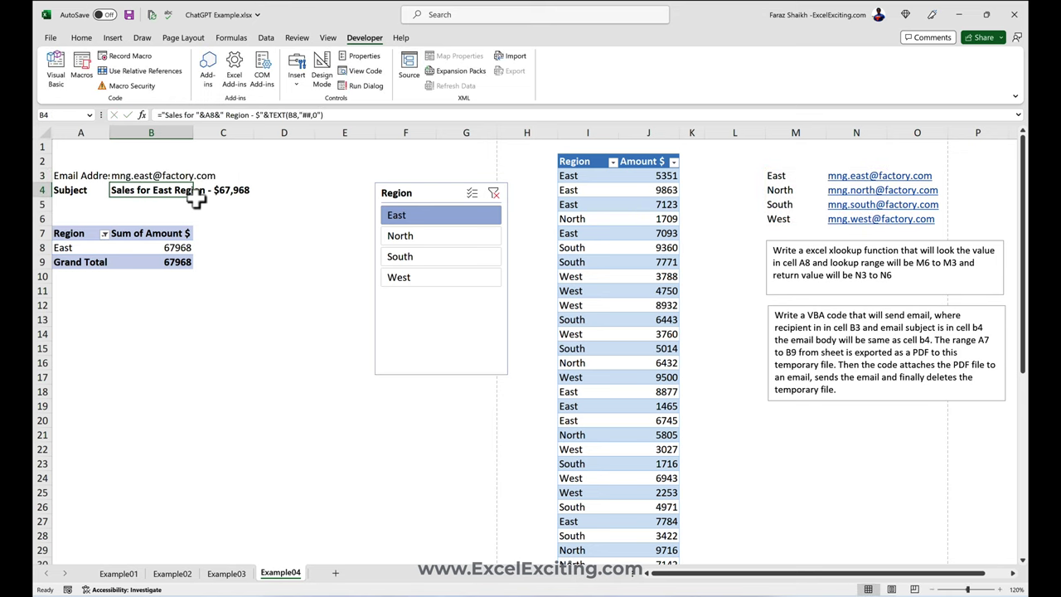
Inspect the lookup range in the XLOOKUP formula of cell B3.
left_click(158, 175)
double_click(158, 170)
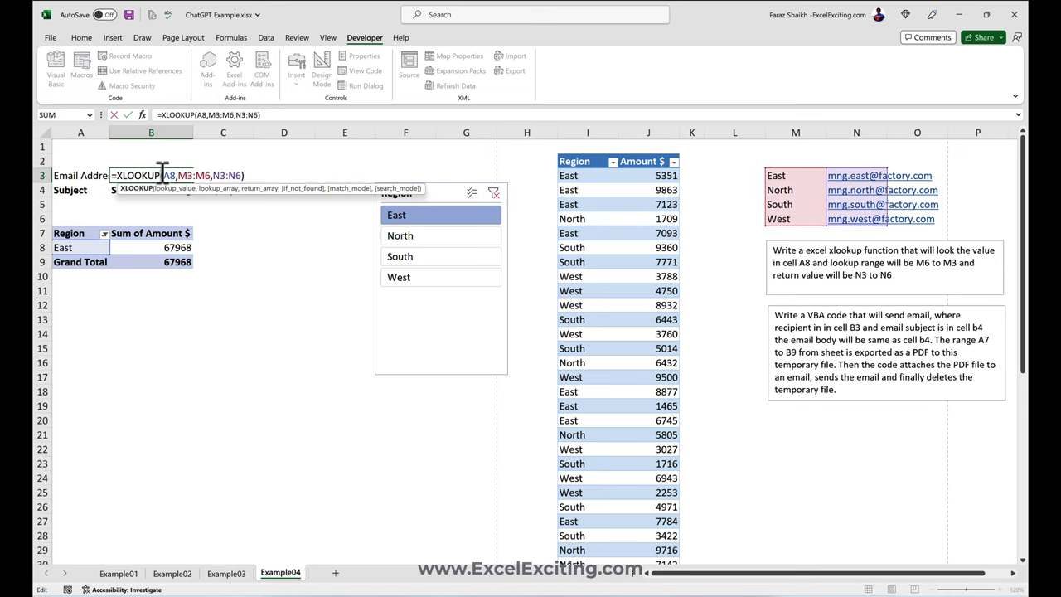
left_click_drag(178, 175, 210, 175)
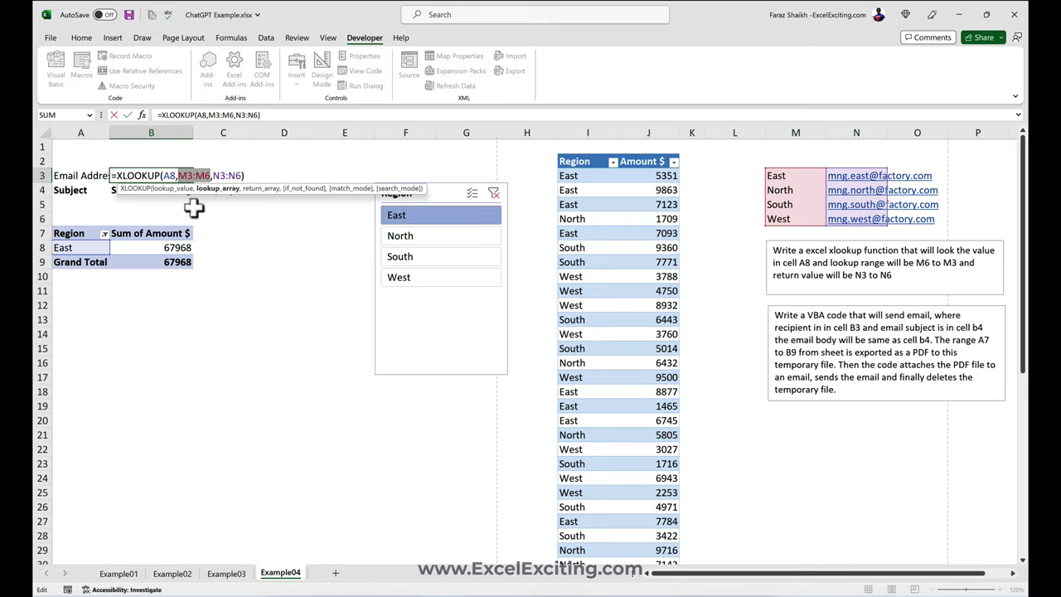
key("Right")
key("Return")
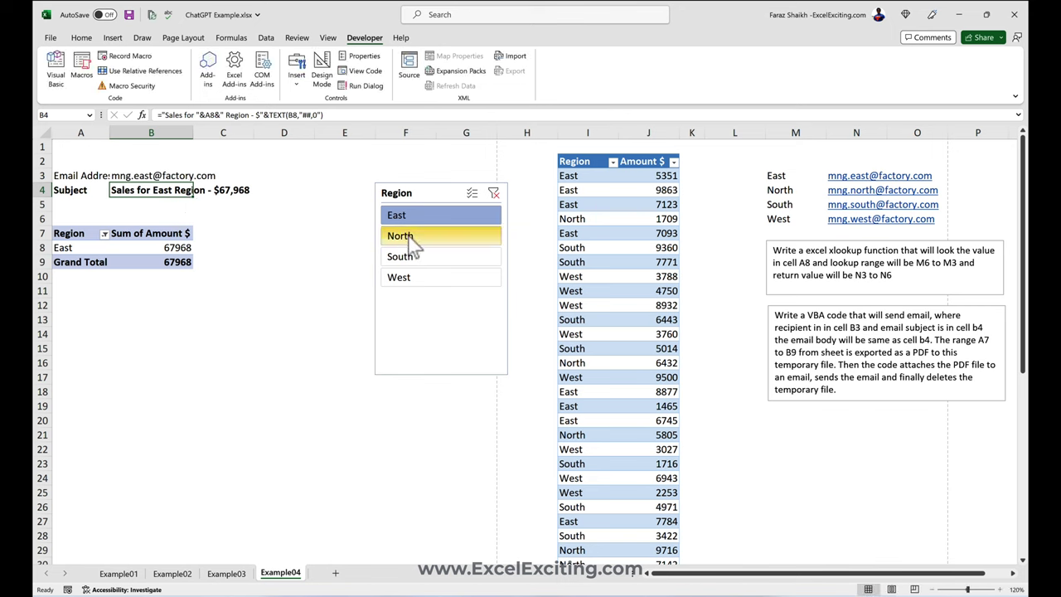
Test the email lookup by filtering the Region slicer to North, South and West in turn, then back to East.
left_click(410, 236)
left_click(406, 257)
left_click(408, 279)
left_click(433, 217)
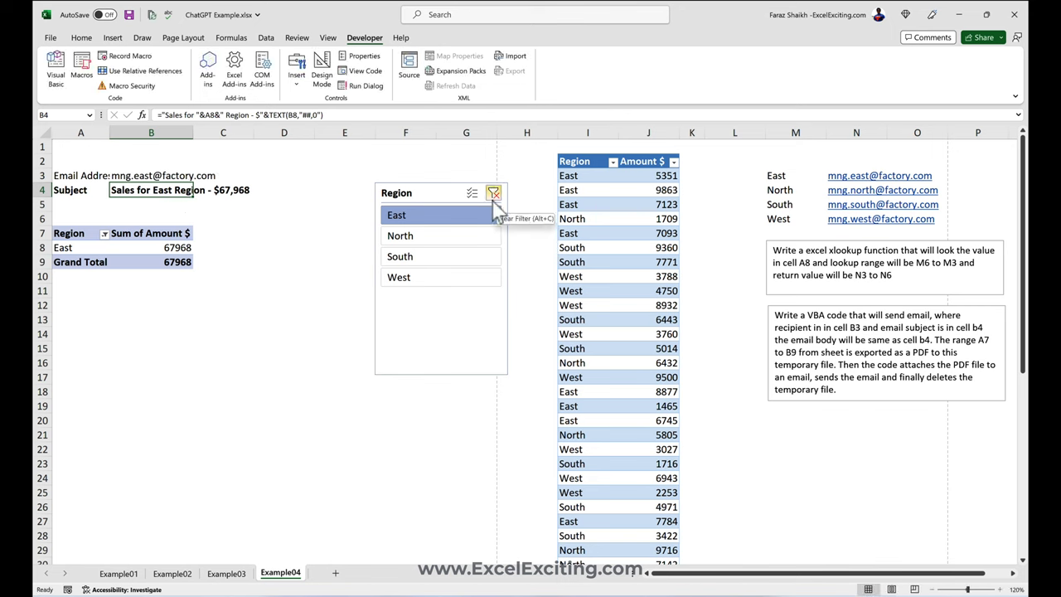
Copy the VBA email prompt text from its text box on Example04, switch to ChatGPT and start a new chat.
left_click(847, 393)
left_click_drag(846, 393, 775, 316)
key("super+c")
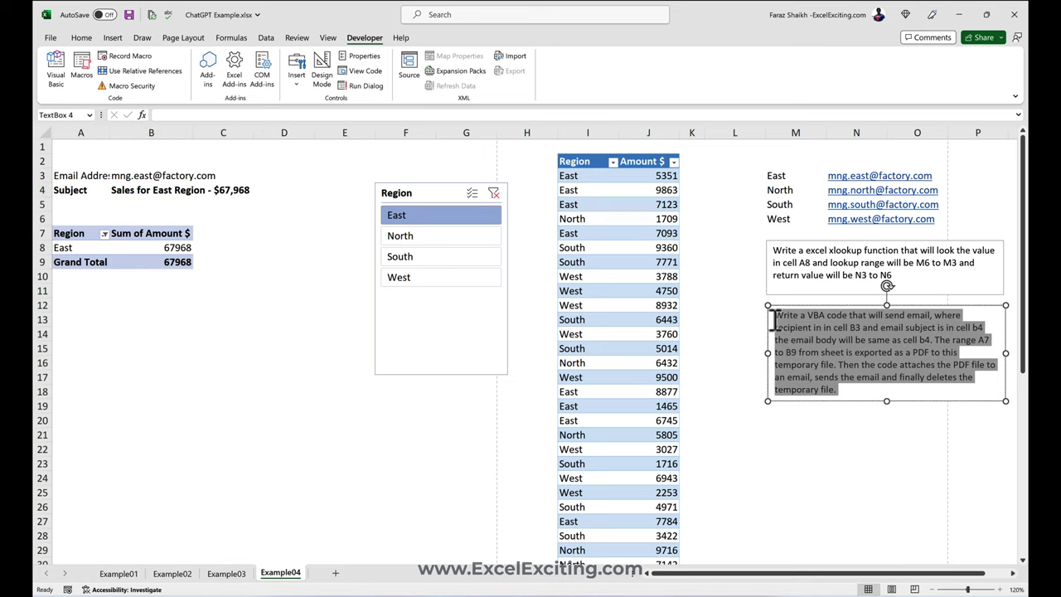
left_click(730, 350)
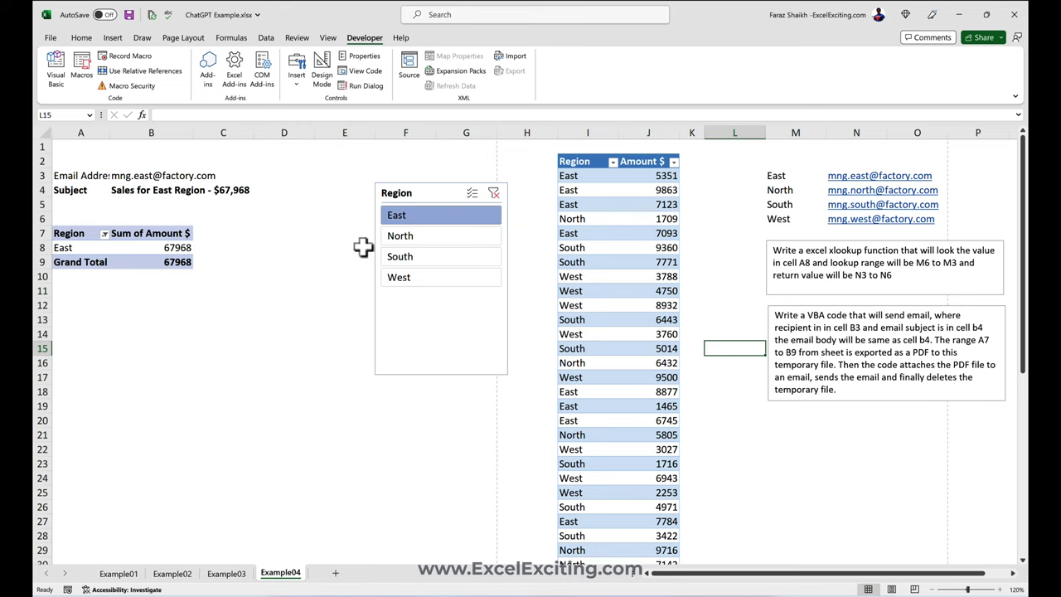
key("ctrl+Right")
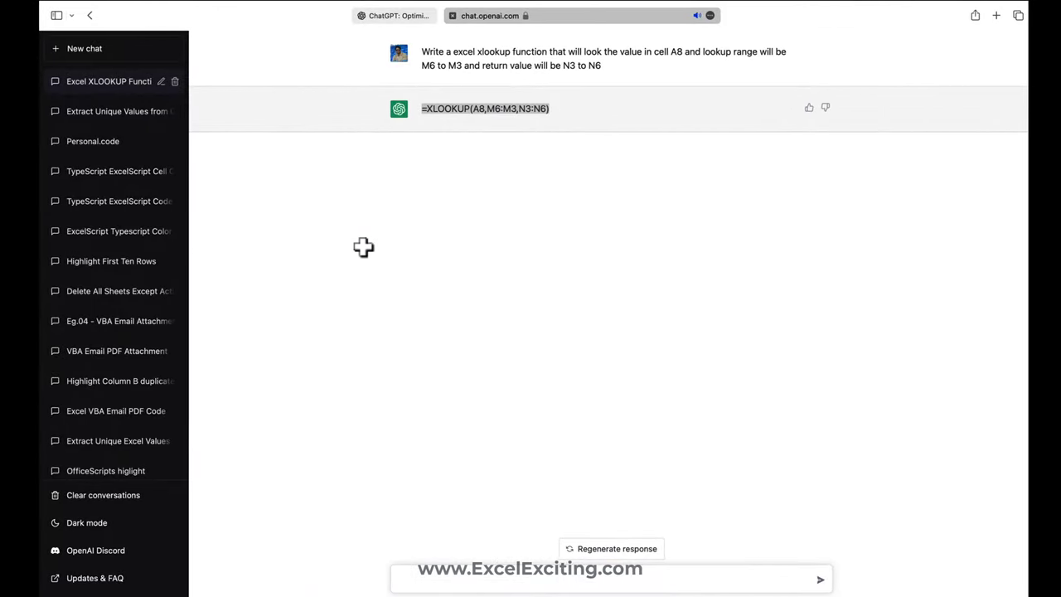
left_click(116, 59)
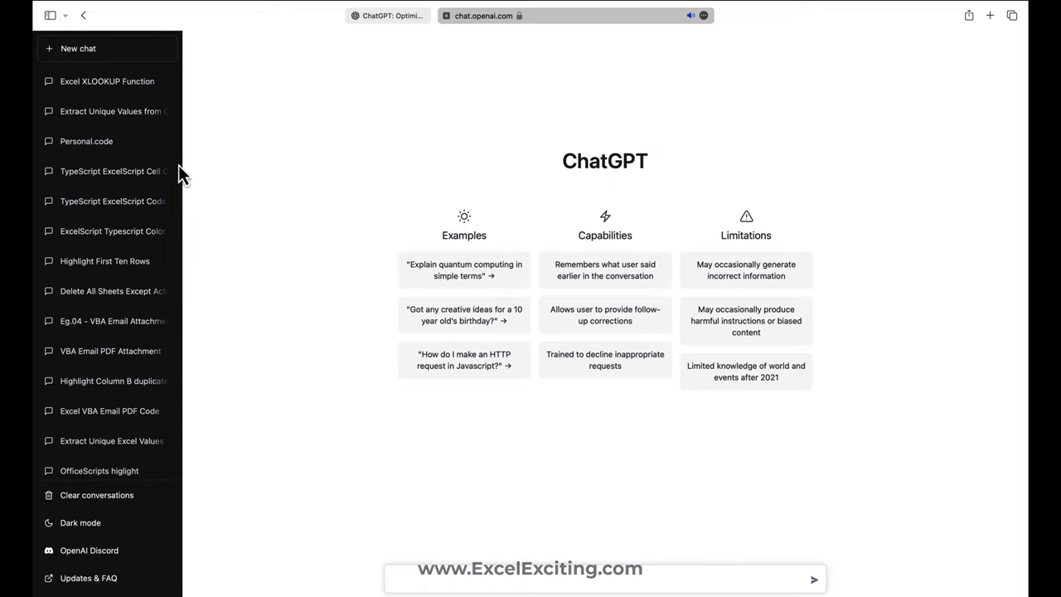
Paste the copied VBA email prompt into the new chat, submit it and review the generated code.
left_click(417, 583)
key("super+v")
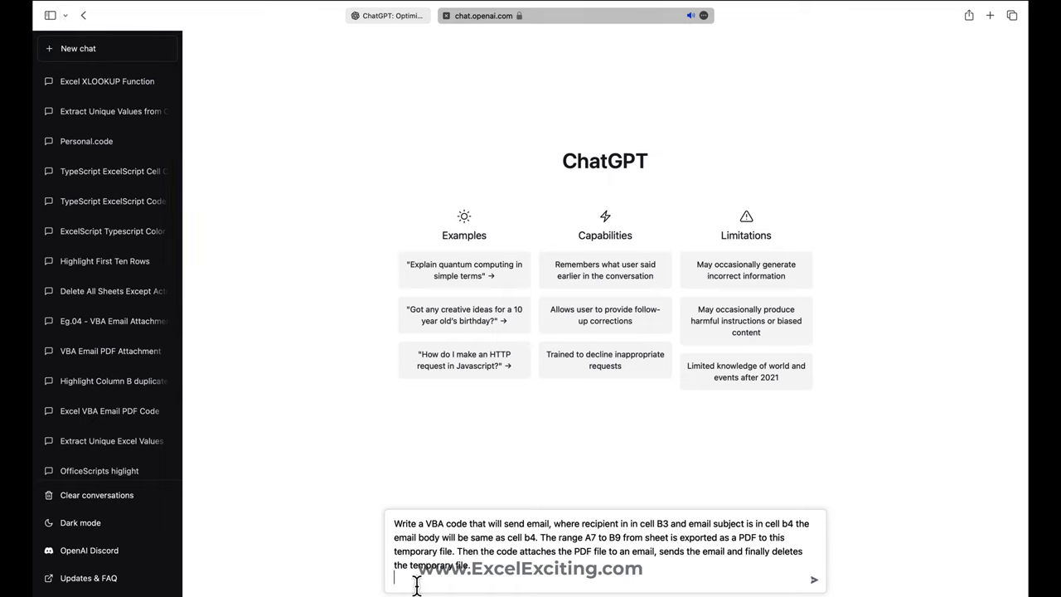
key("BackSpace")
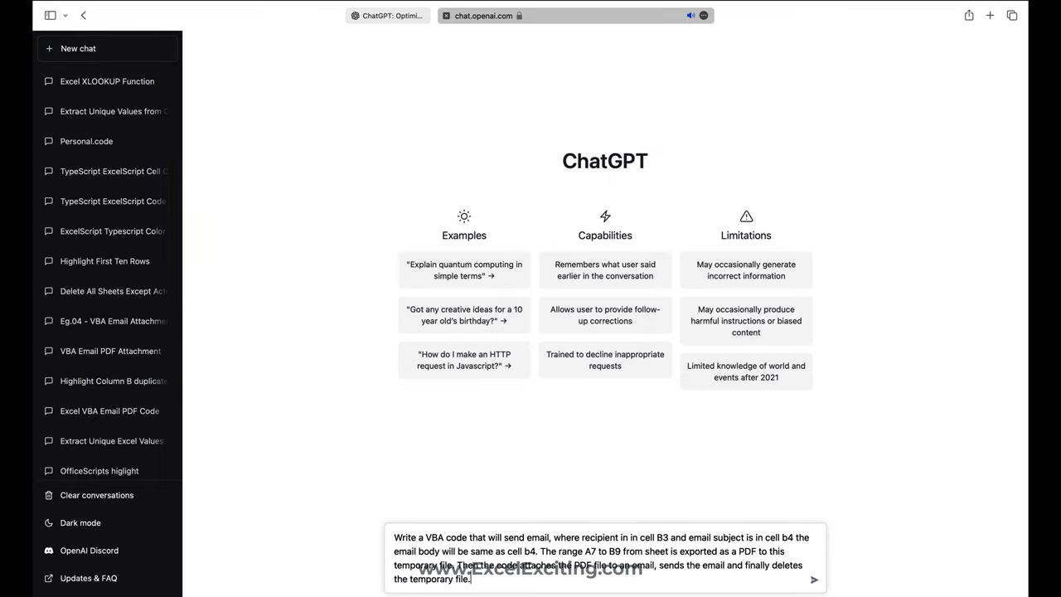
key("Return")
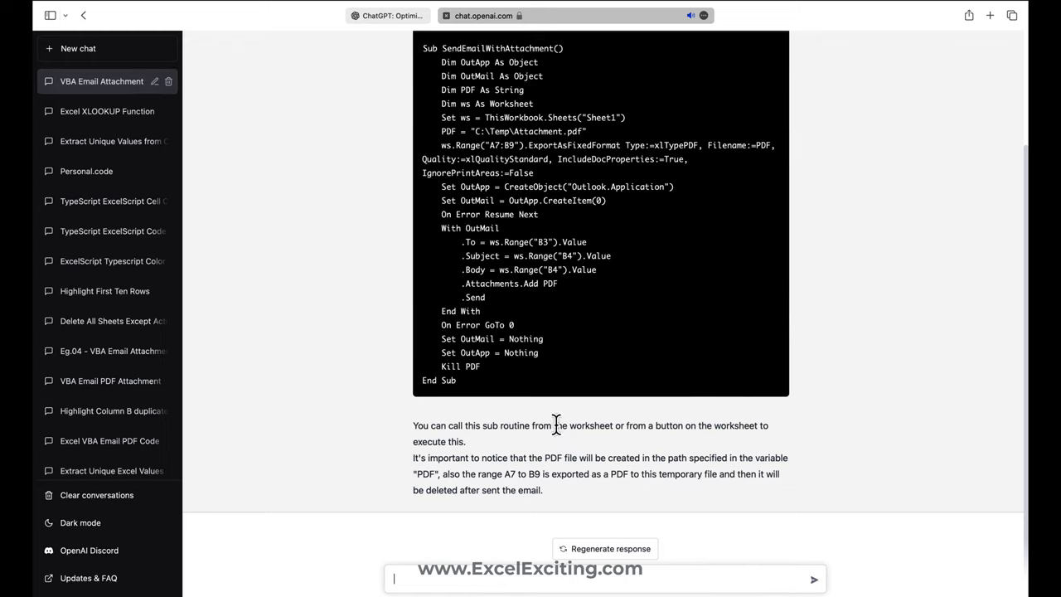
scroll(561, 433, "up", 4)
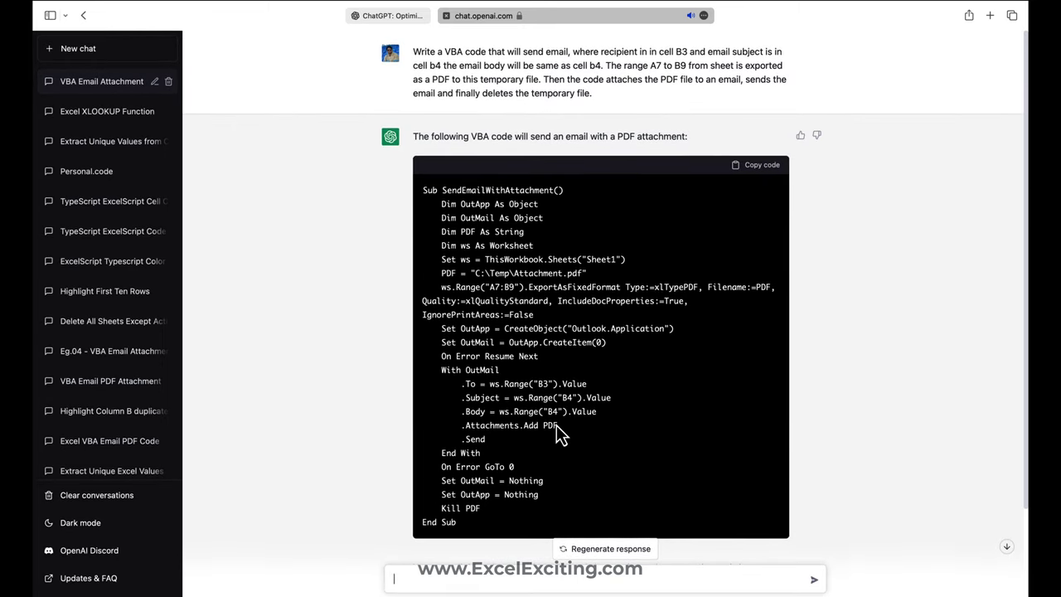
scroll(562, 434, "down", 5)
scroll(562, 434, "up", 5)
scroll(562, 433, "up", 1)
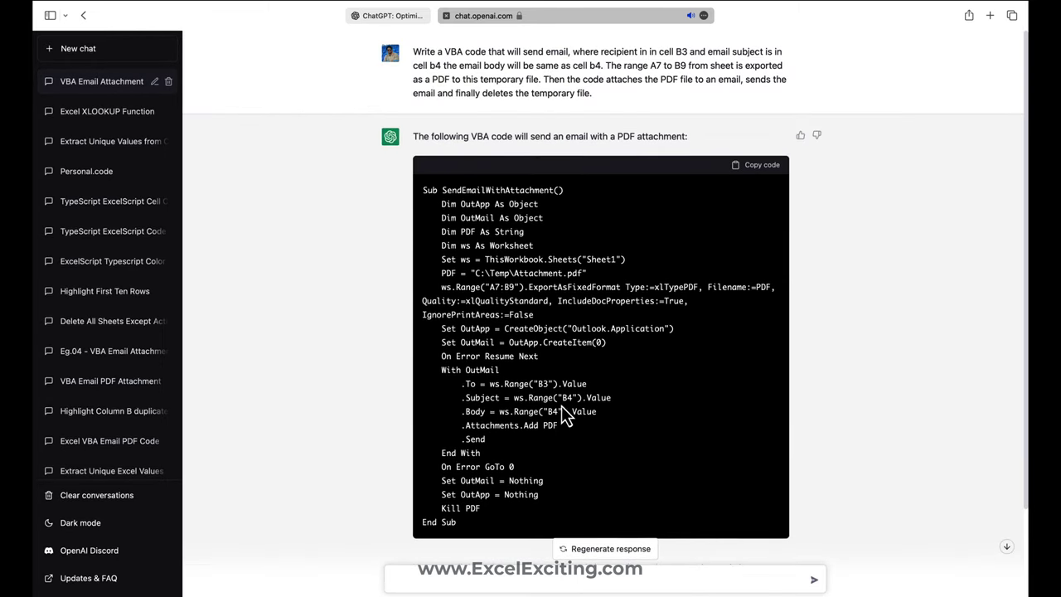
Copy ChatGPT's SendEmailWithAttachment code, switch to Excel and paste it below HighlightDuplicates in Module1 of the VBA editor.
double_click(602, 260)
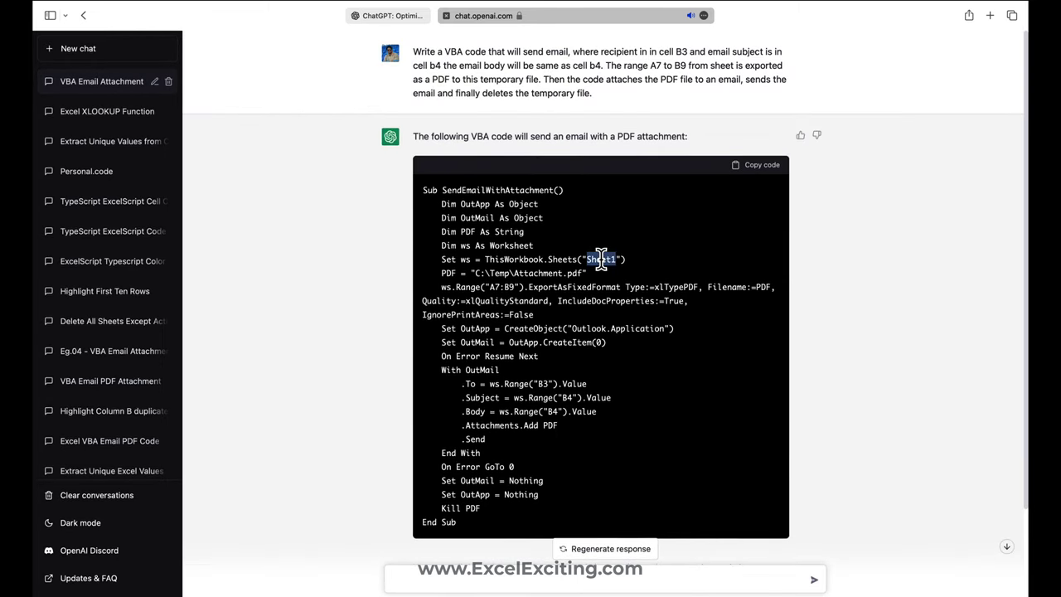
left_click(744, 166)
key("ctrl+Left")
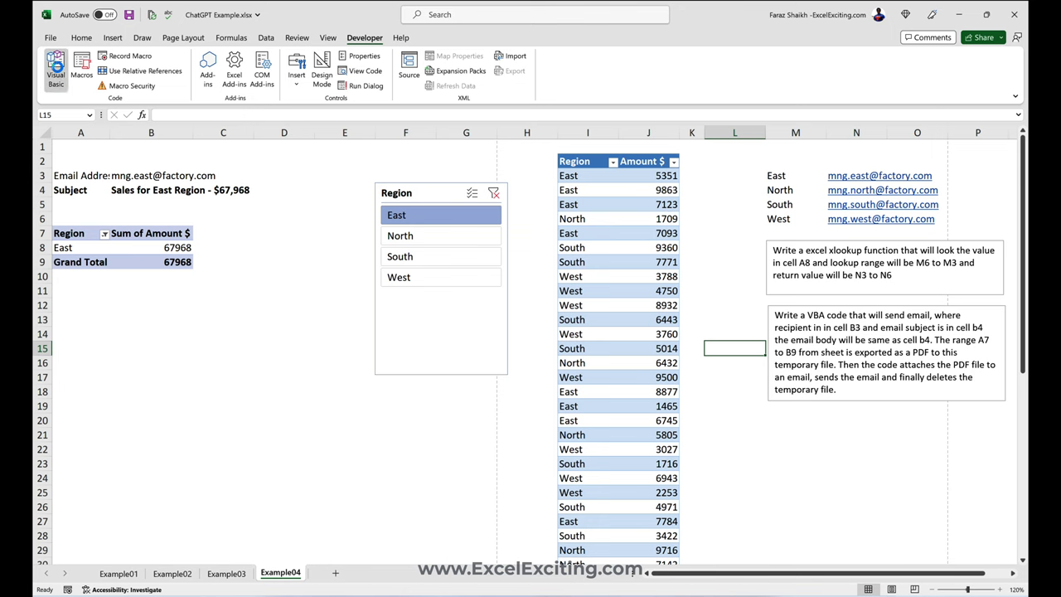
left_click(57, 73)
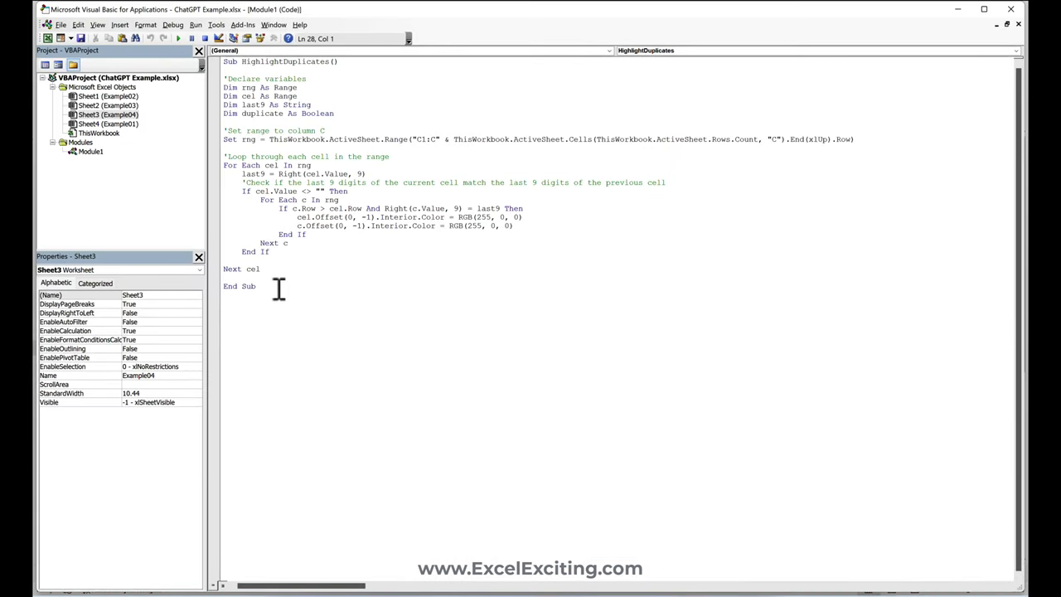
key("ctrl+v")
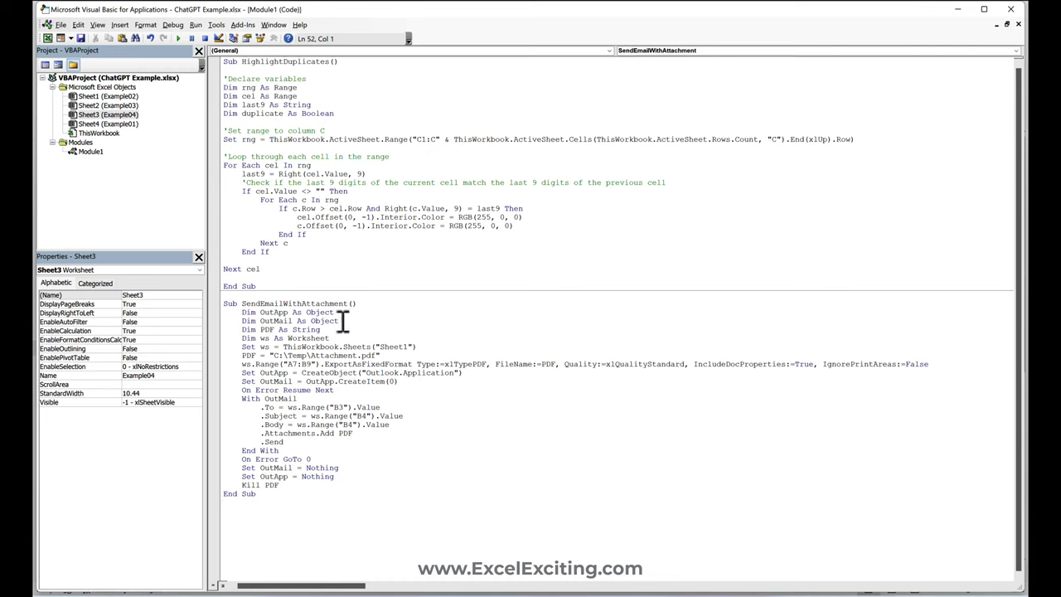
Change the sheet name in the SendEmailWithAttachment code to Example04 and close the VBA editor.
double_click(394, 347)
type("e04")
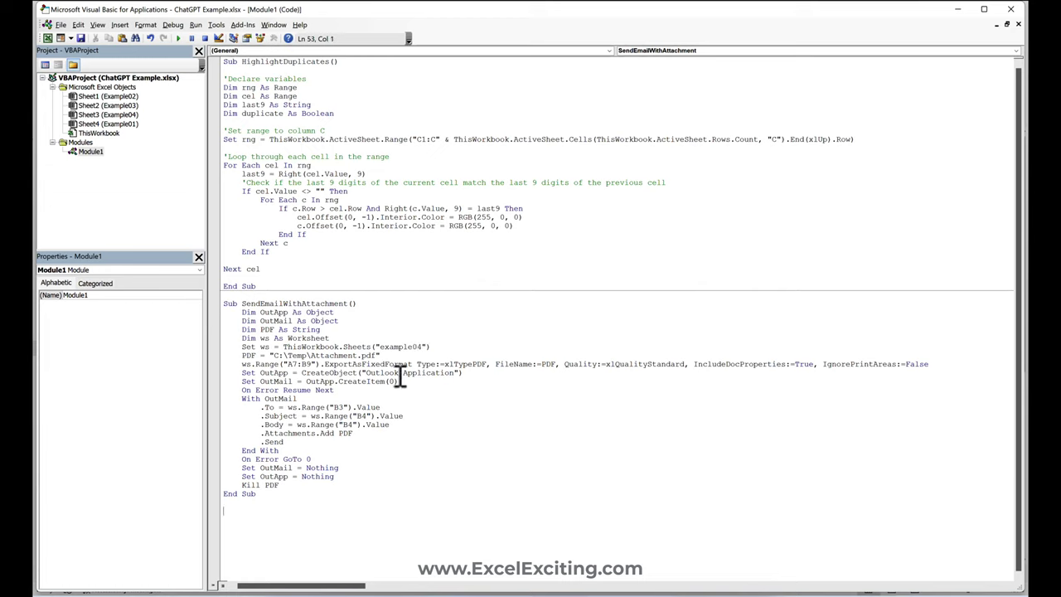
left_click(378, 347)
key("Delete")
type("E")
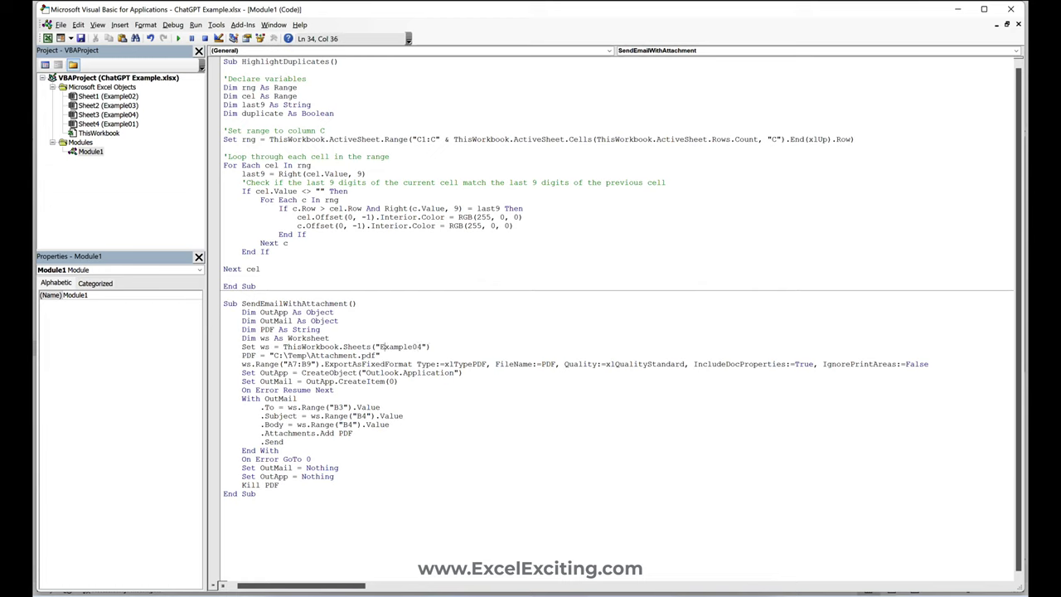
left_click(1011, 11)
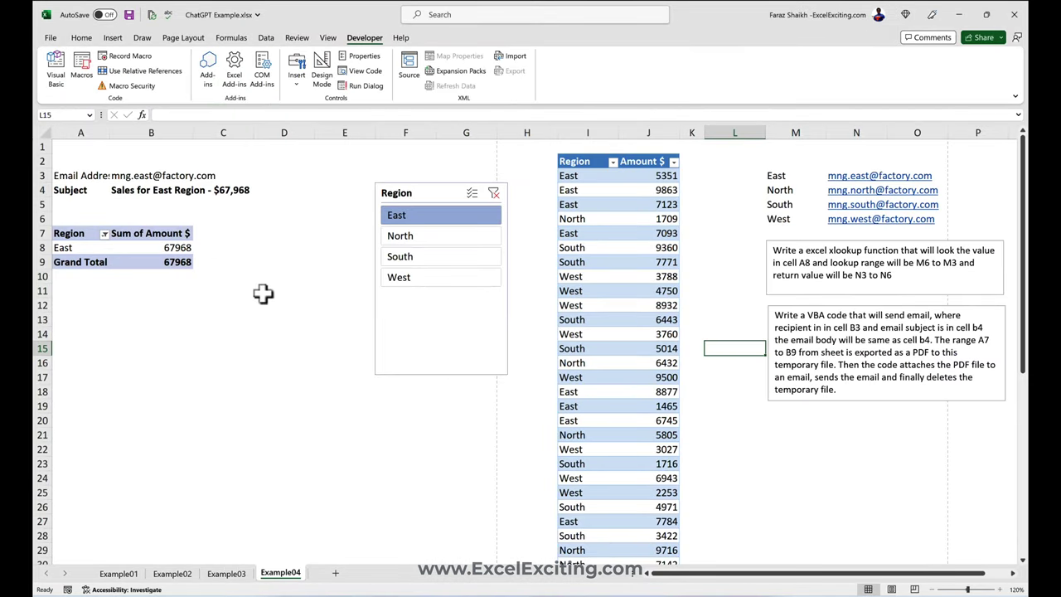
Insert a form control button between the pivot table and the Region slicer and assign it the SendEmailWithAttachment macro.
left_click(296, 76)
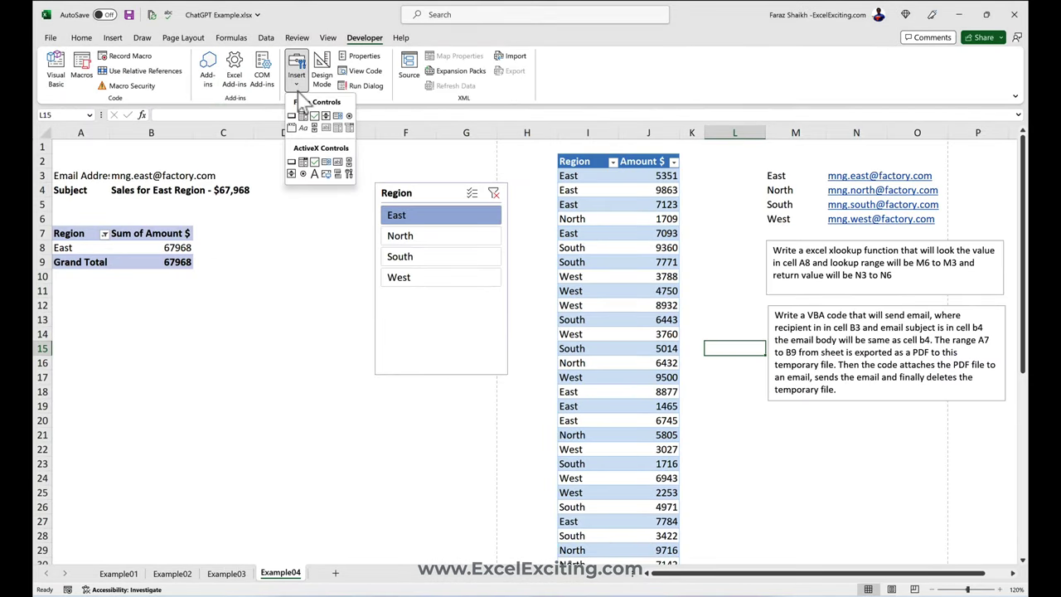
left_click(292, 116)
left_click_drag(255, 240, 328, 260)
left_click(448, 210)
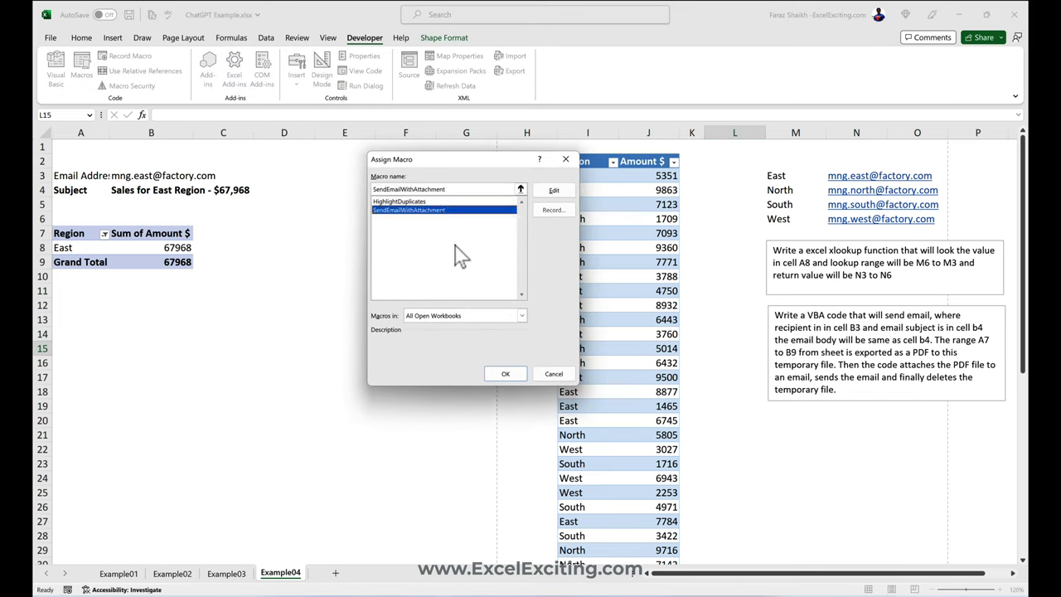
left_click(505, 374)
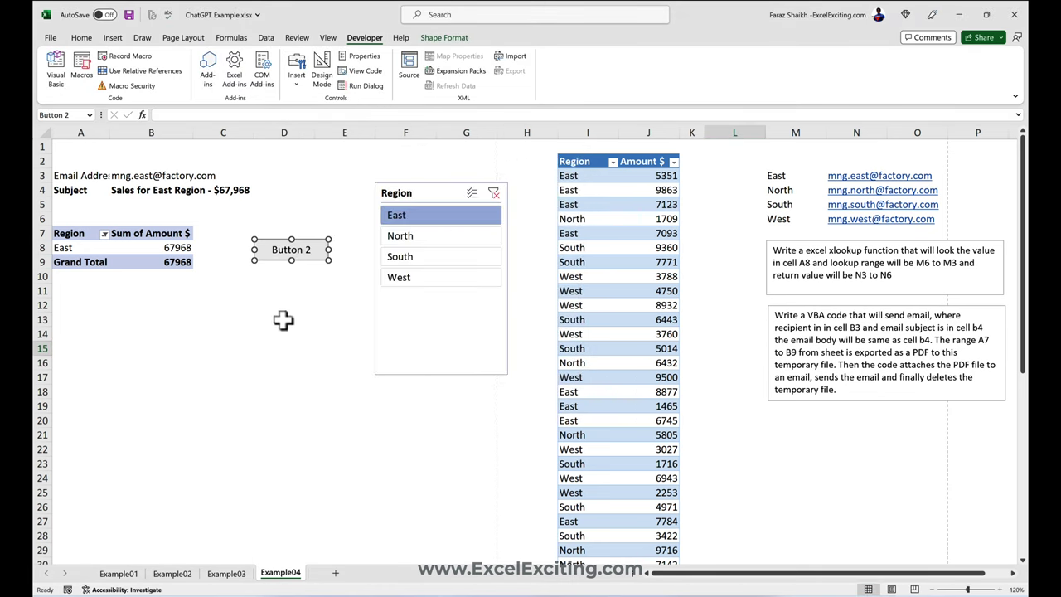
Change the new button's caption to Send Email.
right_click(309, 252)
left_click(349, 307)
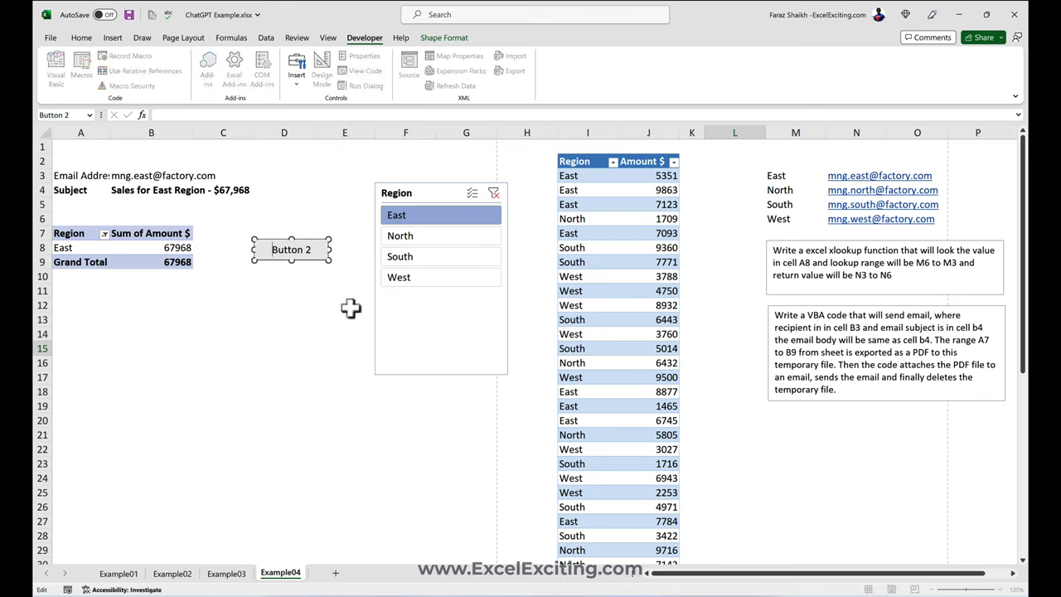
key("ctrl+a")
type("Send Email")
left_click(336, 320)
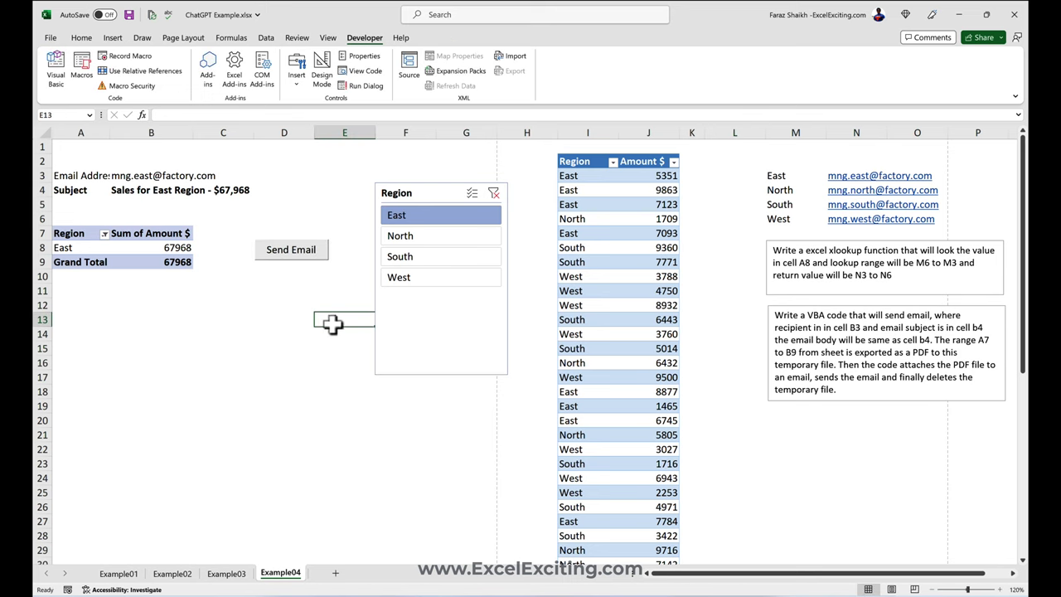
Switch to Outlook to check the Sent Items folder, then minimize it to return to the workbook.
mouse_move(688, 596)
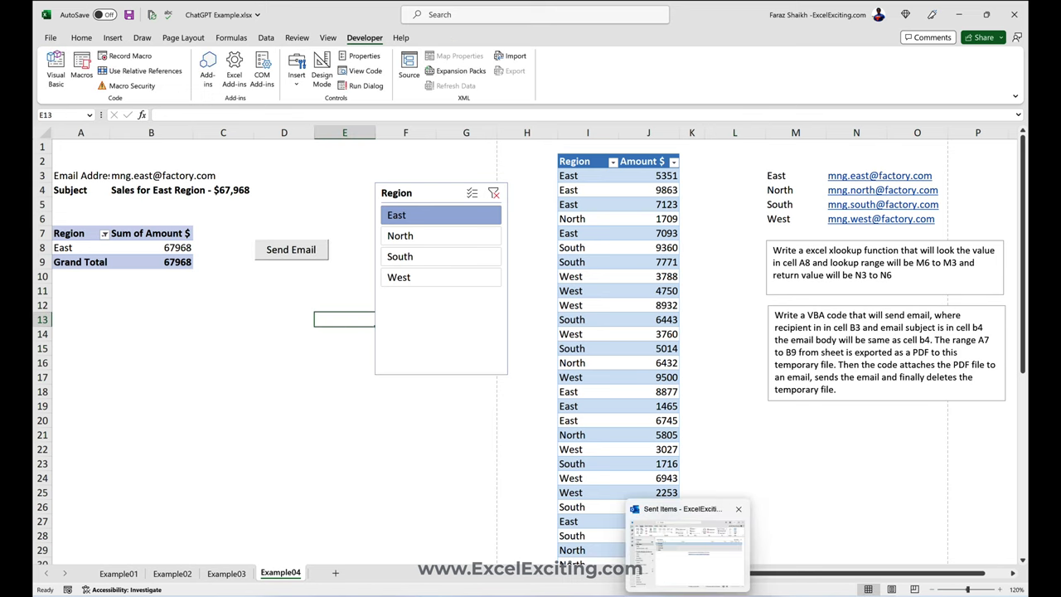
left_click(686, 543)
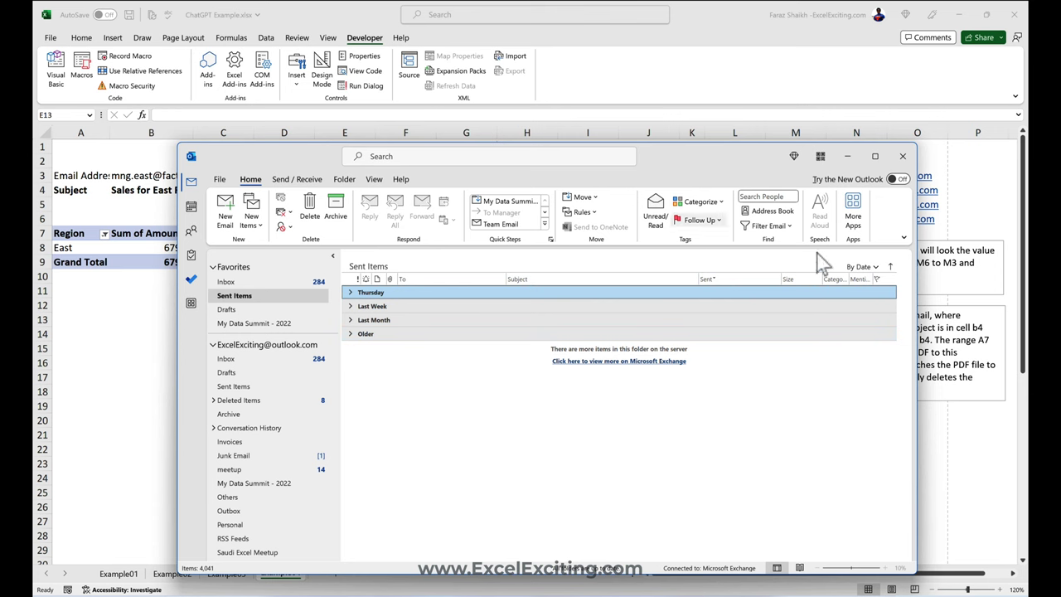
left_click(847, 157)
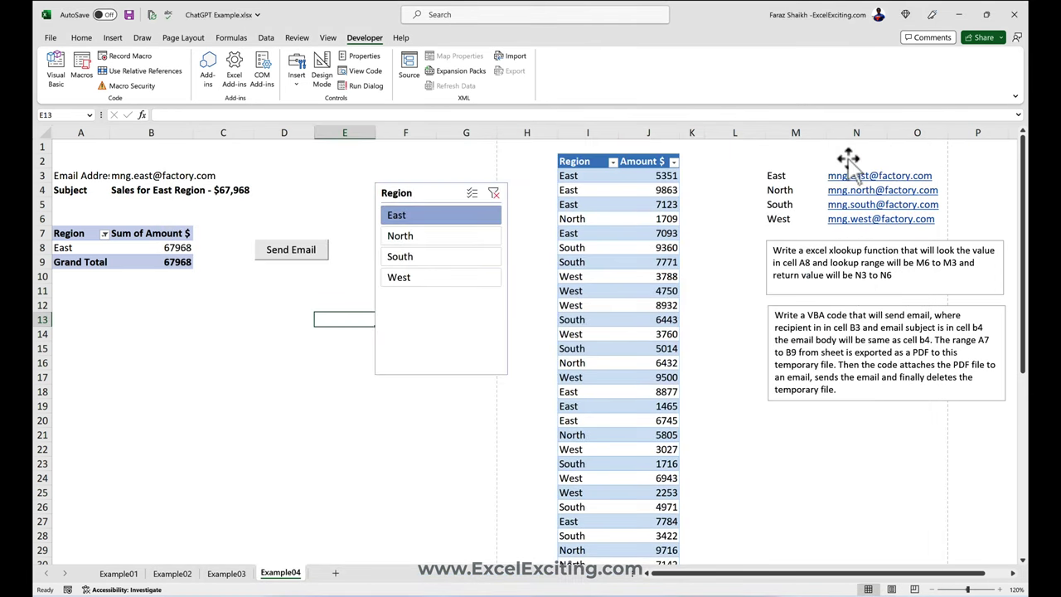
Test the Send Email button, inspect the halted line in the debugger and reset the macro run.
left_click(287, 259)
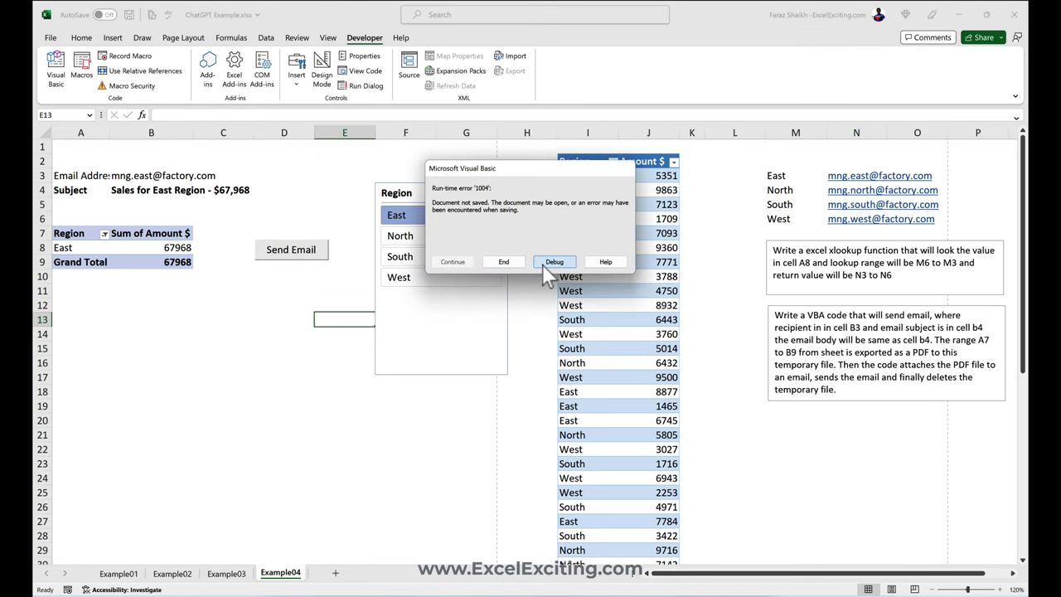
left_click(551, 262)
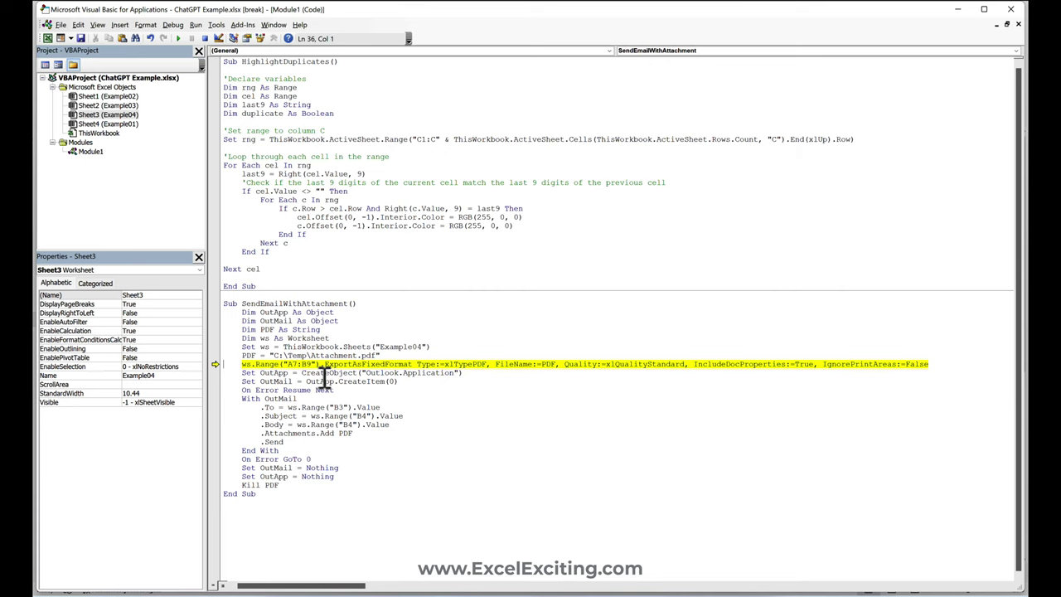
left_click(194, 38)
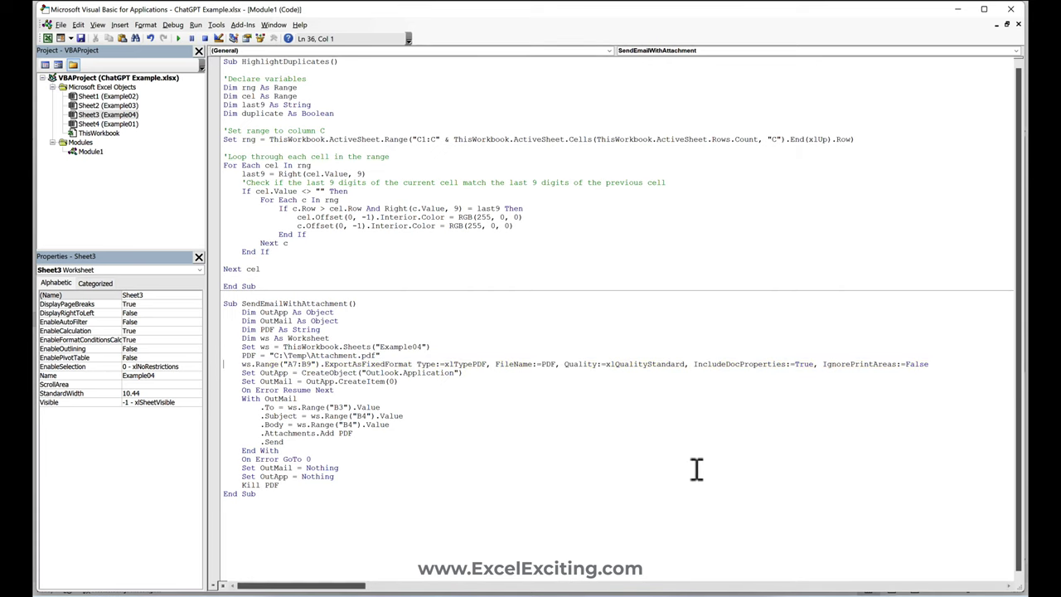
Switch to ChatGPT, open the earlier Eg.04 - VBA Email Attachment chat and review its VBA code.
key("ctrl+Right")
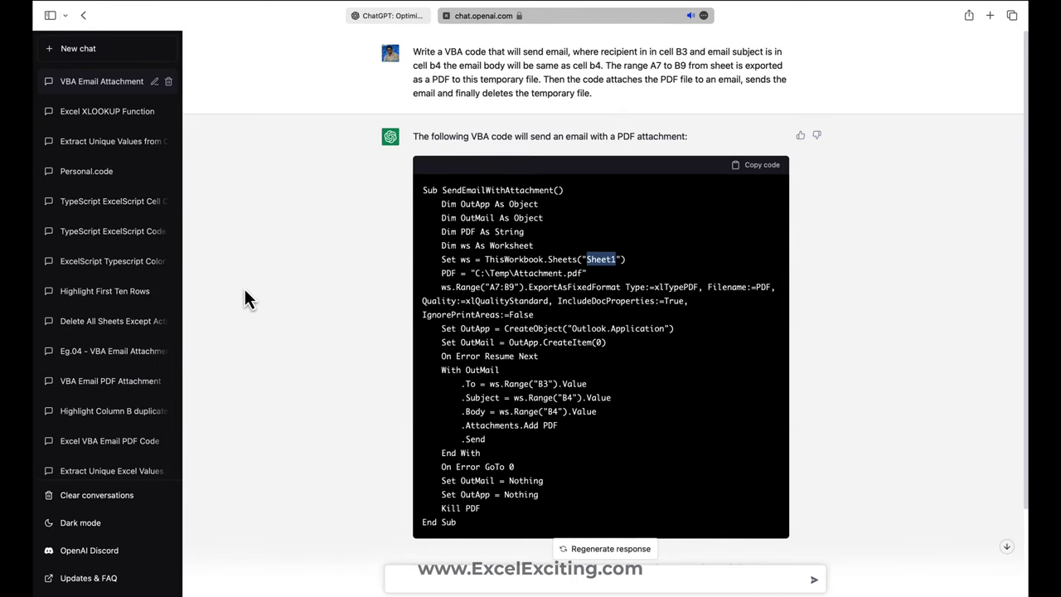
left_click(122, 354)
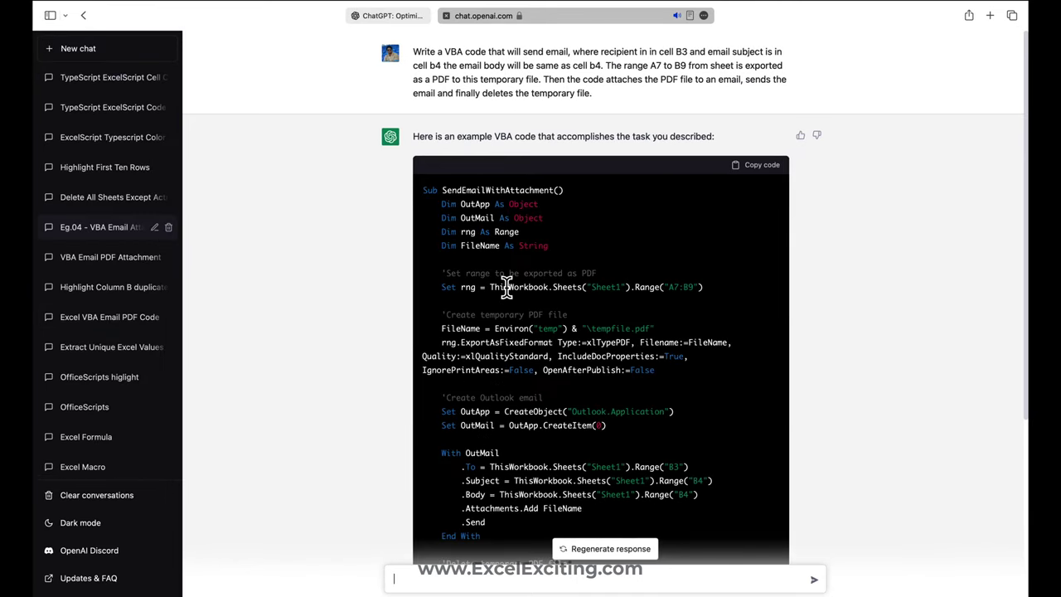
scroll(506, 288, "down", 4)
scroll(507, 287, "up", 4)
scroll(682, 142, "down", 3)
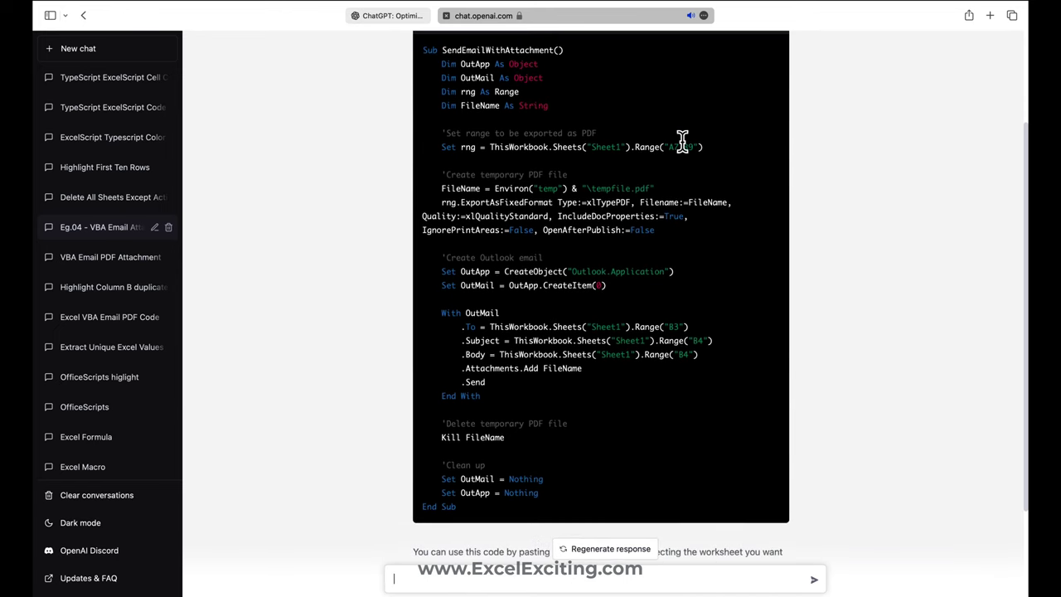
scroll(683, 142, "up", 2)
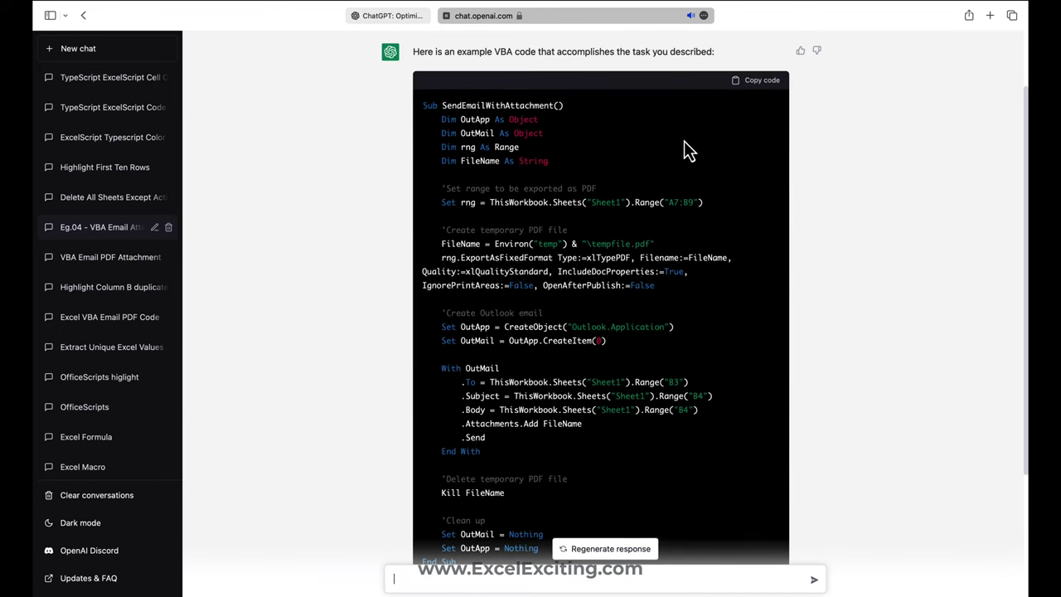
Copy the earlier chat's VBA code, switch to the VBA editor and replace the whole SendEmailWithAttachment procedure in Module1 with it.
left_click(740, 82)
key("ctrl+Left")
left_click(254, 503)
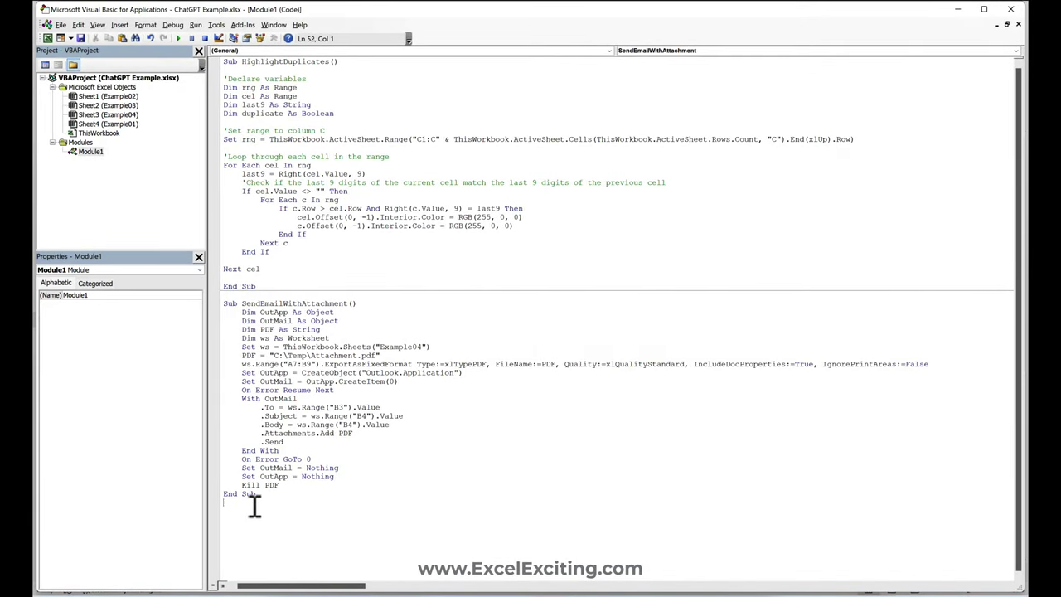
left_click_drag(253, 503, 214, 303)
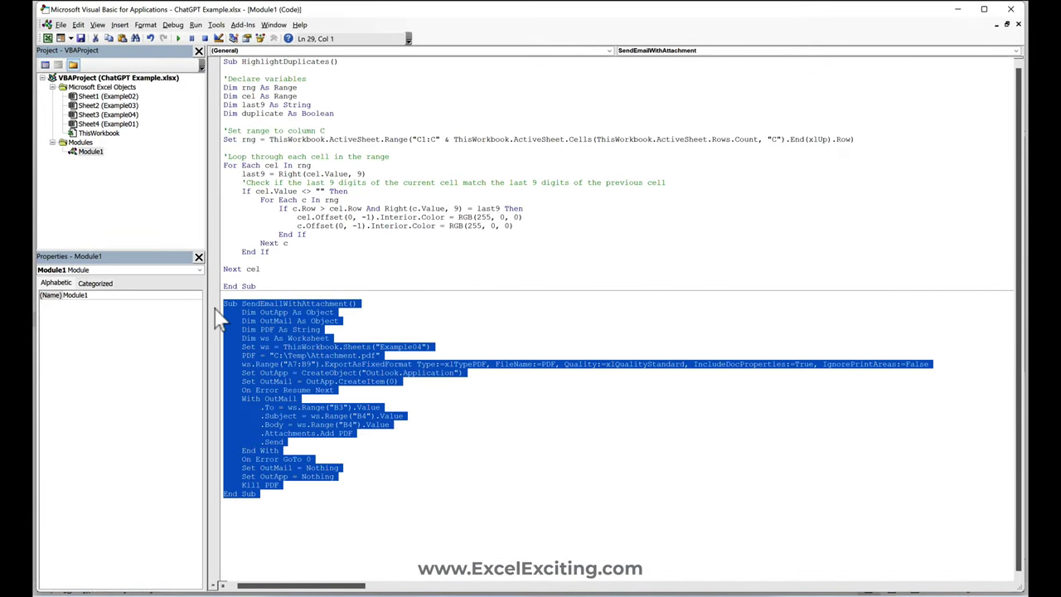
key("ctrl+v")
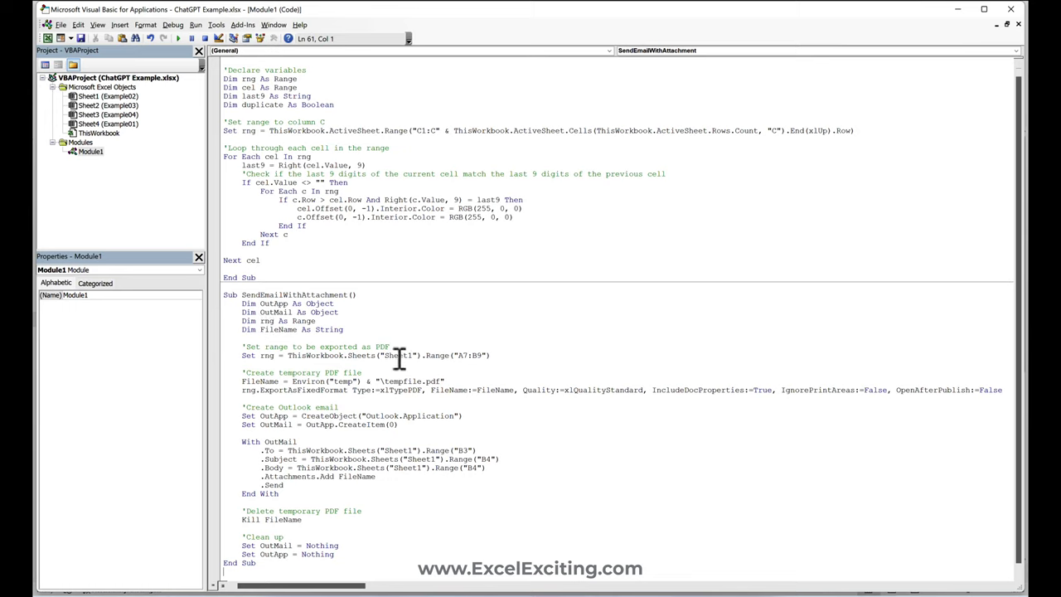
Copy the sheet name Sheet1 from the code, close the VBA editor and rename the Example04 worksheet as Sheet1.
double_click(398, 357)
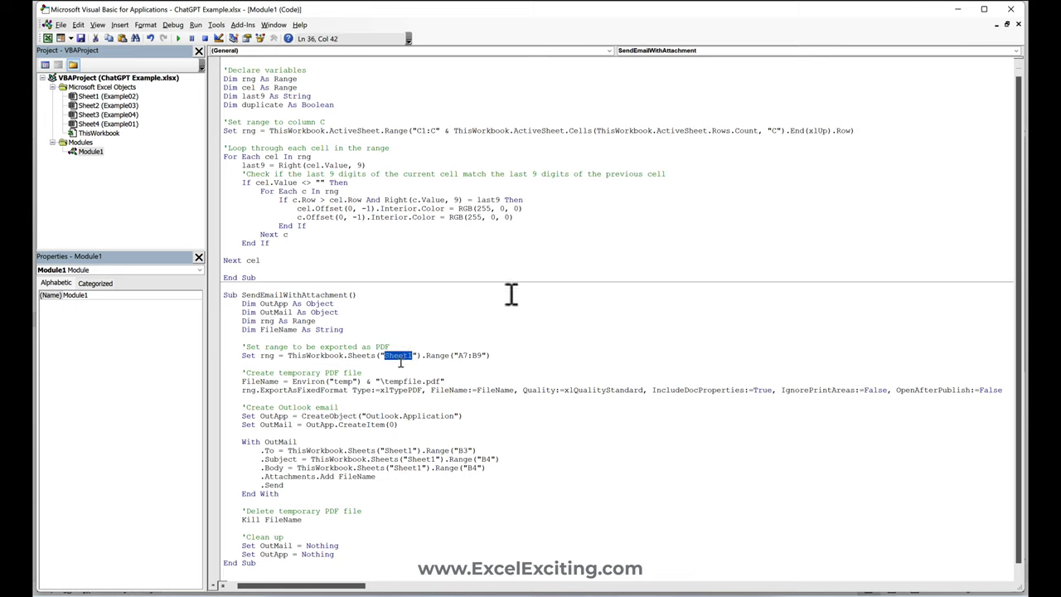
left_click(1011, 11)
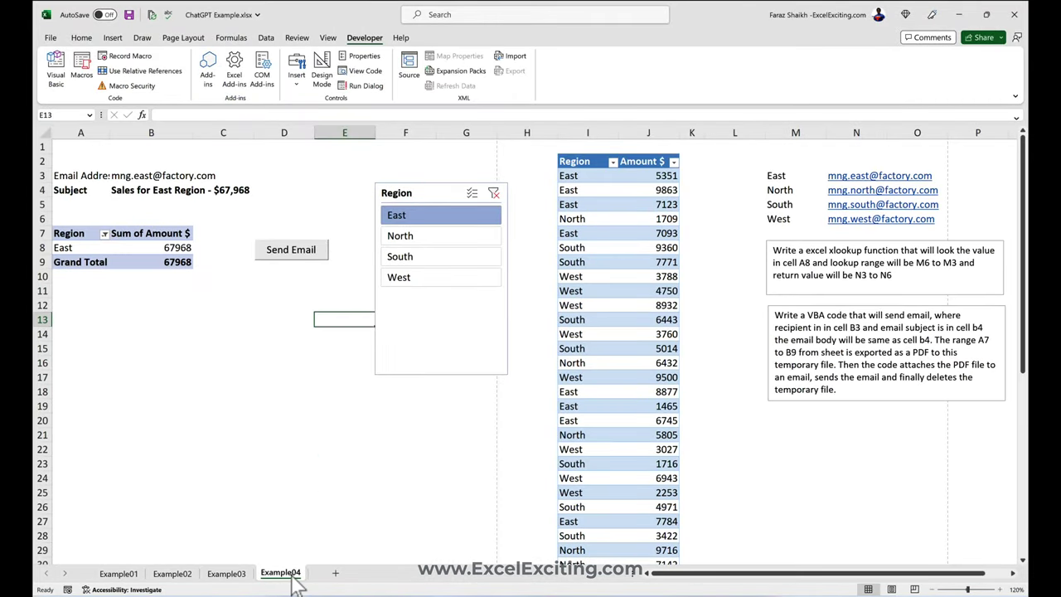
key("ctrl+v")
left_click(351, 488)
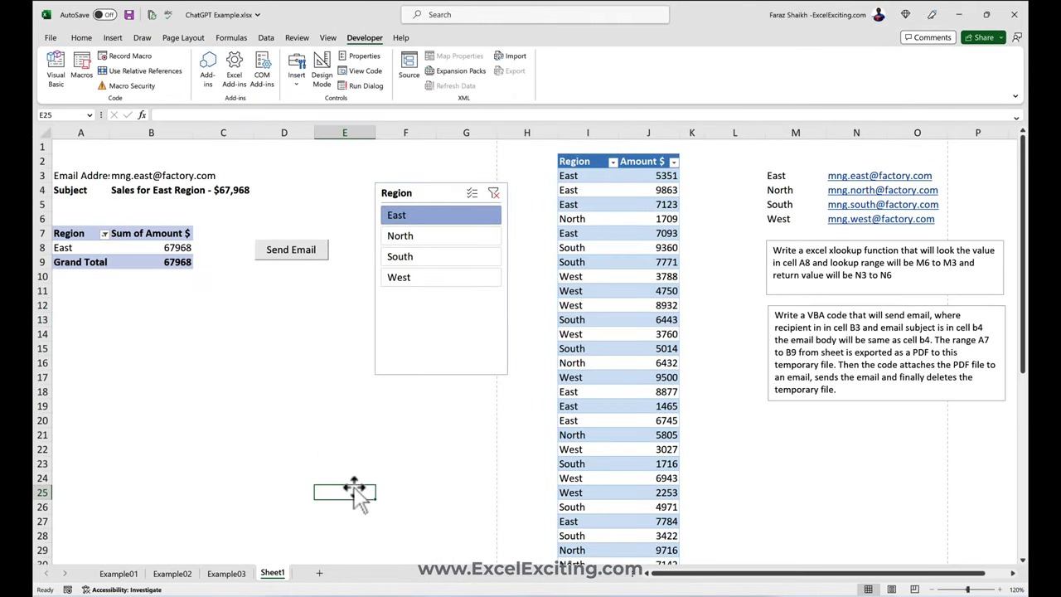
Send the East region's email with the Send Email button, filter the Region slicer to North and send that email too.
left_click(298, 303)
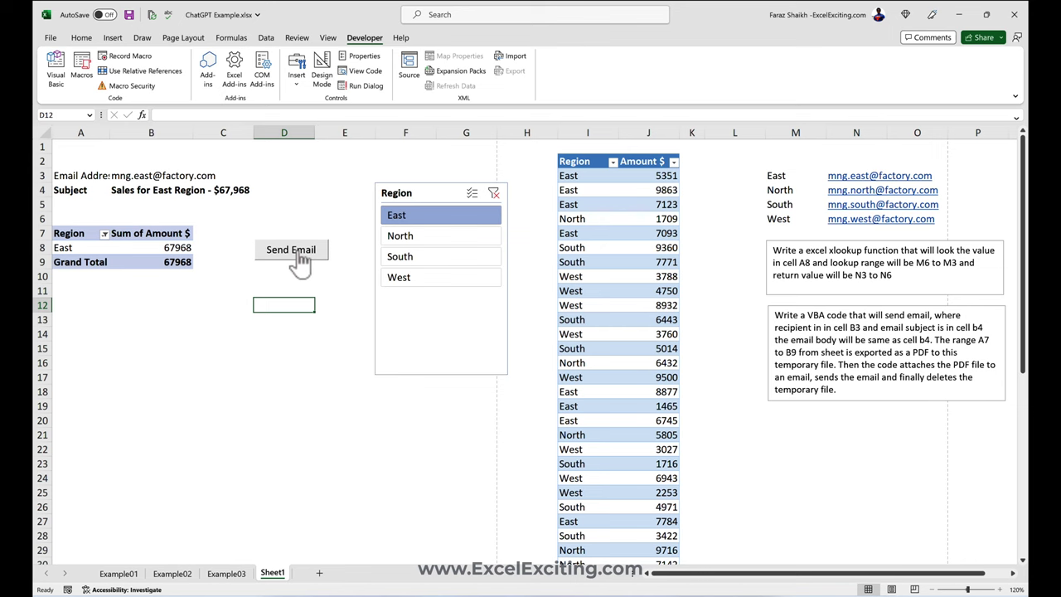
left_click(296, 258)
left_click(457, 236)
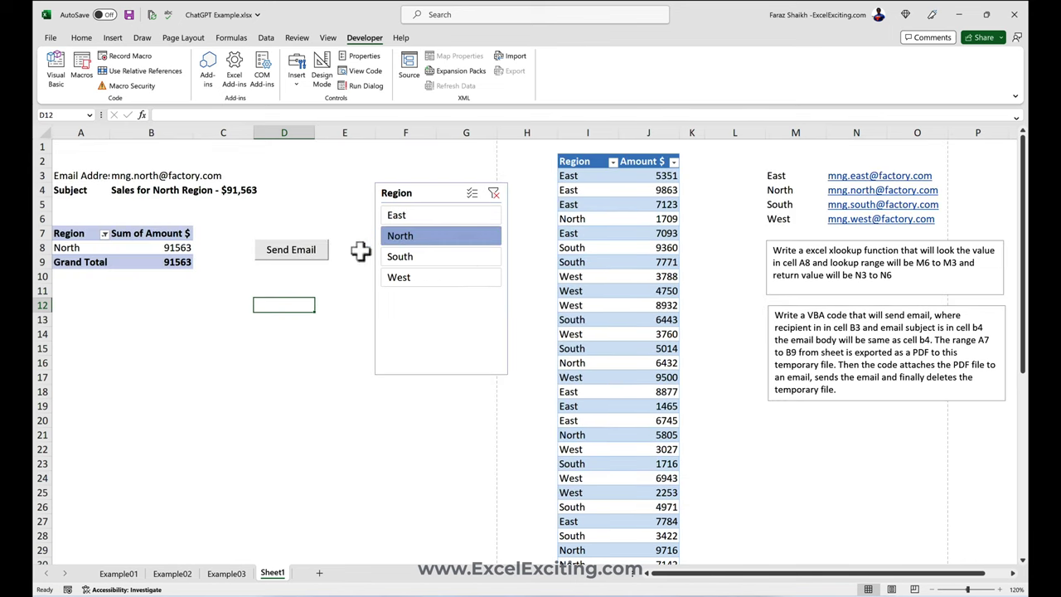
left_click(321, 254)
Switch to Outlook, open the sent Sales for North Region message, view its tempfile.pdf attachment and dismiss the delivery notification.
key("alt+Tab")
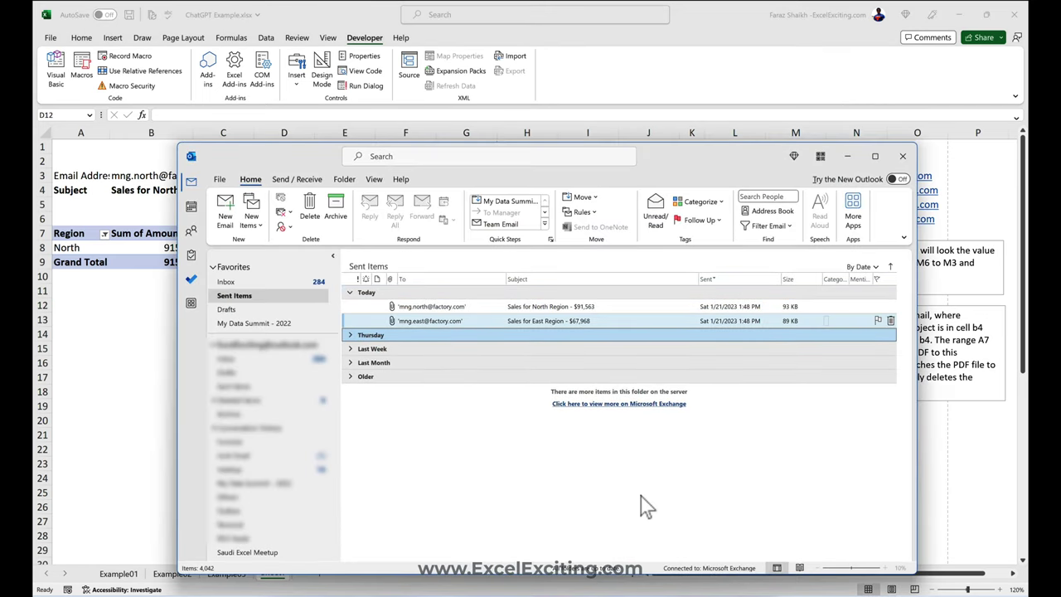
left_click(562, 311)
double_click(563, 312)
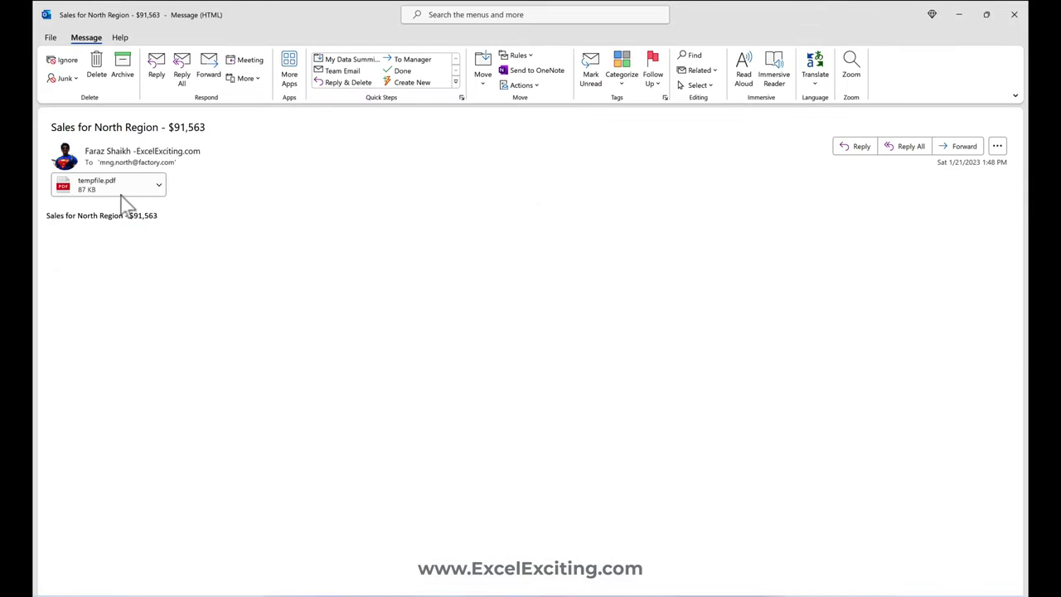
double_click(109, 186)
left_click(471, 333)
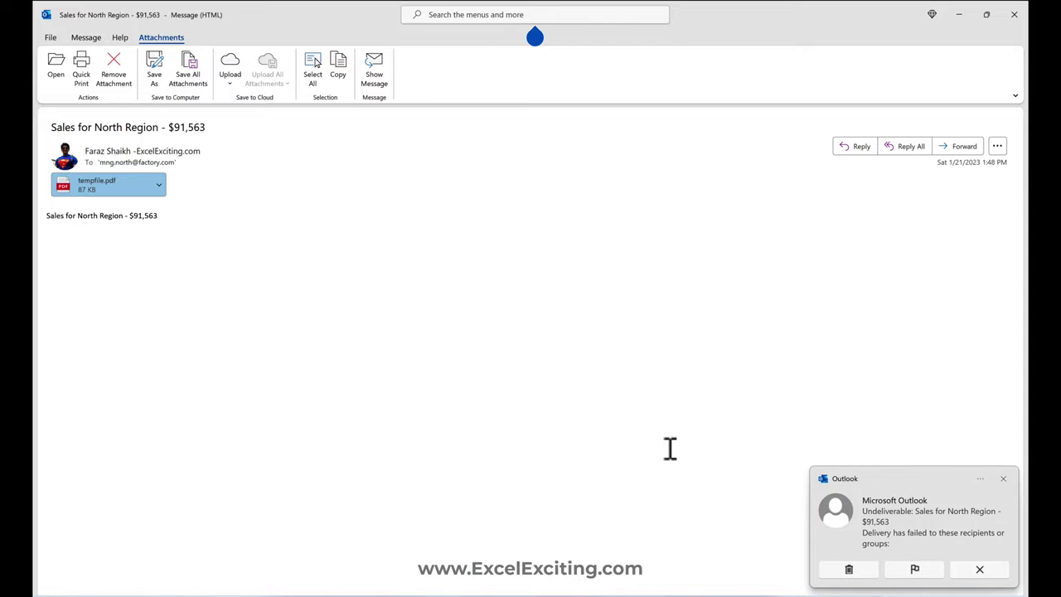
left_click(1001, 479)
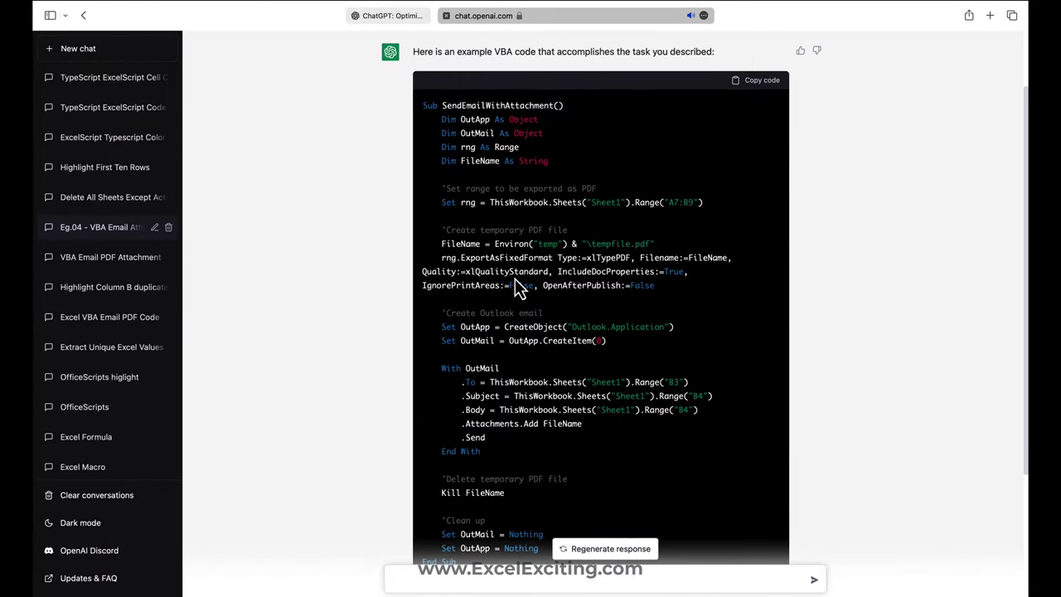
Switch to ChatGPT and compare the VBA code in the VBA Email Attachment Code chat with the earlier Eg.04 - VBA Email Attachment chat.
scroll(515, 279, "up", 3)
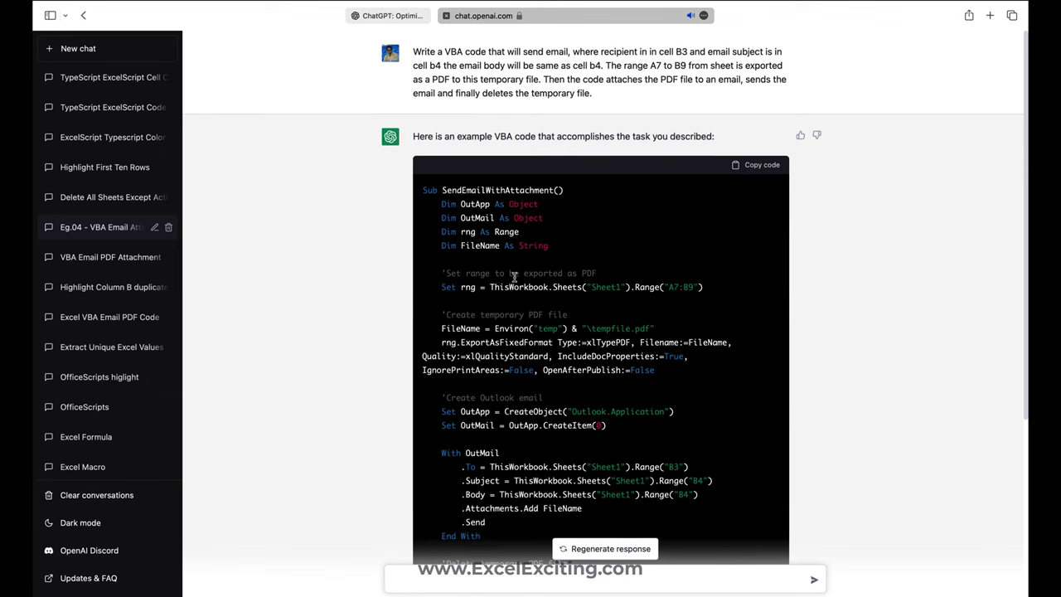
scroll(116, 249, "up", 5)
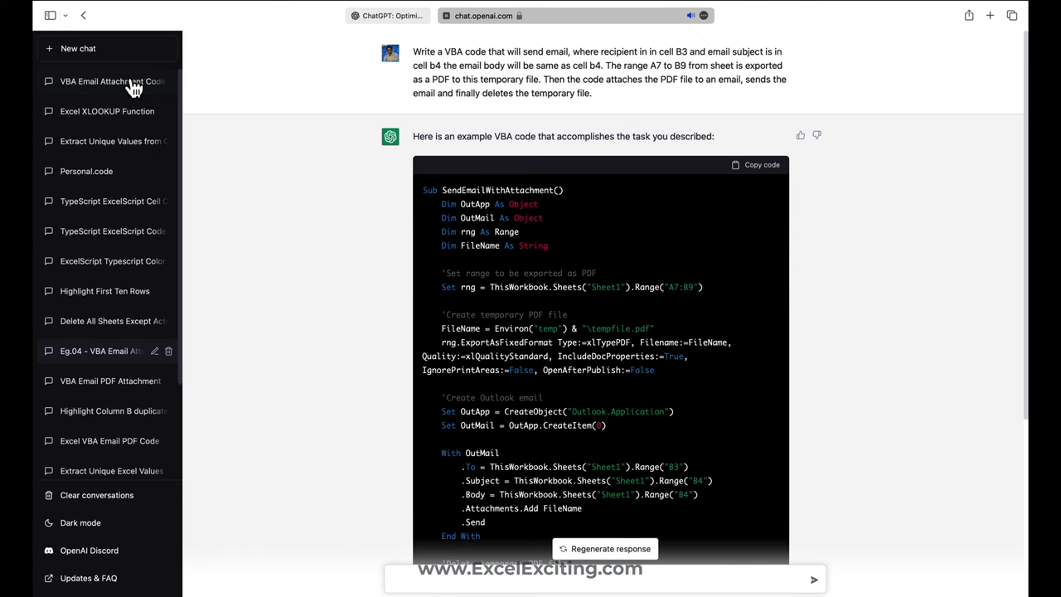
left_click(131, 82)
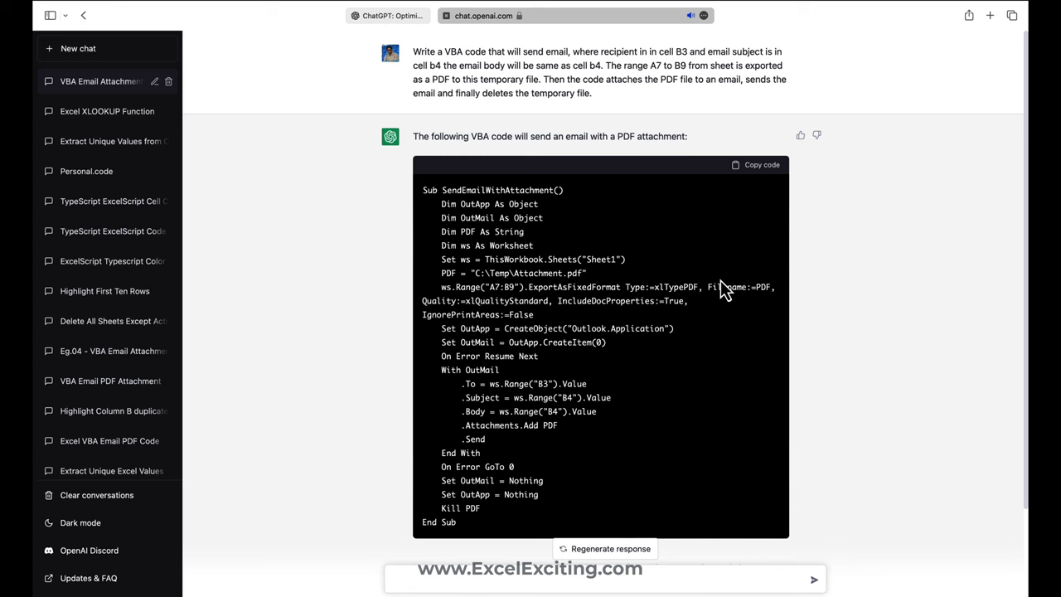
scroll(720, 281, "down", 3)
scroll(720, 280, "up", 3)
scroll(616, 225, "down", 3)
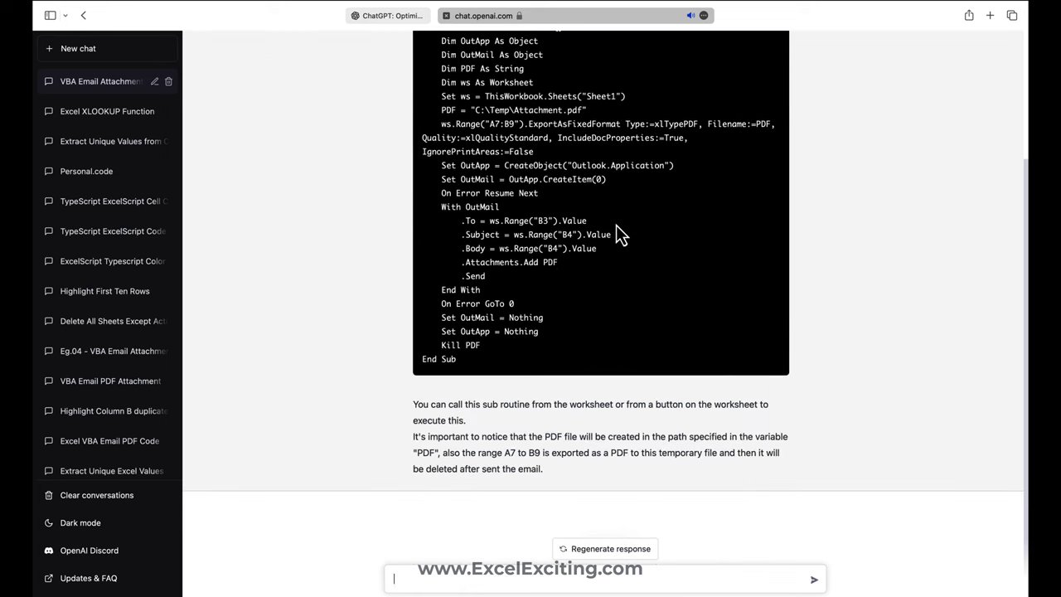
scroll(616, 225, "up", 3)
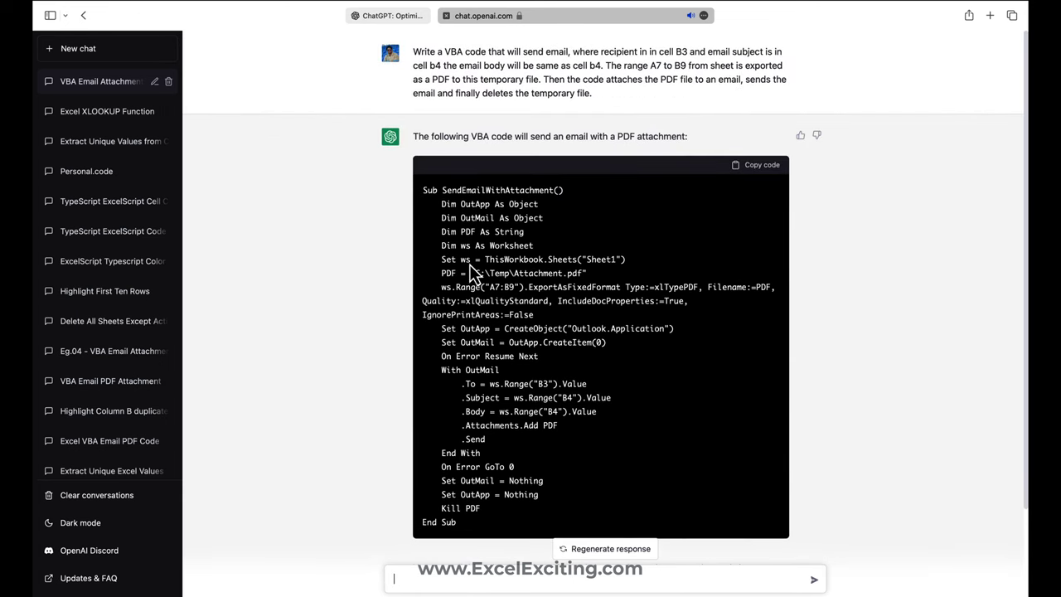
left_click(133, 358)
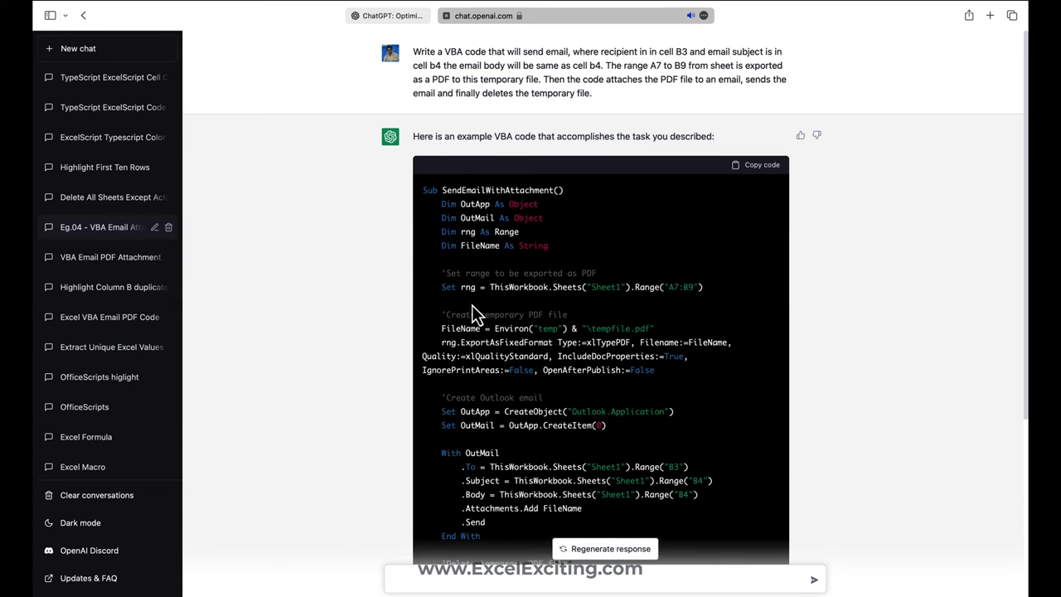
scroll(472, 304, "down", 6)
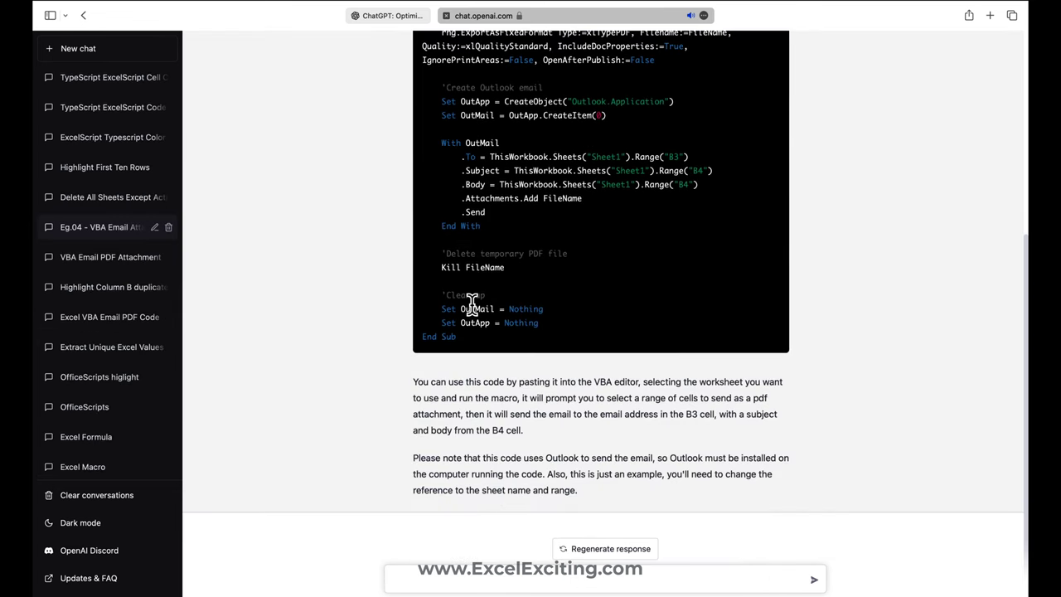
scroll(472, 302, "up", 6)
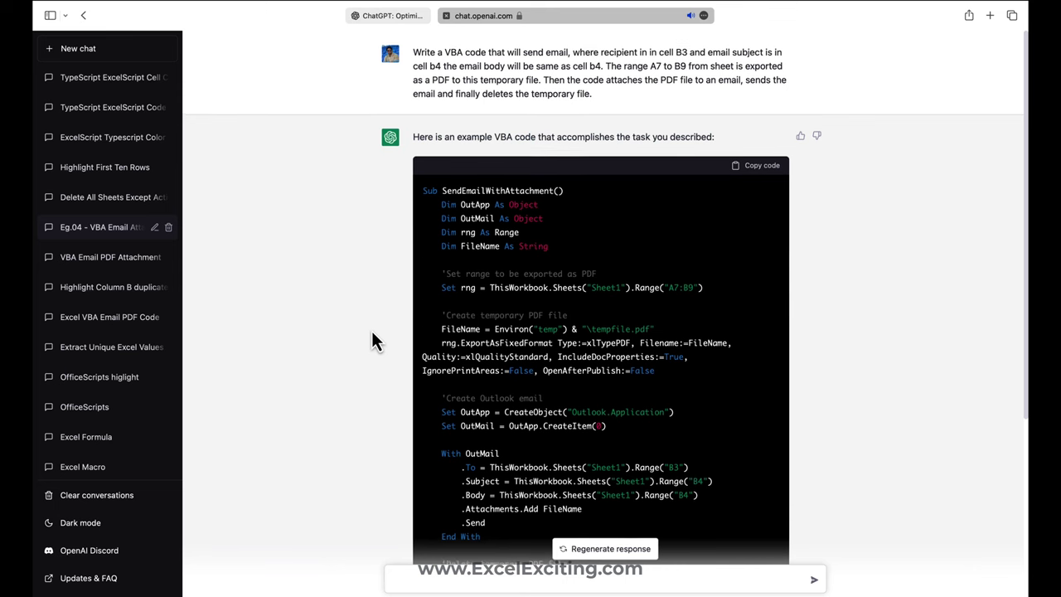
scroll(137, 108, "up", 3)
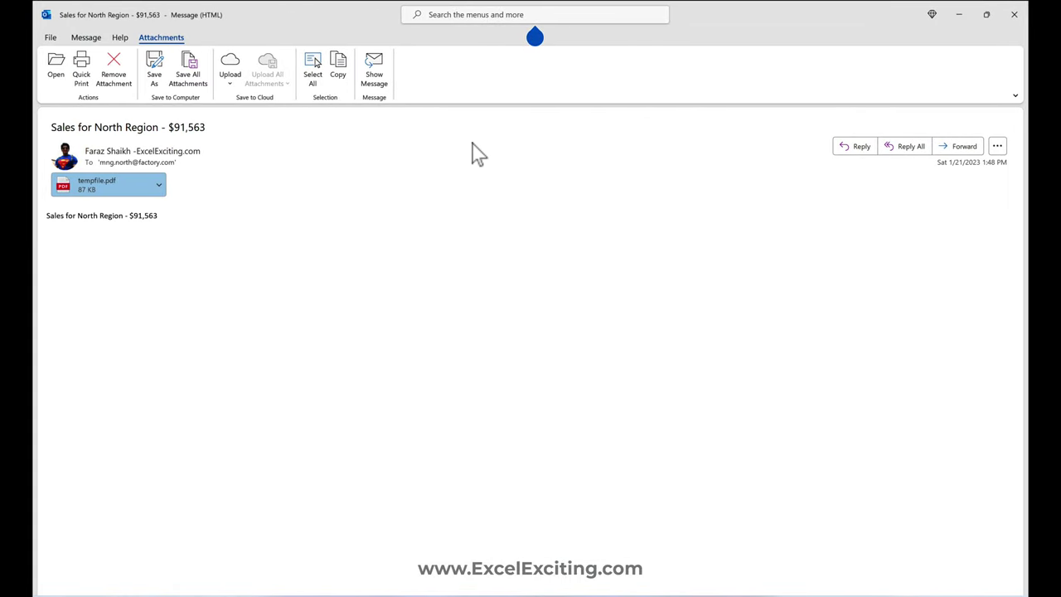
Close the sent message and the Outlook window, and review the Example01, Example02, Example03 and Sheet1 worksheets.
left_click(1013, 14)
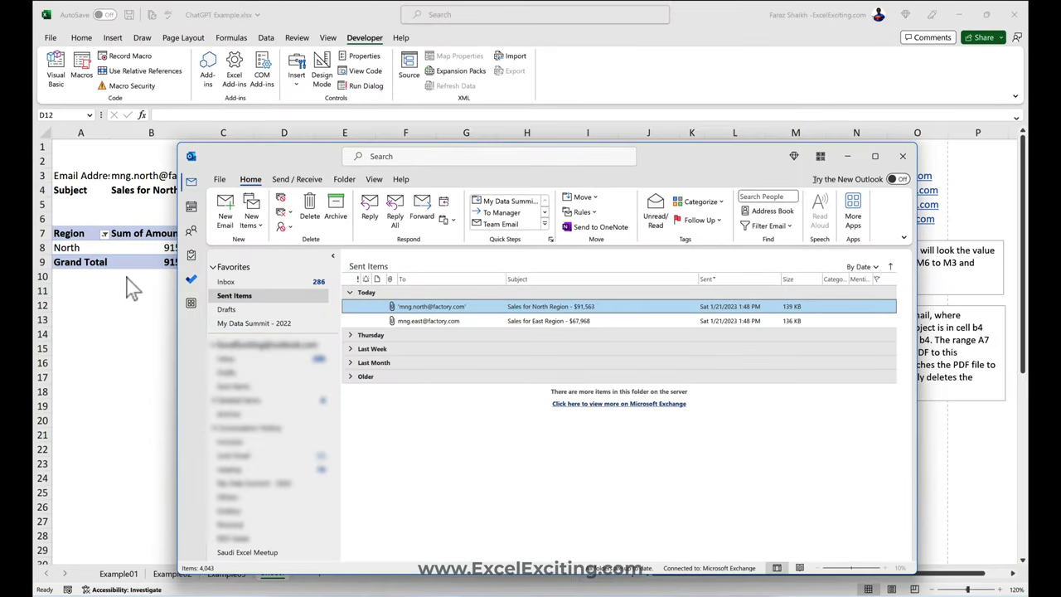
key("alt+F4")
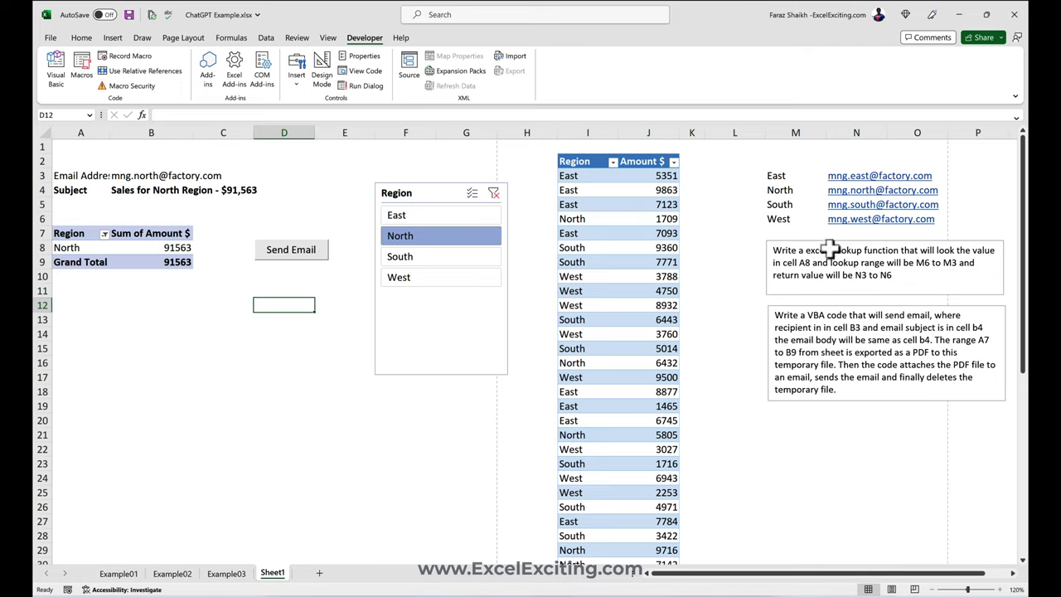
left_click(119, 573)
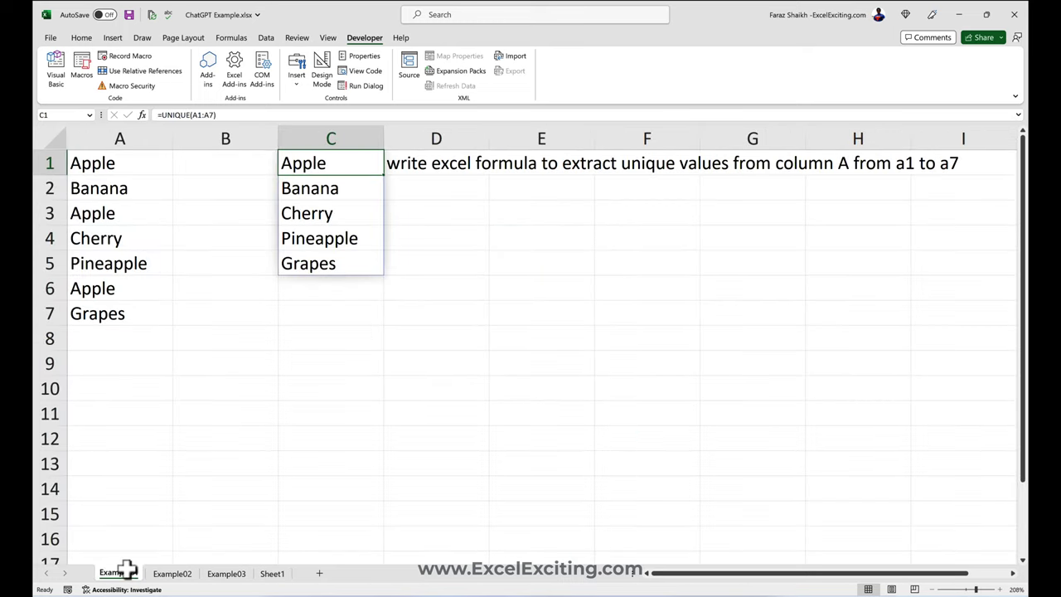
left_click(189, 576)
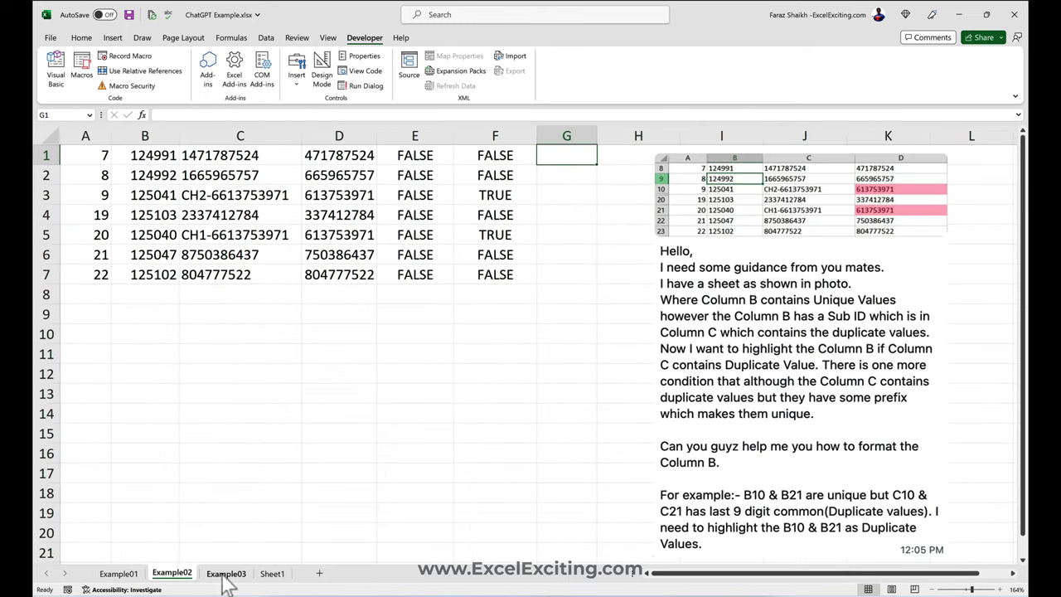
left_click(227, 574)
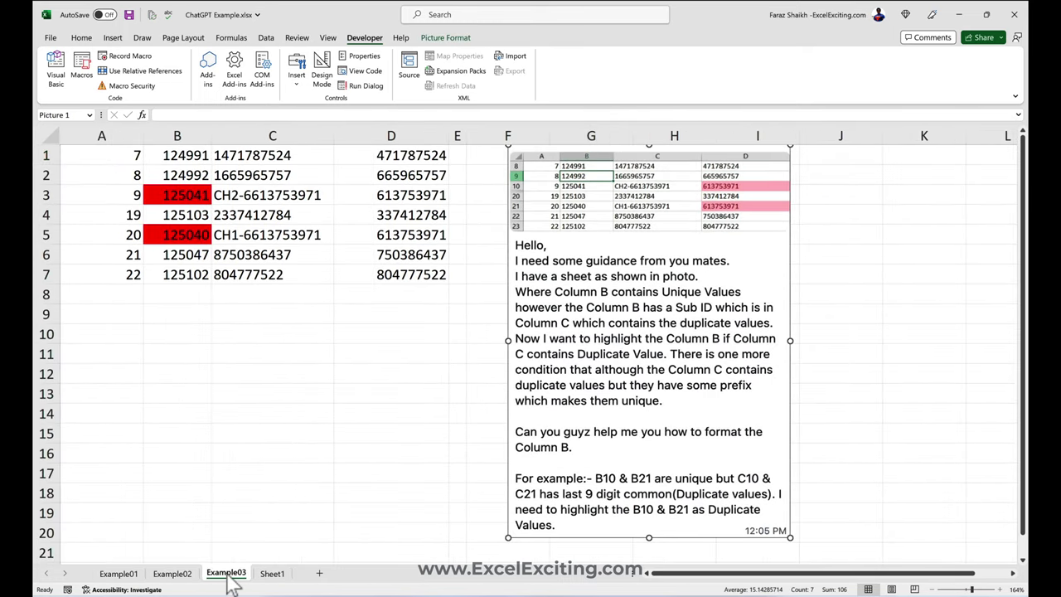
left_click(273, 579)
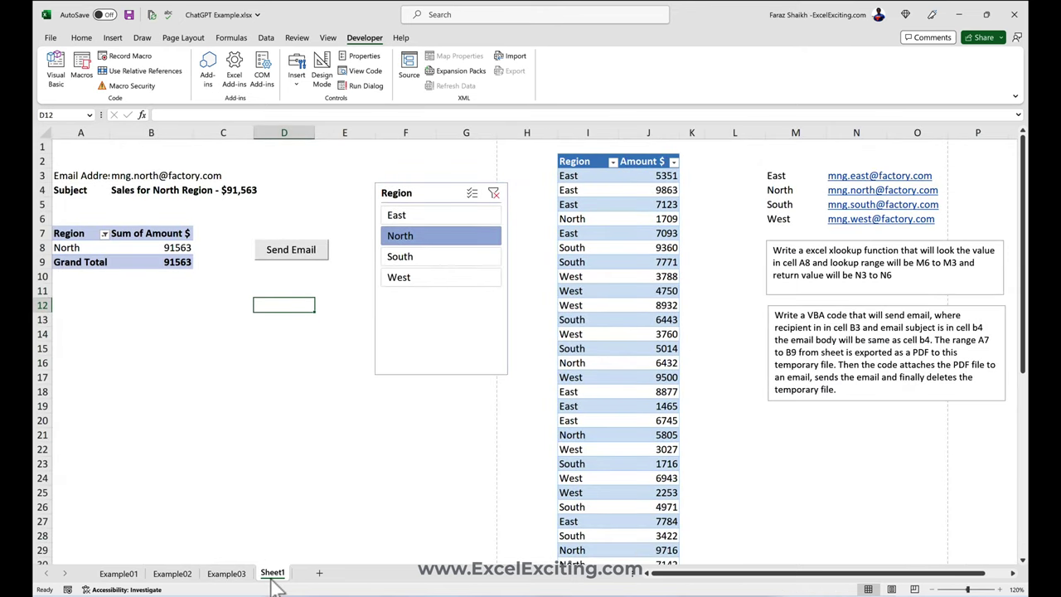